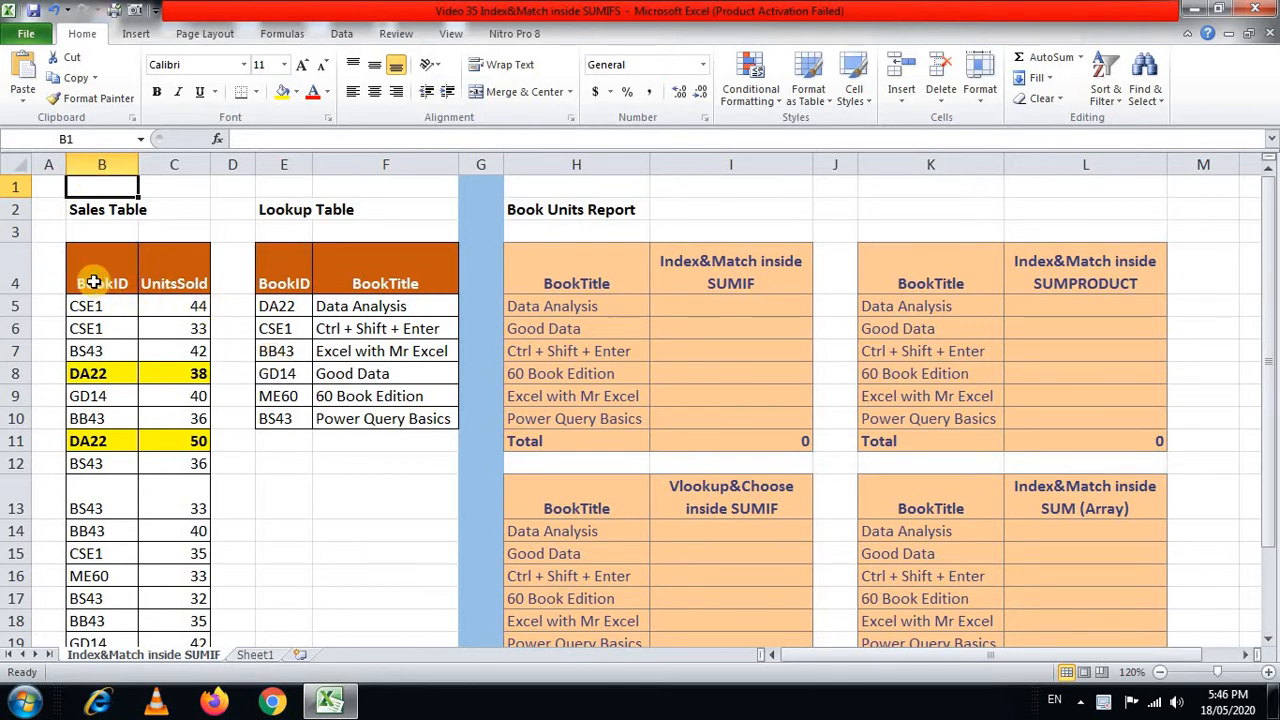
# Examine the report's Data Analysis row and the named BookTitle and BookID ranges of the lookup table
pyautogui.click(96, 209)
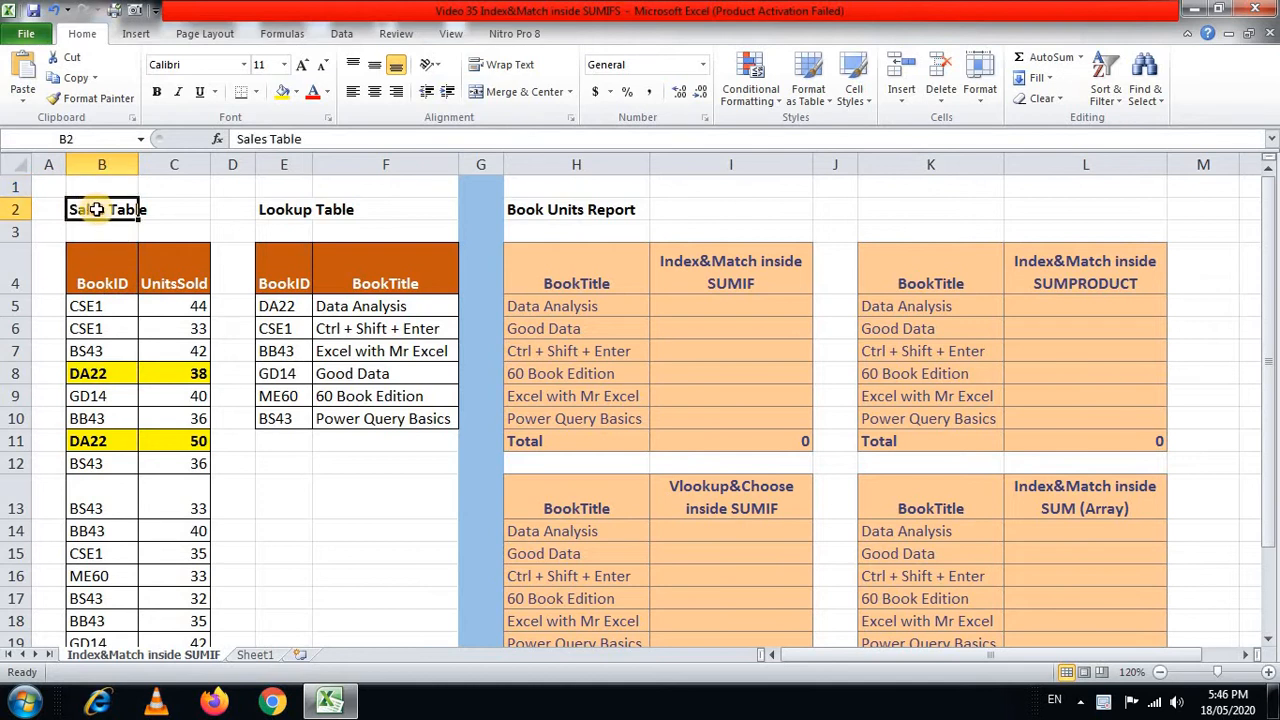
pyautogui.hotkey('ctrl', 'b')
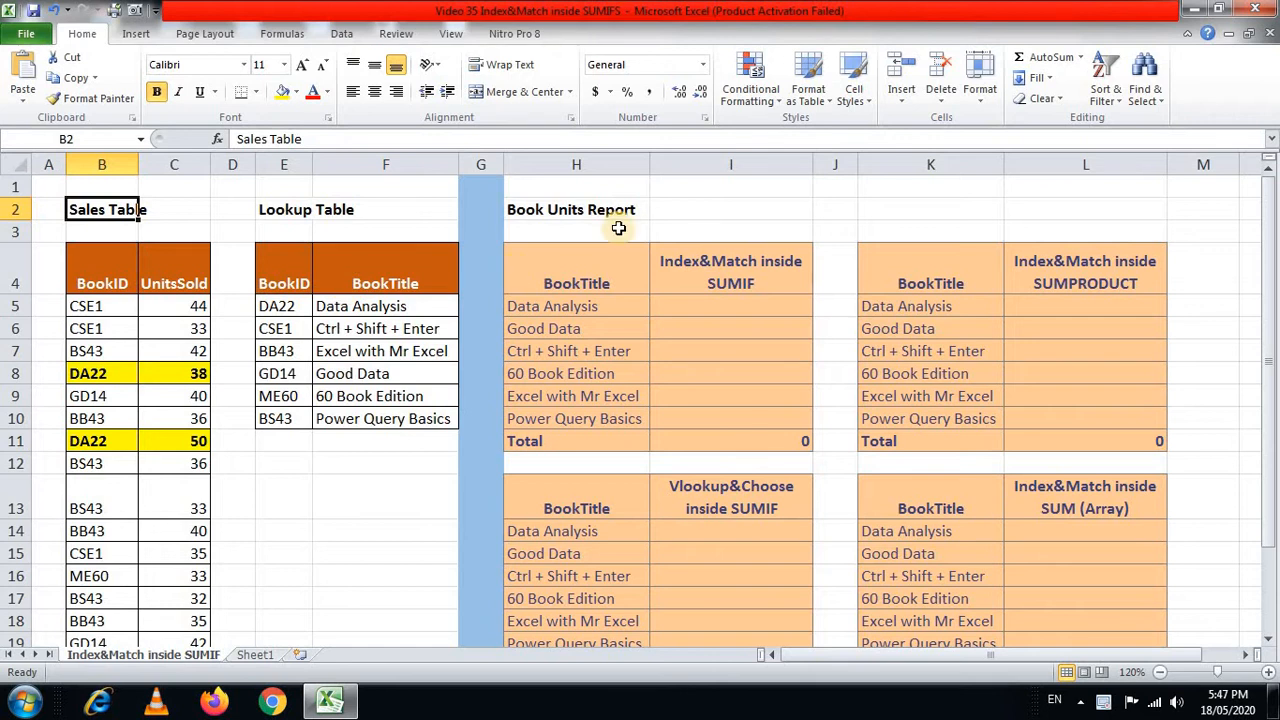
pyautogui.click(684, 310)
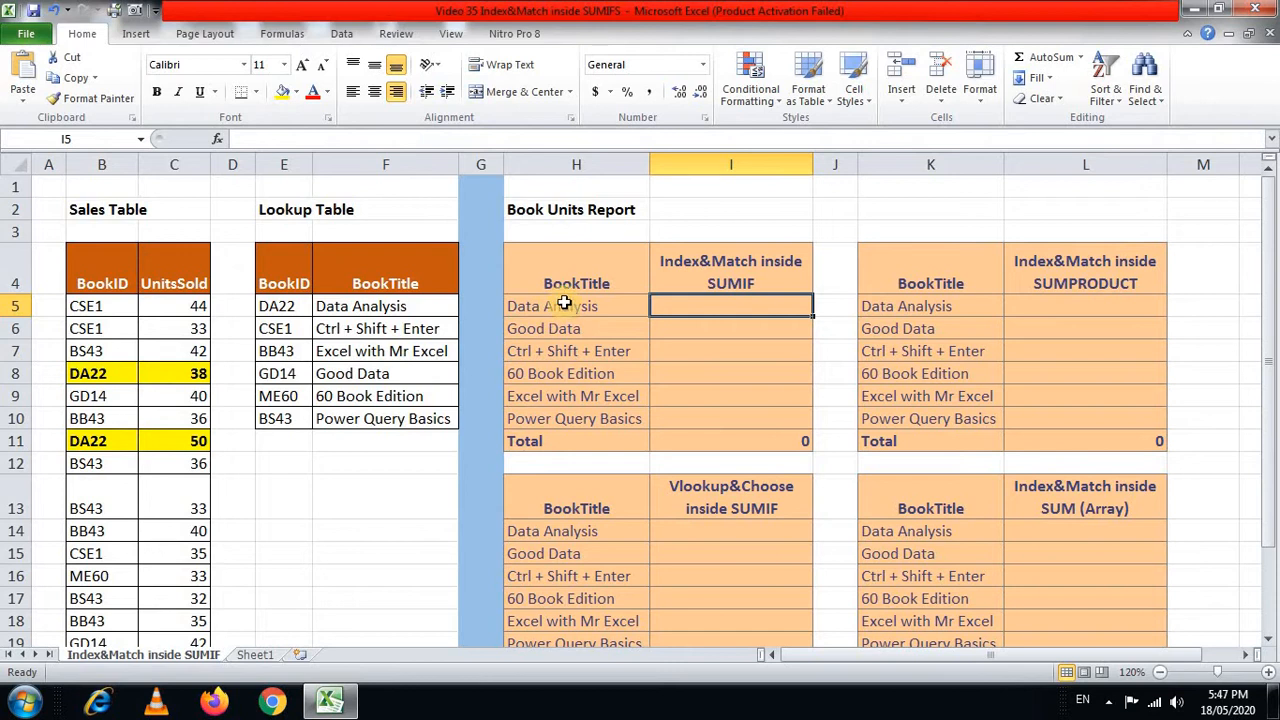
pyautogui.click(563, 303)
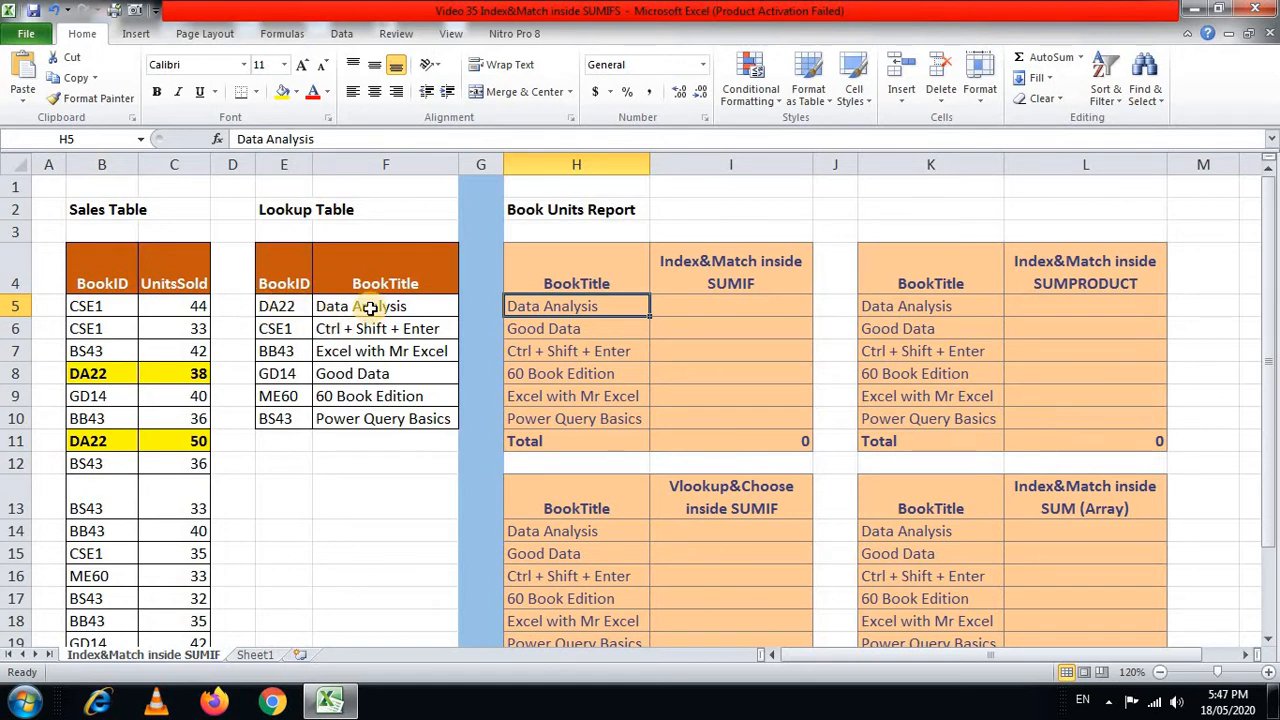
pyautogui.moveTo(370, 308); pyautogui.dragTo(330, 410)
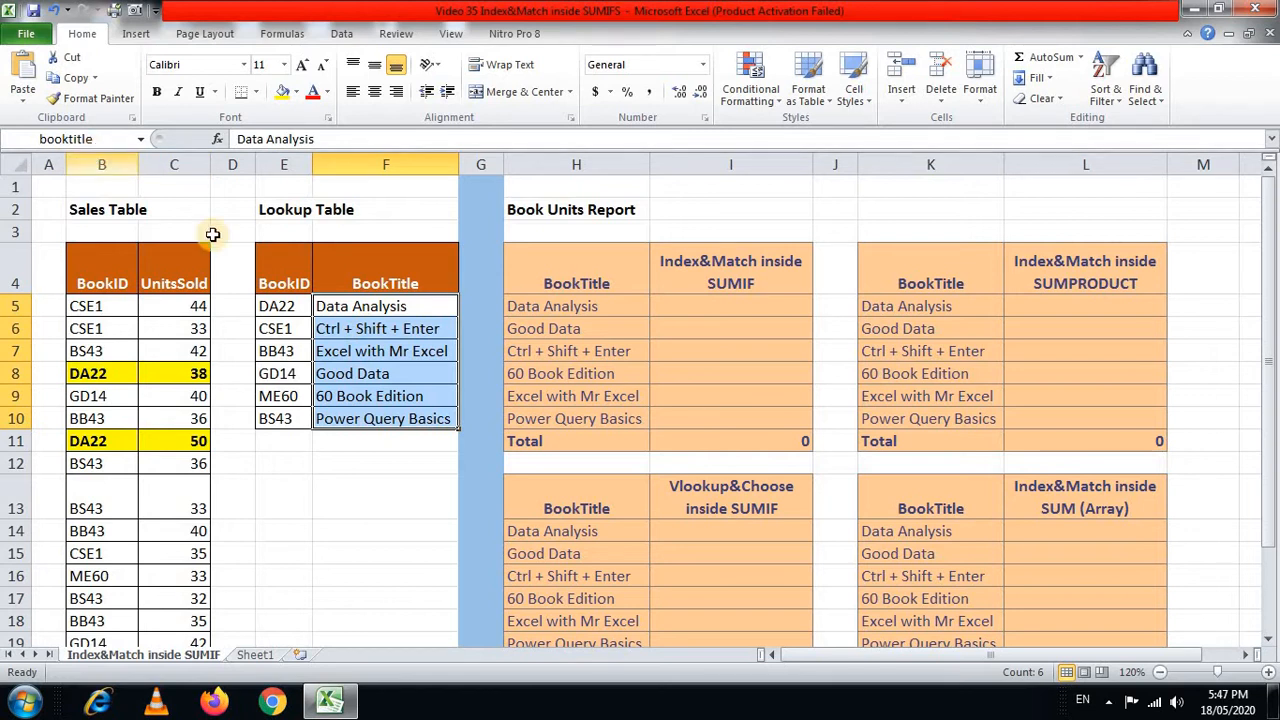
pyautogui.moveTo(285, 306); pyautogui.dragTo(294, 418)
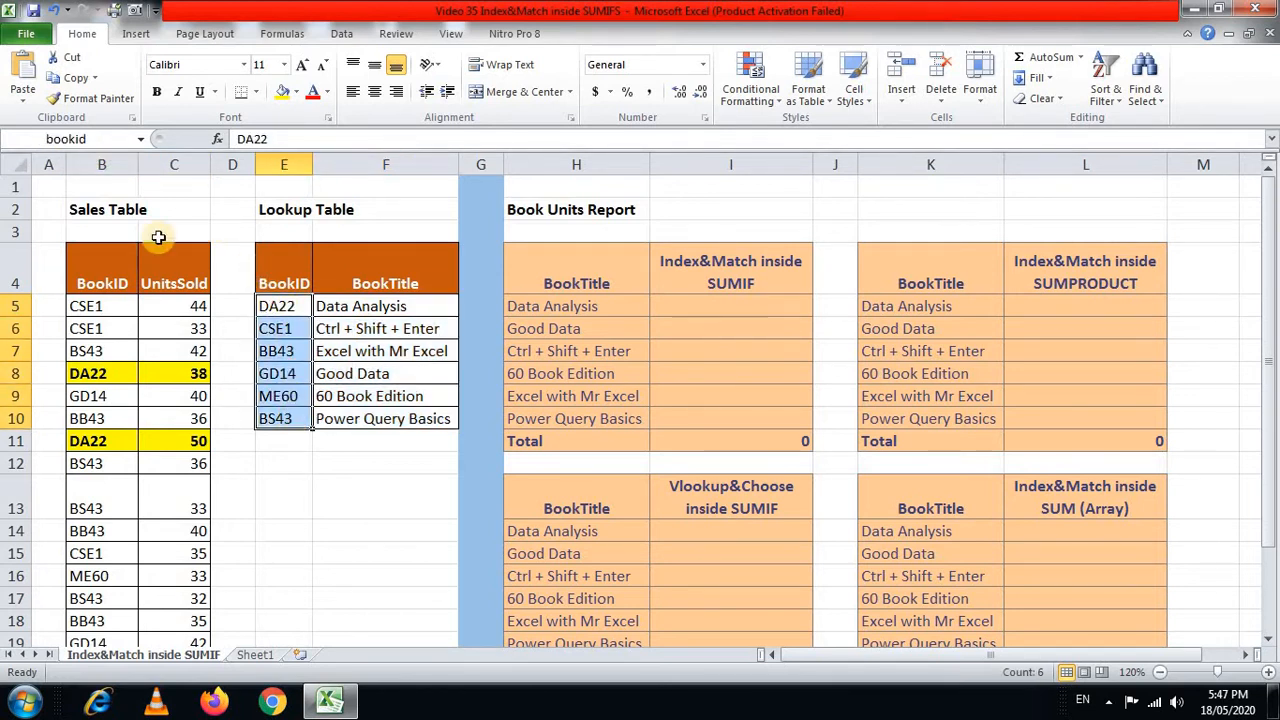
# Examine the full BookID and UnitsSold columns of the sales table and their range names
pyautogui.click(99, 308)
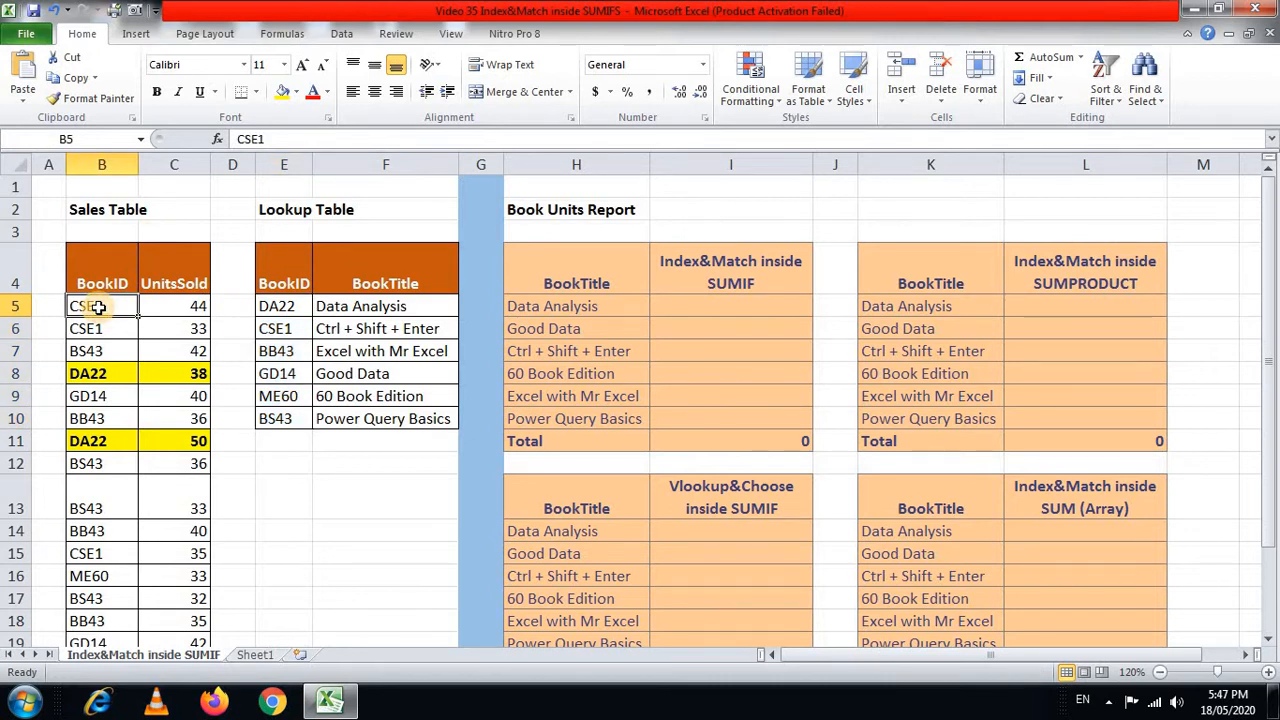
pyautogui.hotkey('ctrl', 'shift', 'Down')
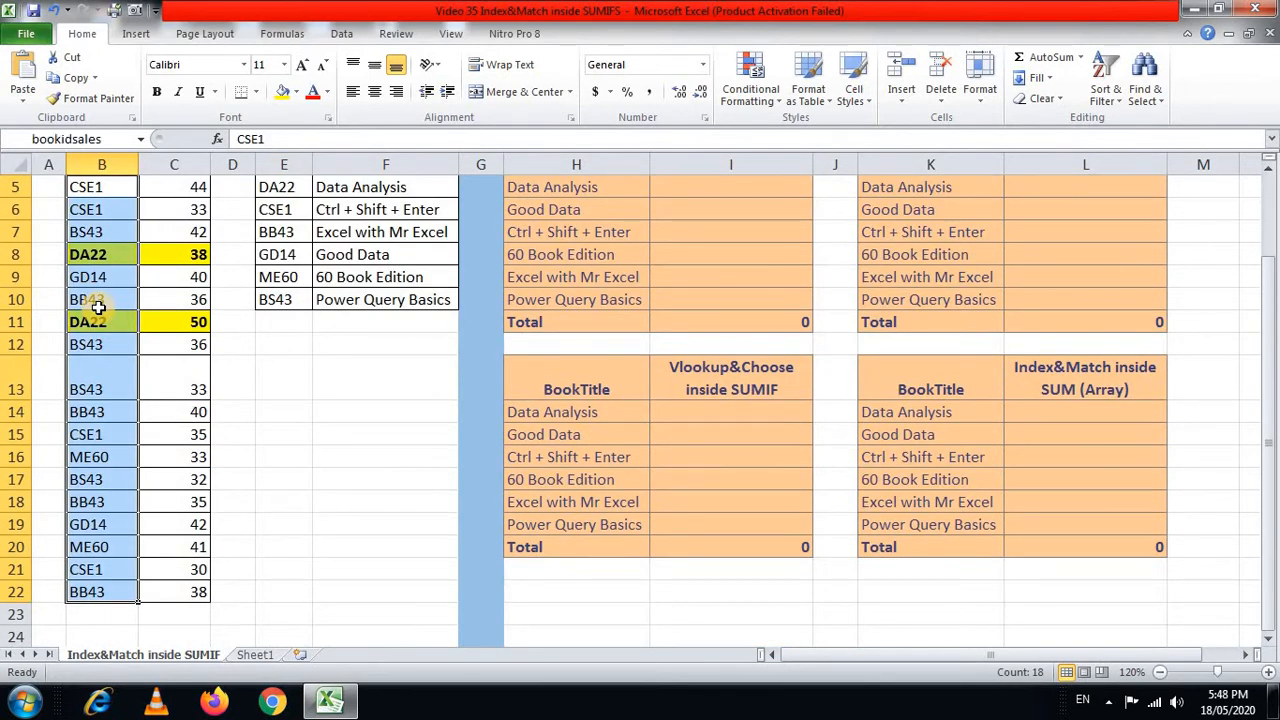
pyautogui.scroll(2, 99, 308)
pyautogui.click(172, 306)
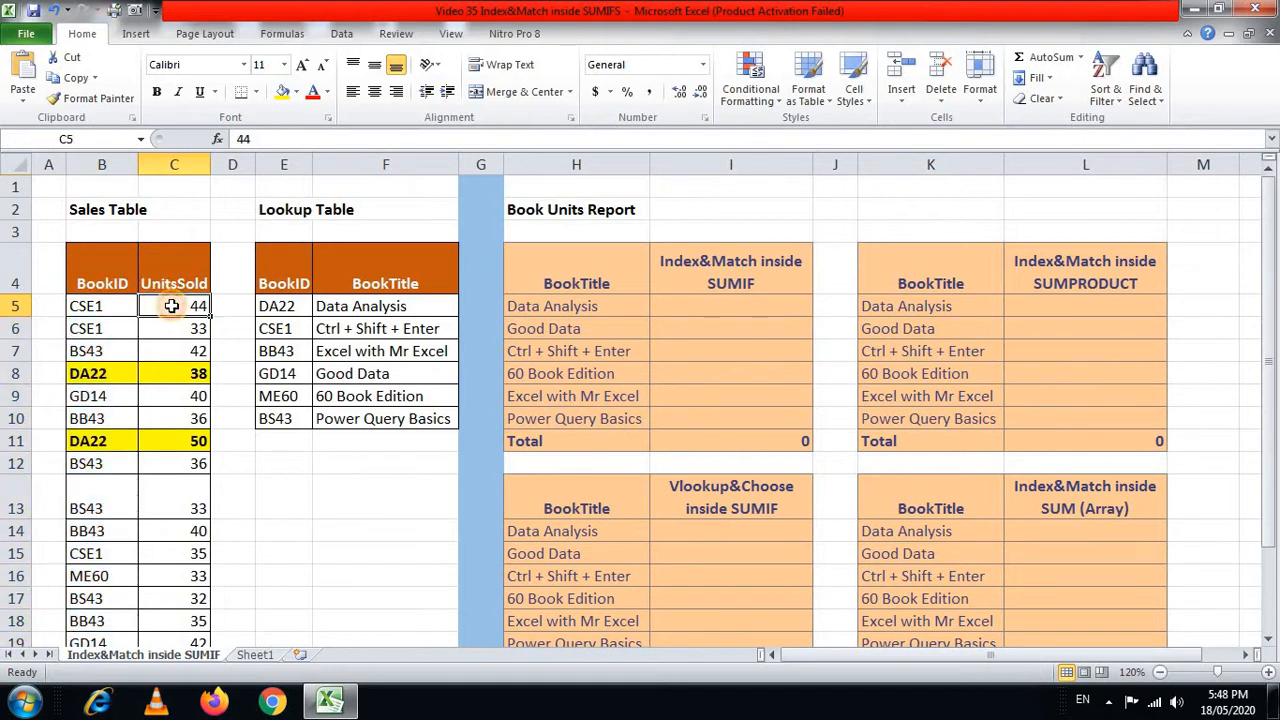
pyautogui.hotkey('ctrl', 'shift', 'Down')
pyautogui.scroll(2, 172, 306)
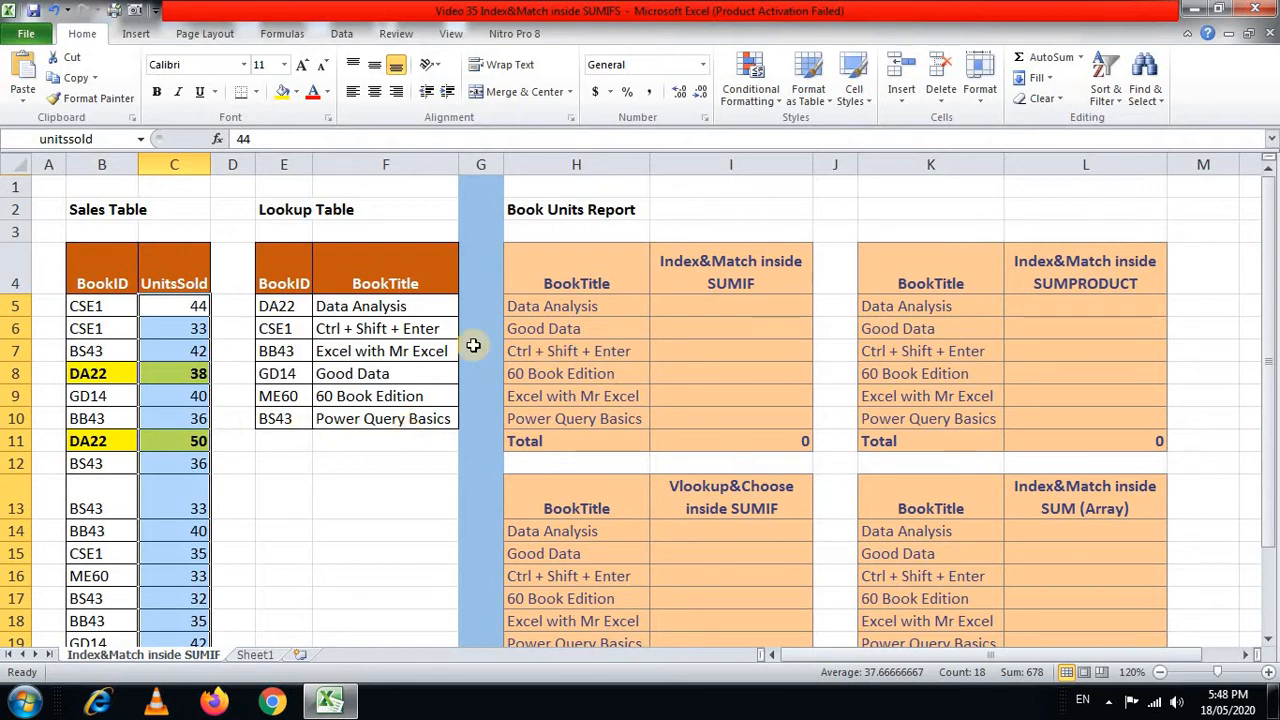
# Review the workbook's defined names in the Name Manager
pyautogui.click(700, 323)
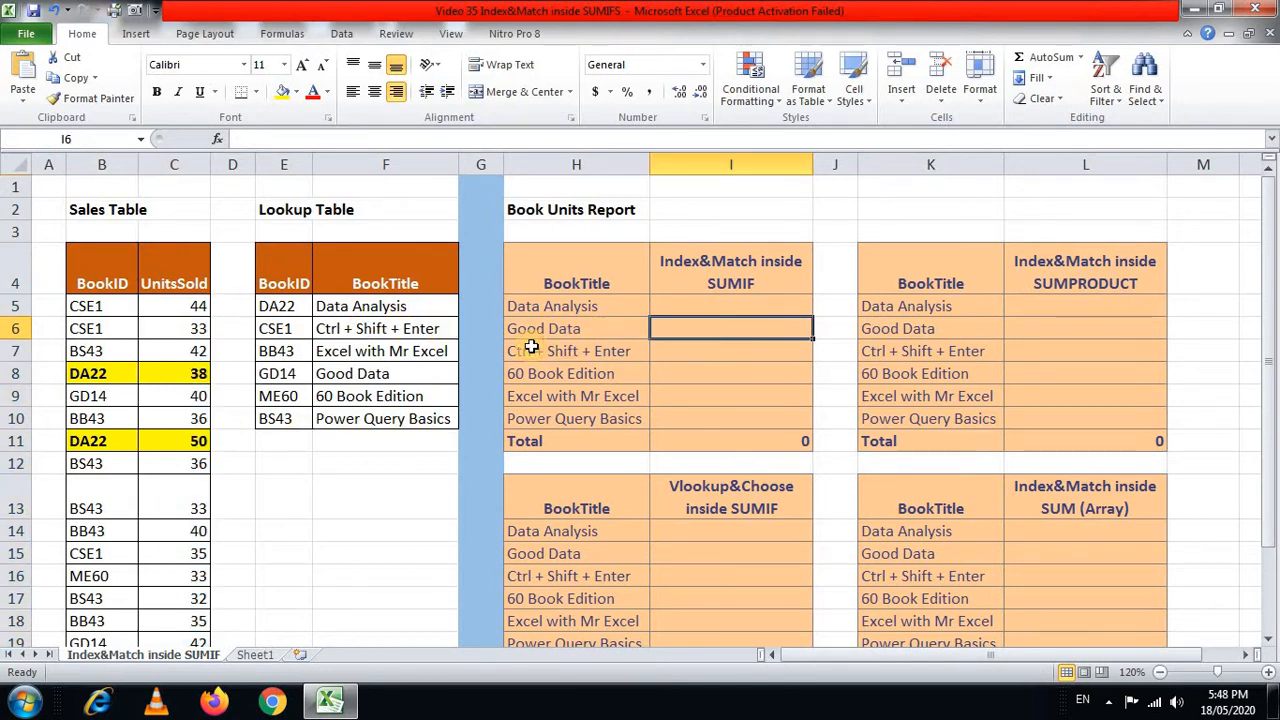
pyautogui.click(580, 350)
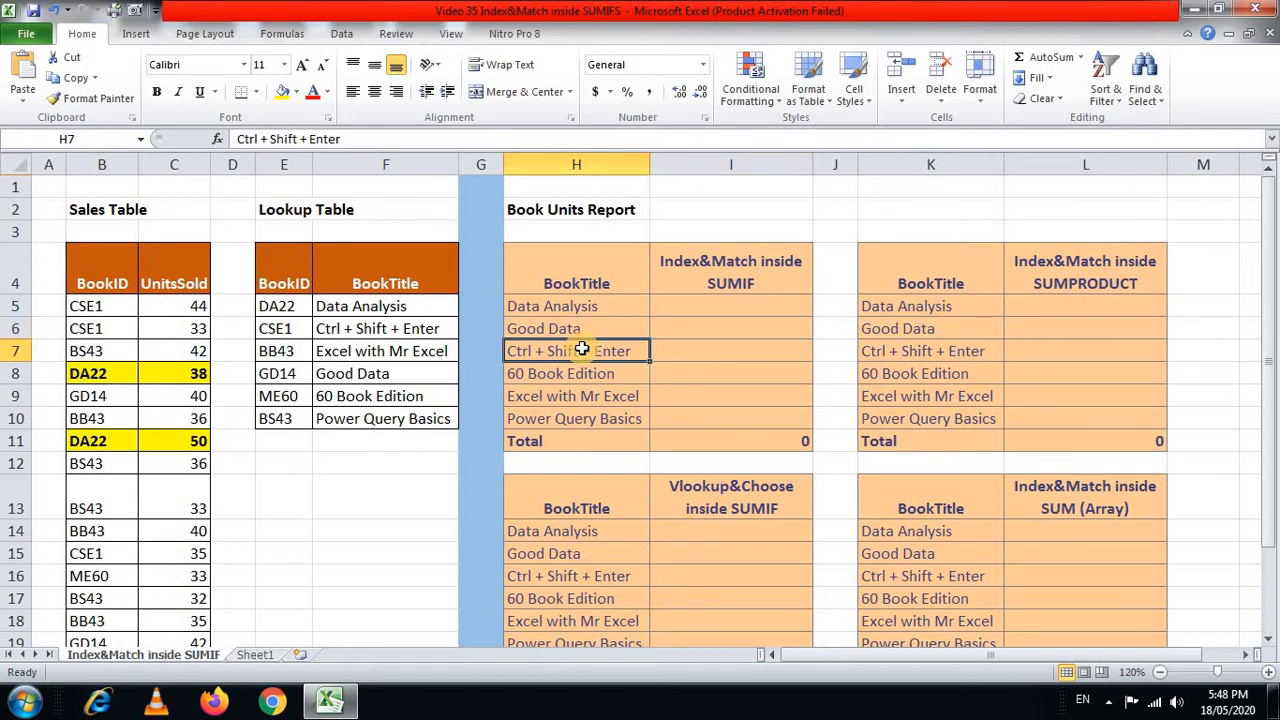
pyautogui.hotkey('ctrl', 'F3')
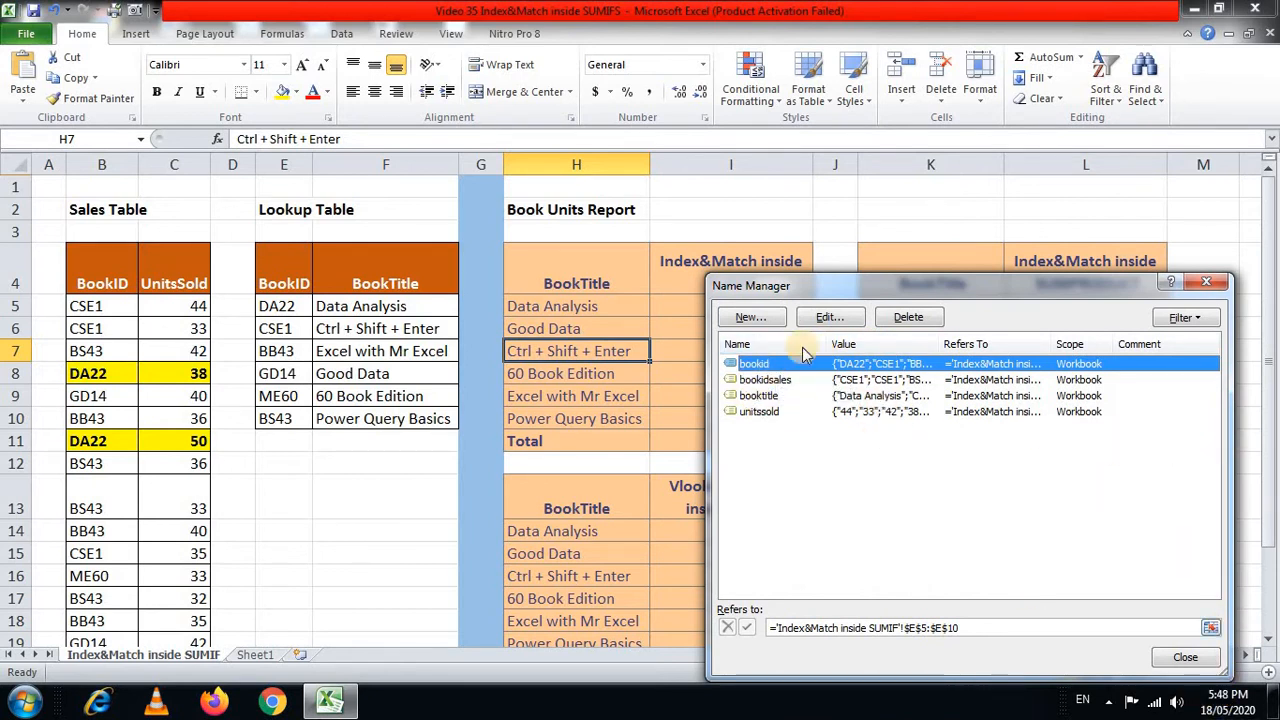
pyautogui.click(1186, 658)
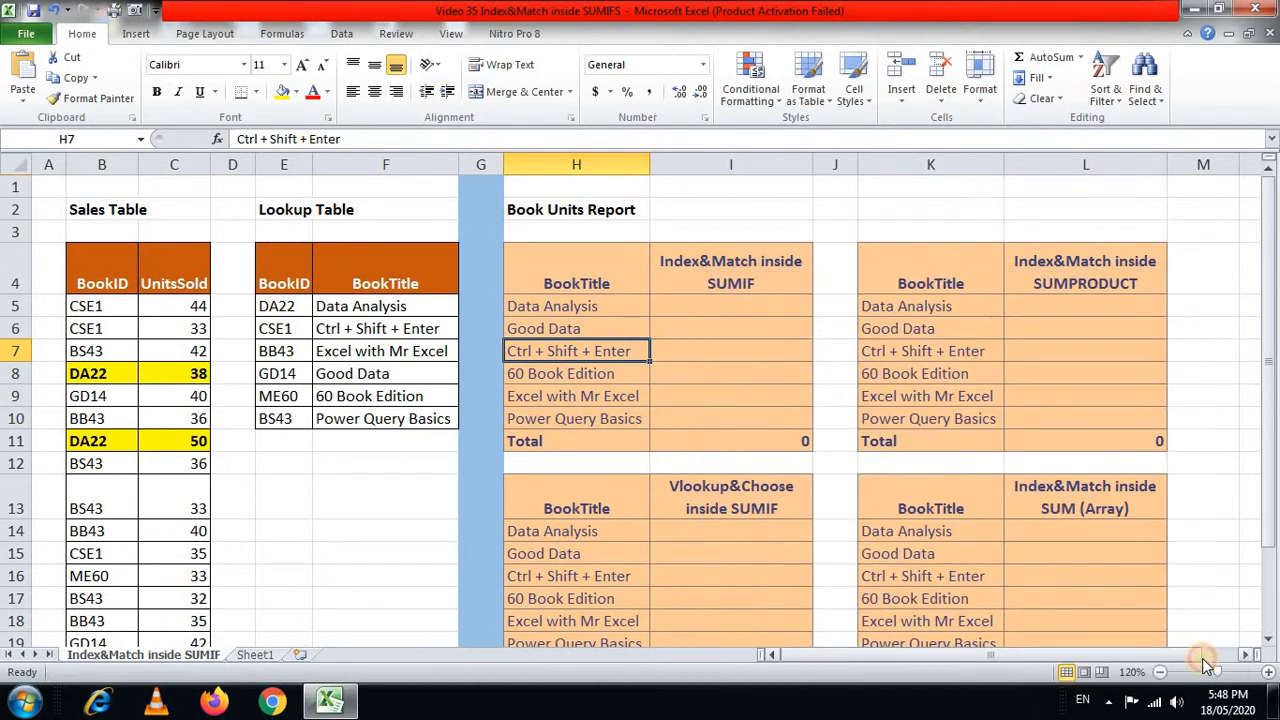
# Start an INDEX formula in cell I5 with the named range bookid as its array
pyautogui.click(714, 310)
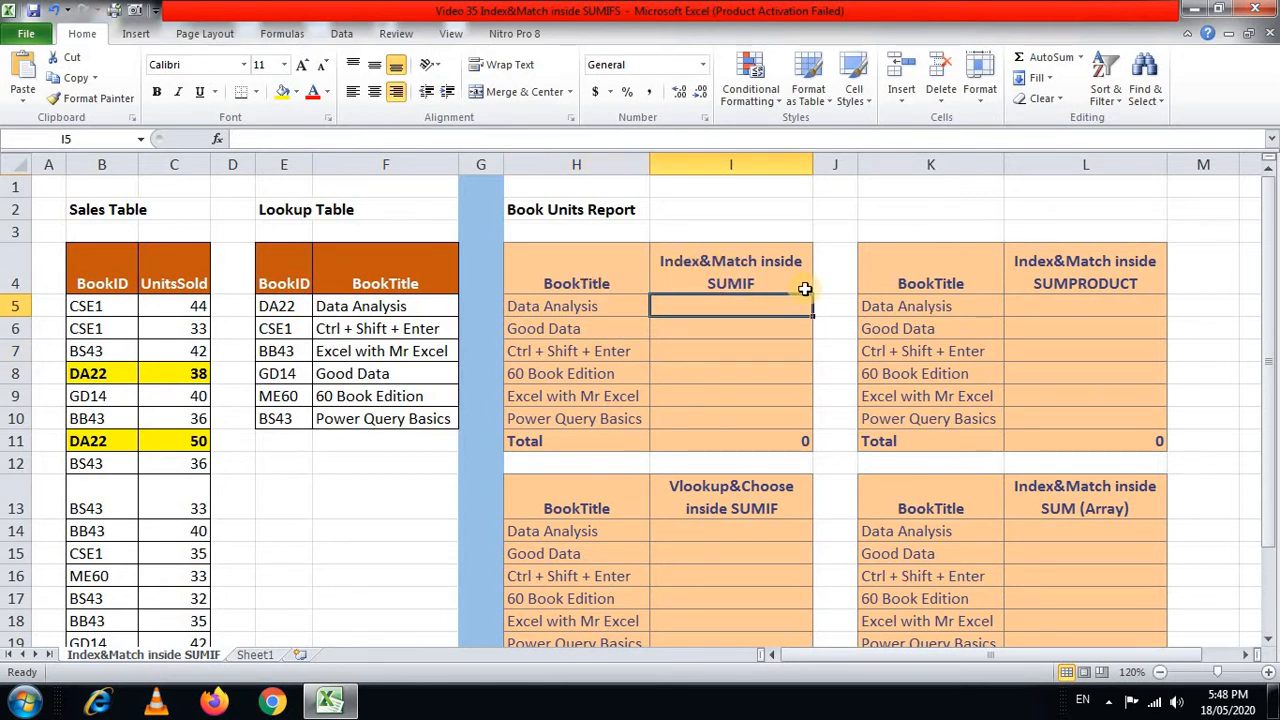
pyautogui.write('=')
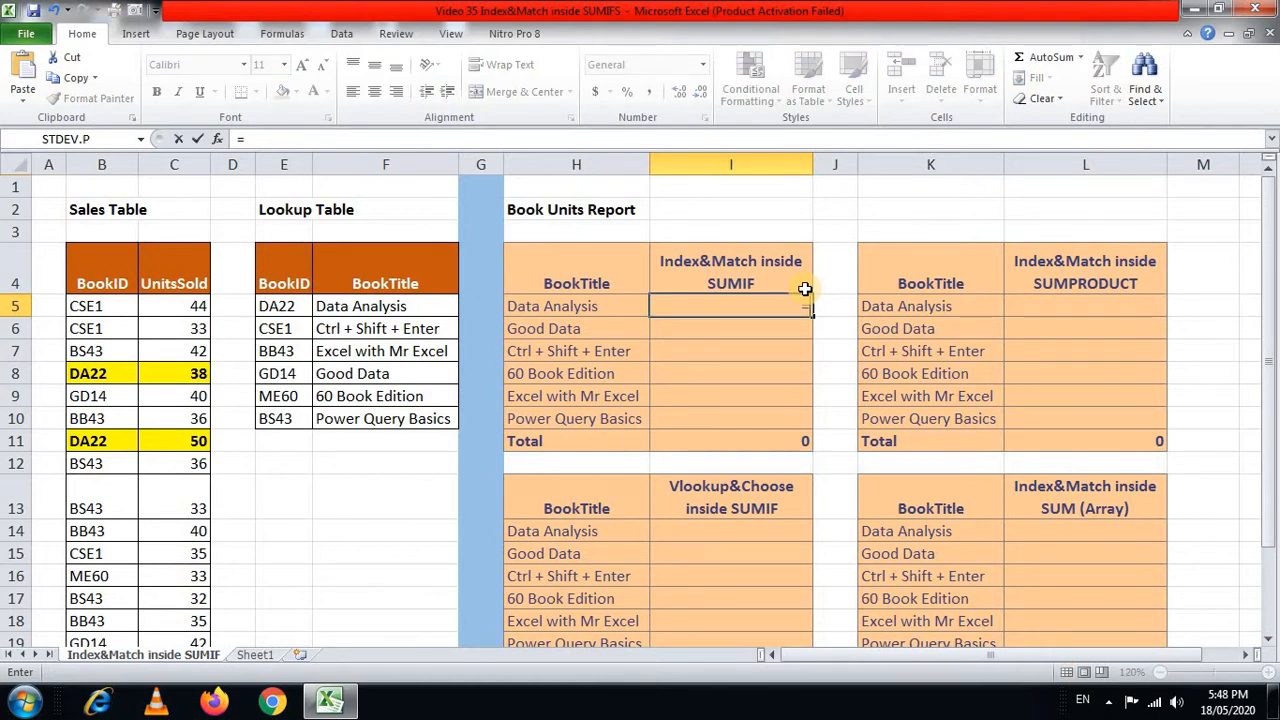
pyautogui.write('ind')
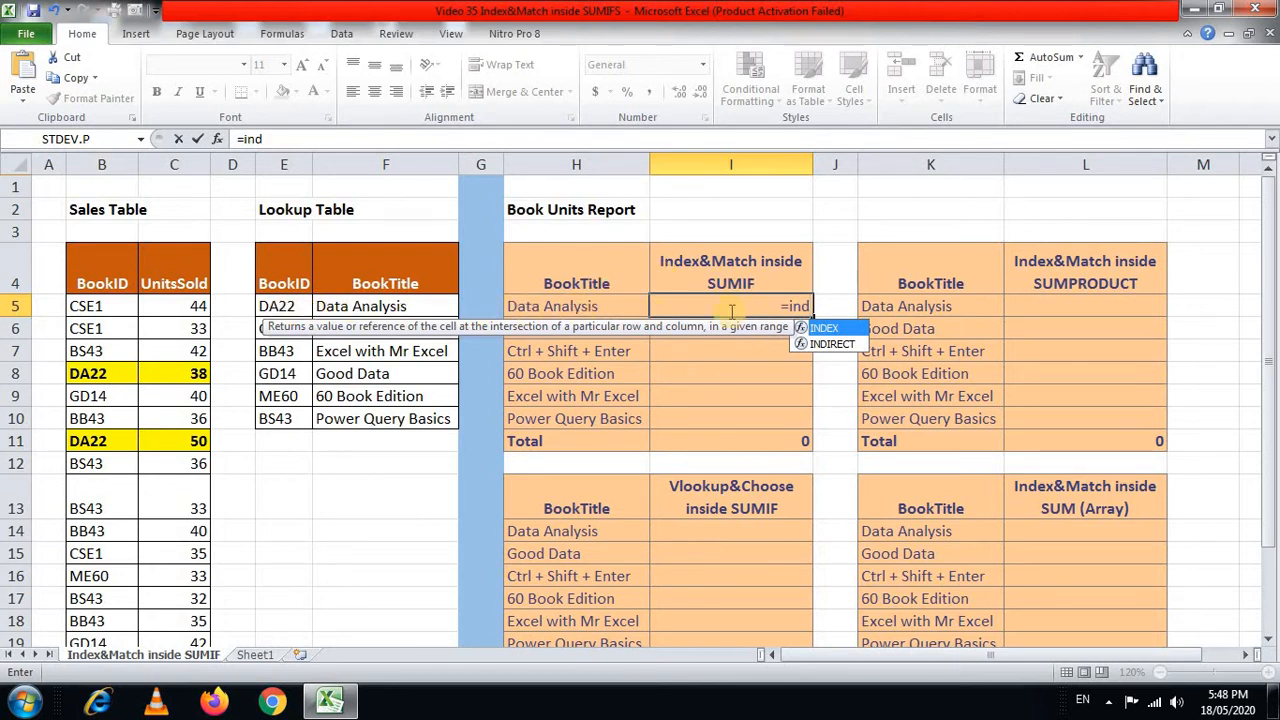
pyautogui.press('Tab')
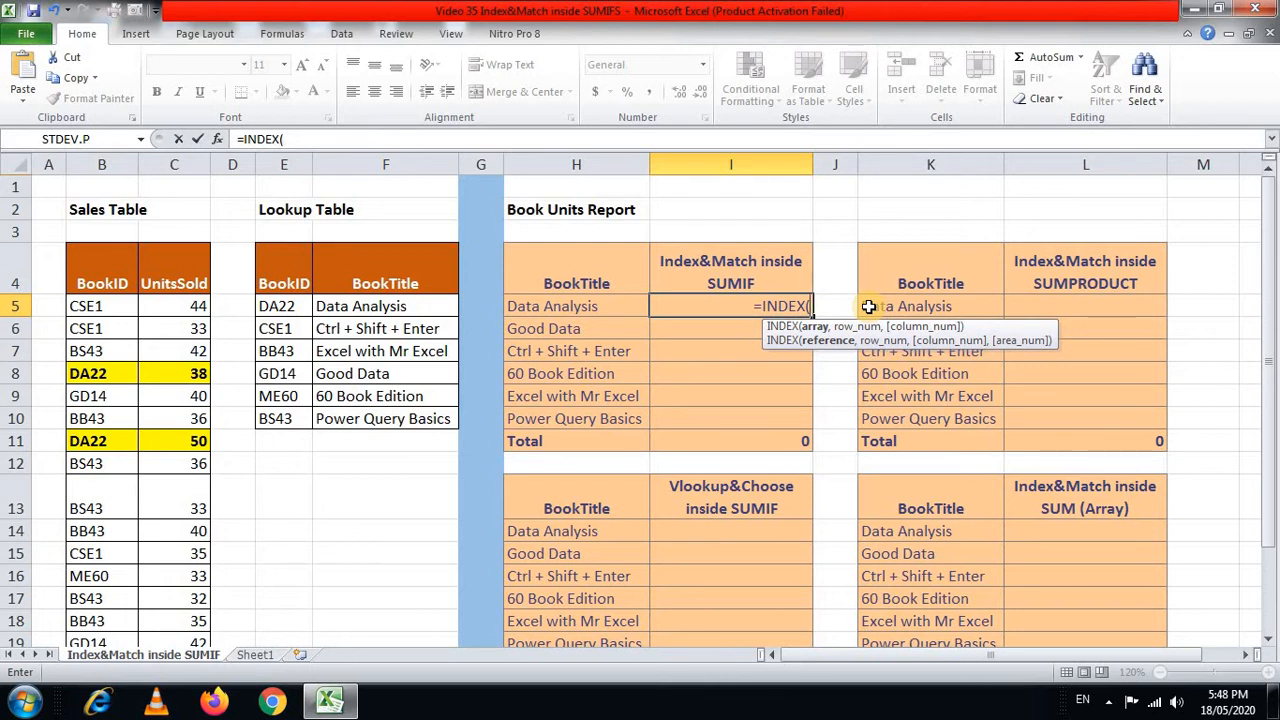
pyautogui.press('F5')
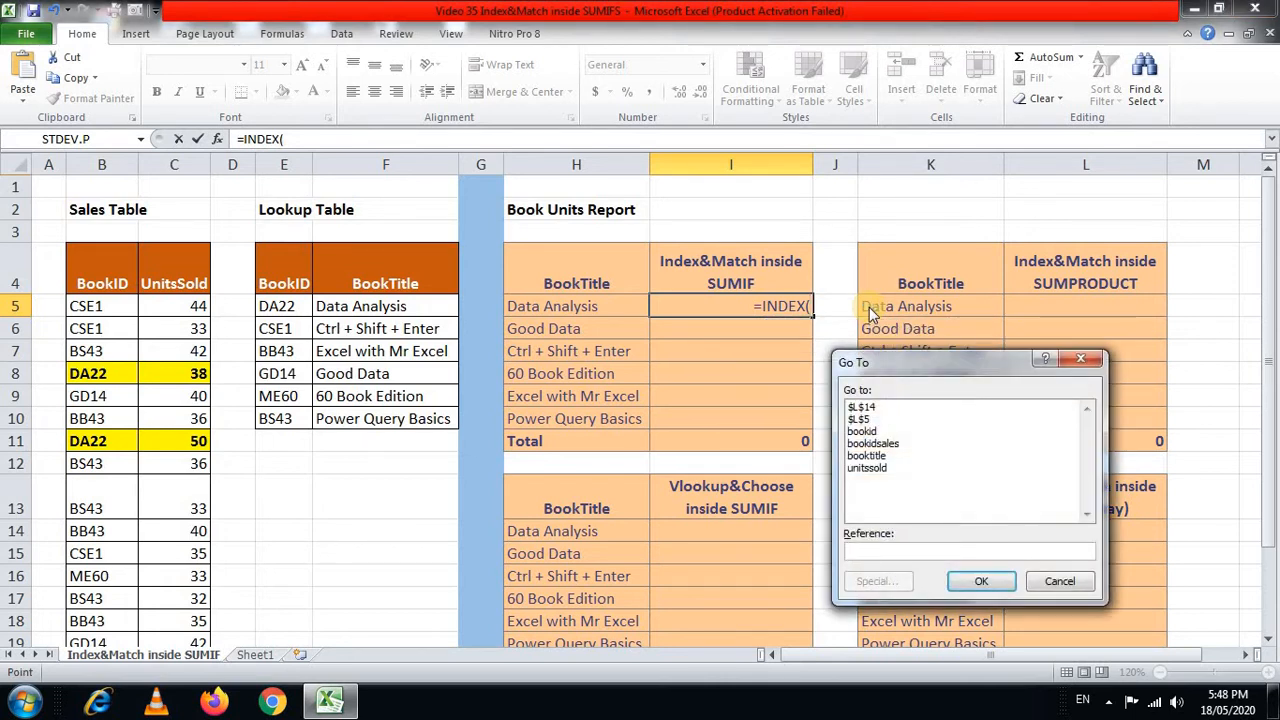
pyautogui.press('Tab')
pyautogui.press('Tab')
pyautogui.press('Tab')
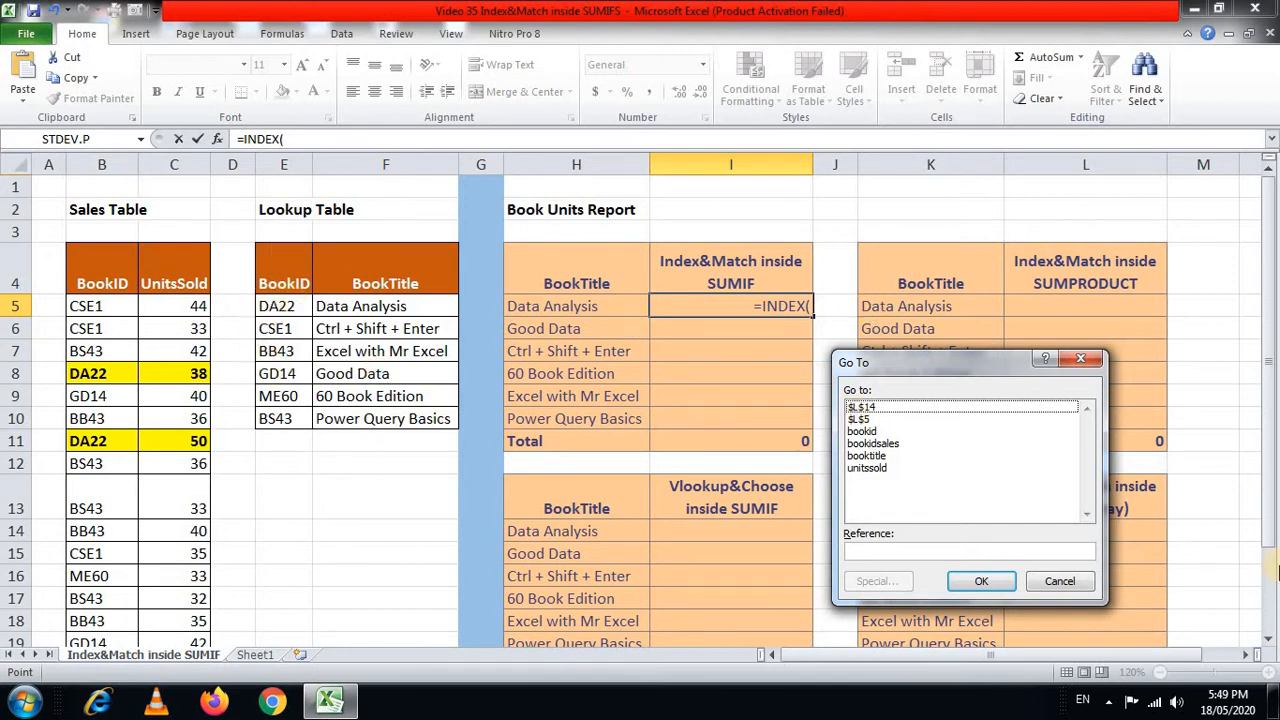
pyautogui.press('Down')
pyautogui.press('Down')
pyautogui.press('Return')
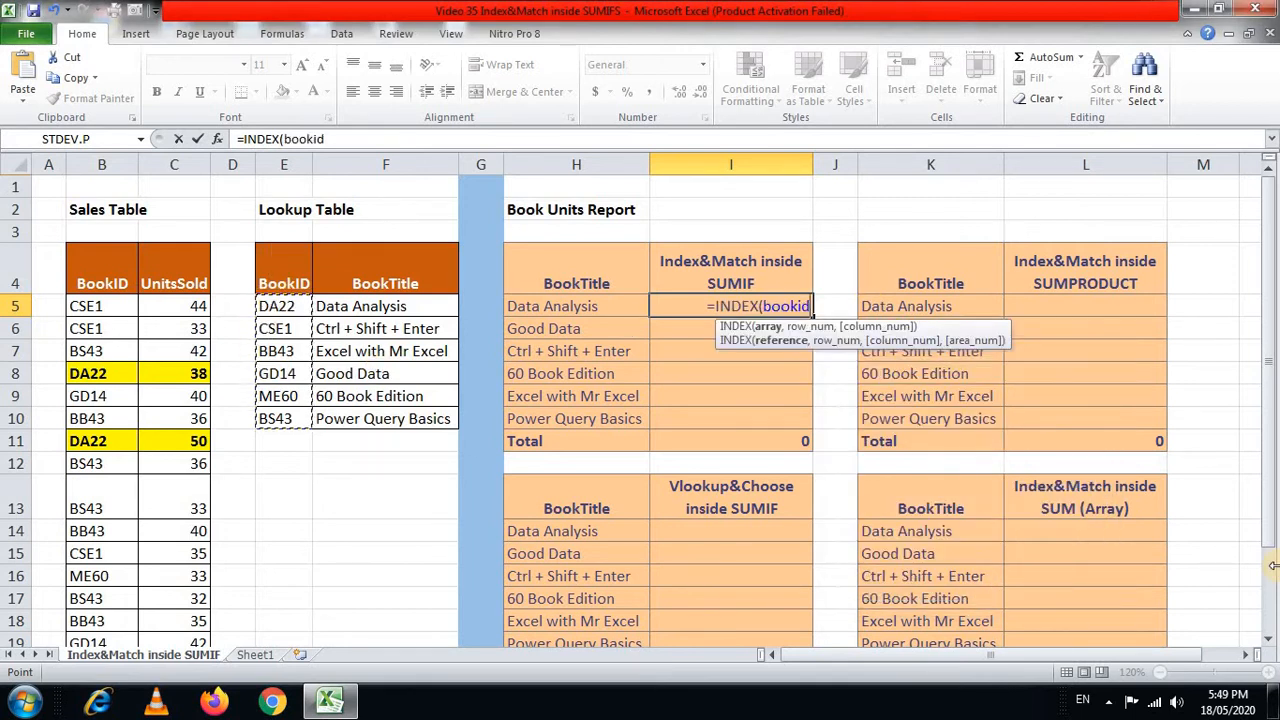
# Supply MATCH(H5,booktitle,0) as the row number of the INDEX formula in I5
pyautogui.write(',')
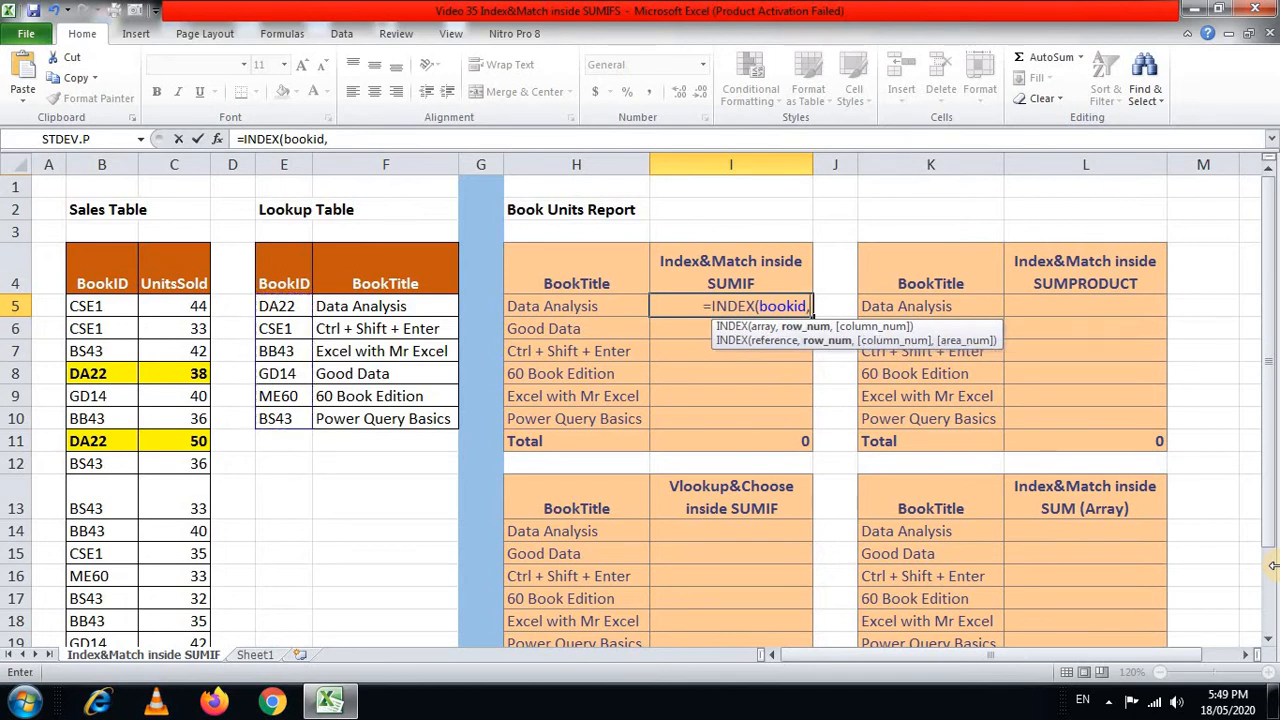
pyautogui.write('mat')
pyautogui.press('Tab')
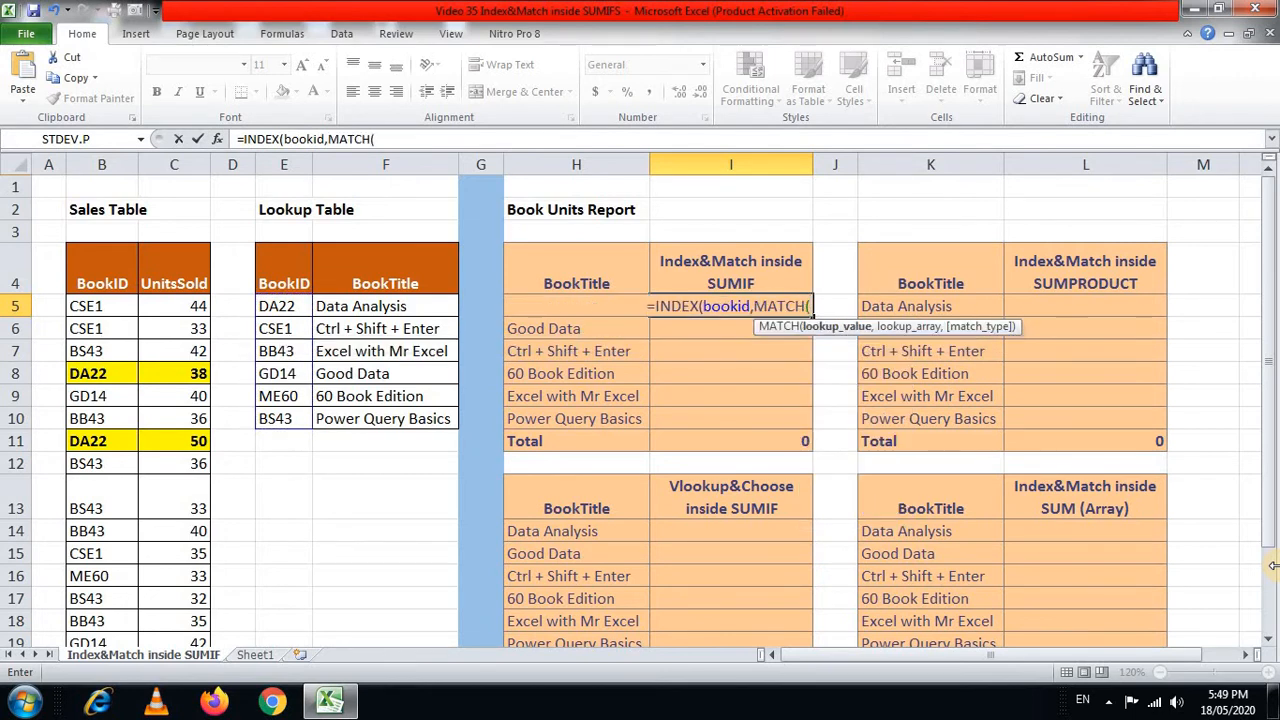
pyautogui.press('Left')
pyautogui.write(',')
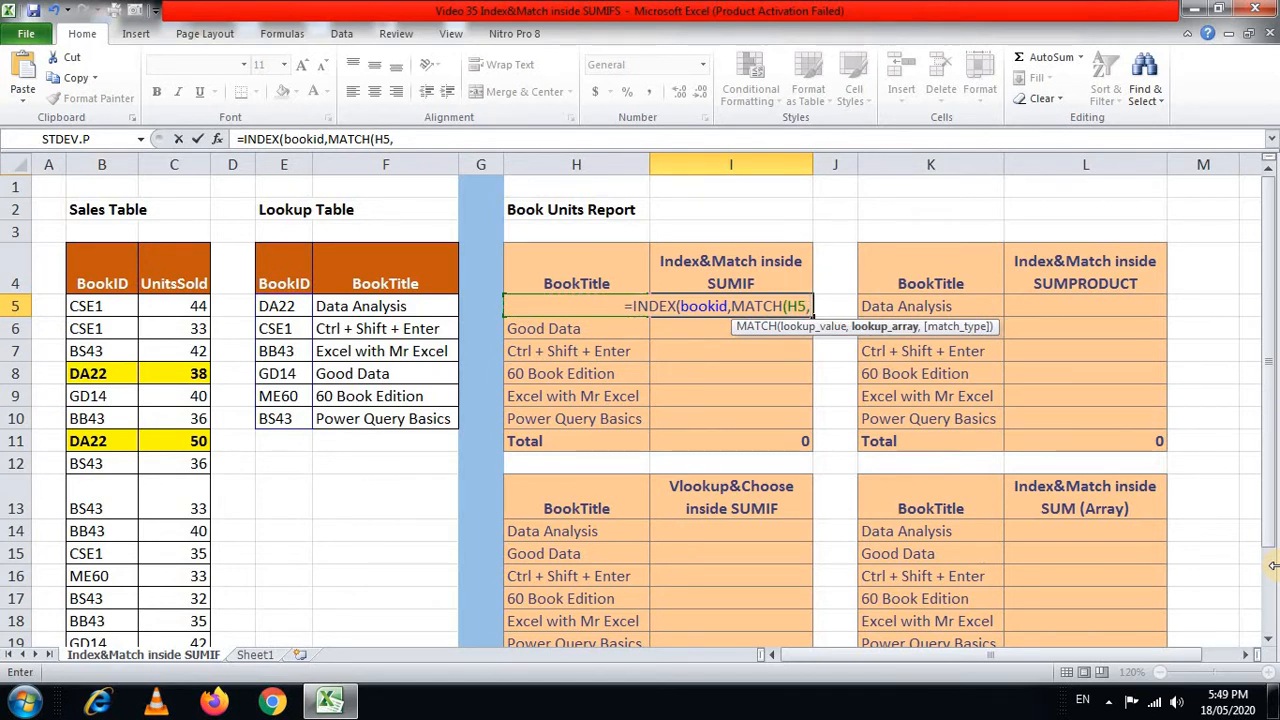
pyautogui.write('boo')
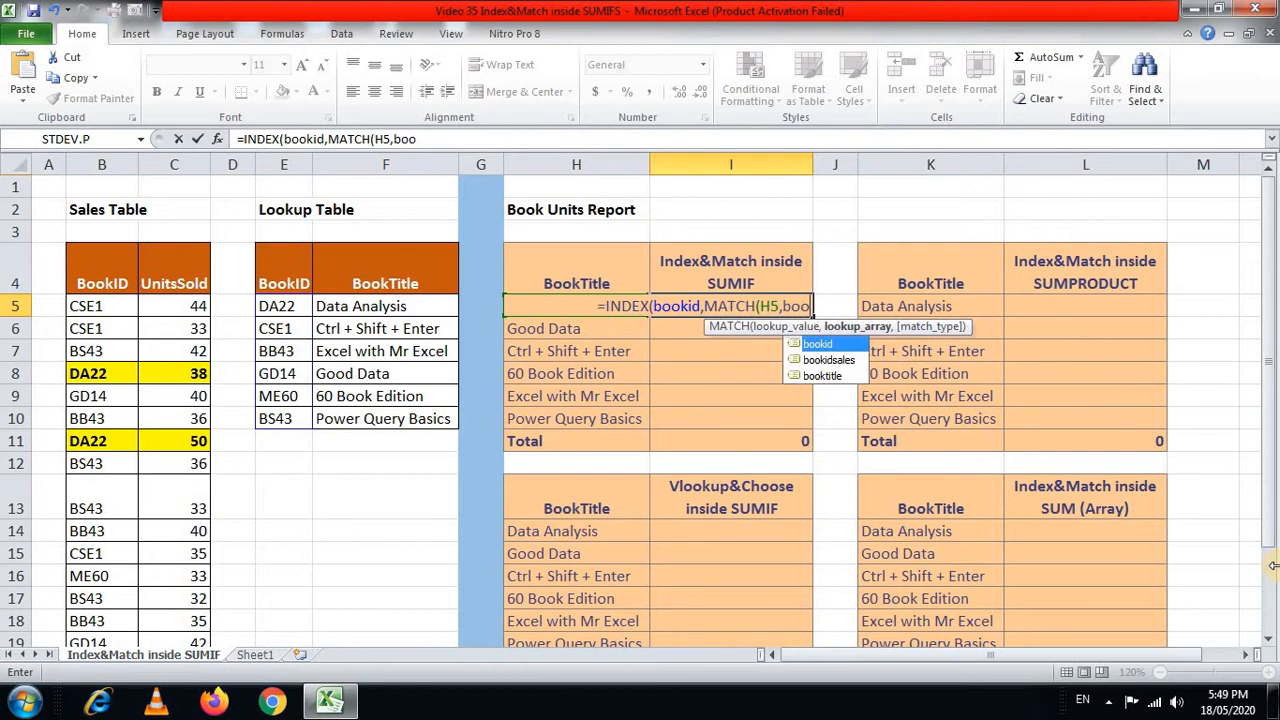
pyautogui.press('Down')
pyautogui.press('Down')
pyautogui.press('Tab')
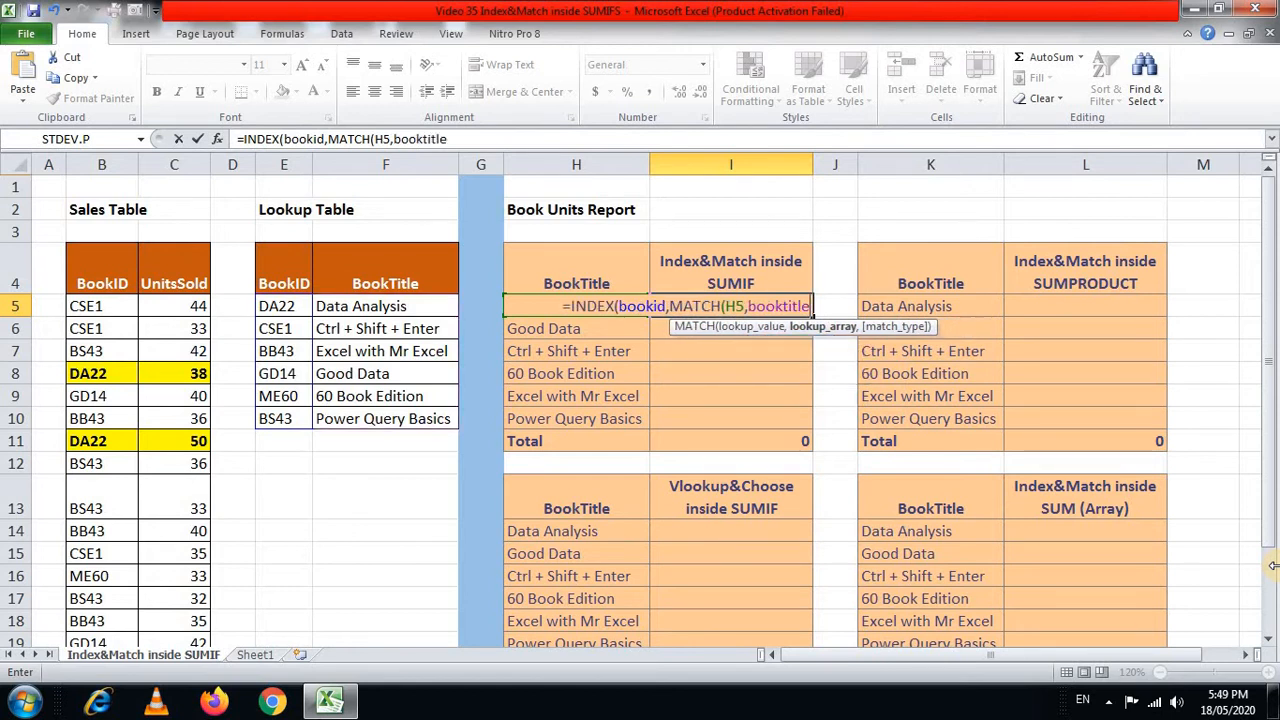
pyautogui.write(',')
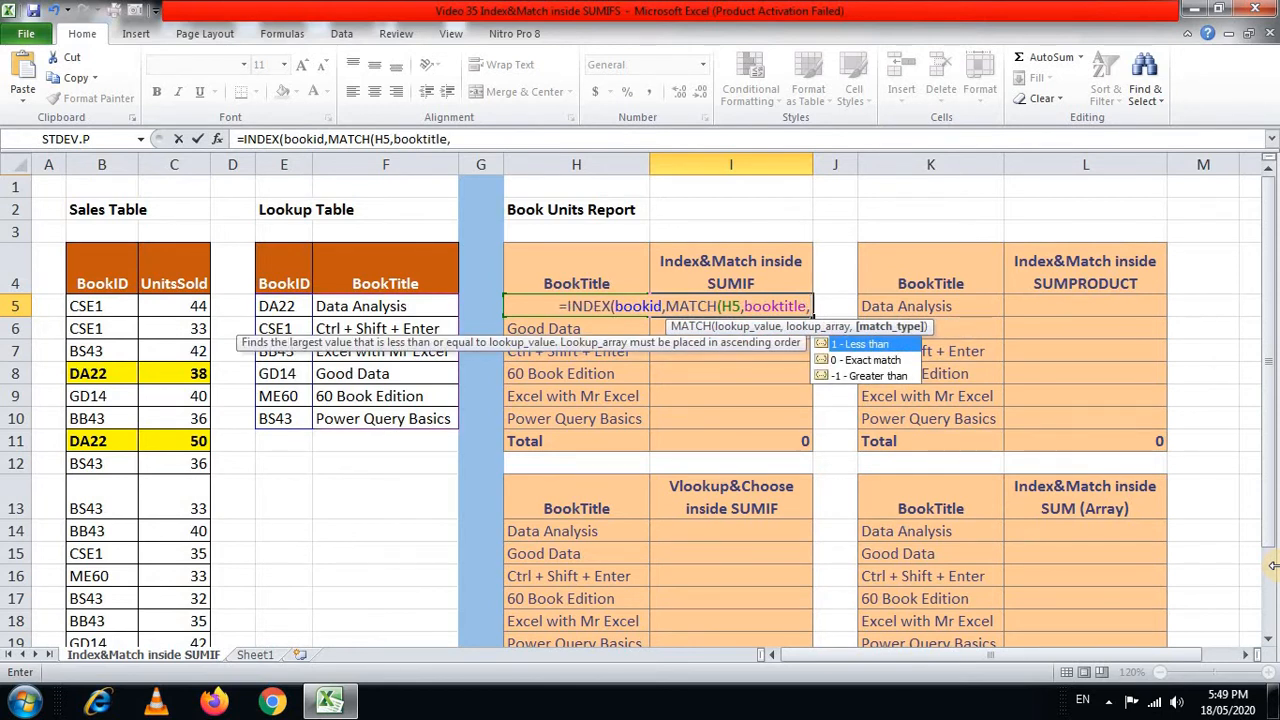
pyautogui.write('0)')
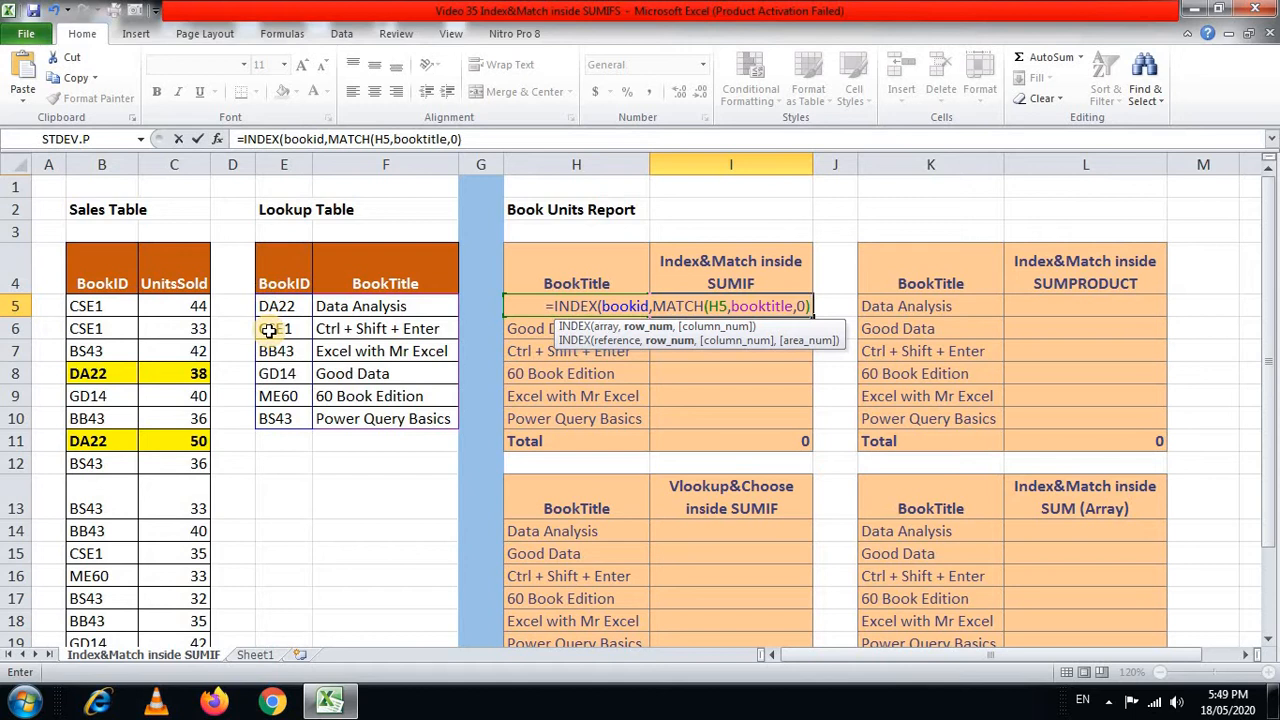
# Complete the INDEX formula in I5 with column number 1 and enter it, keeping the cell selected
pyautogui.write(',')
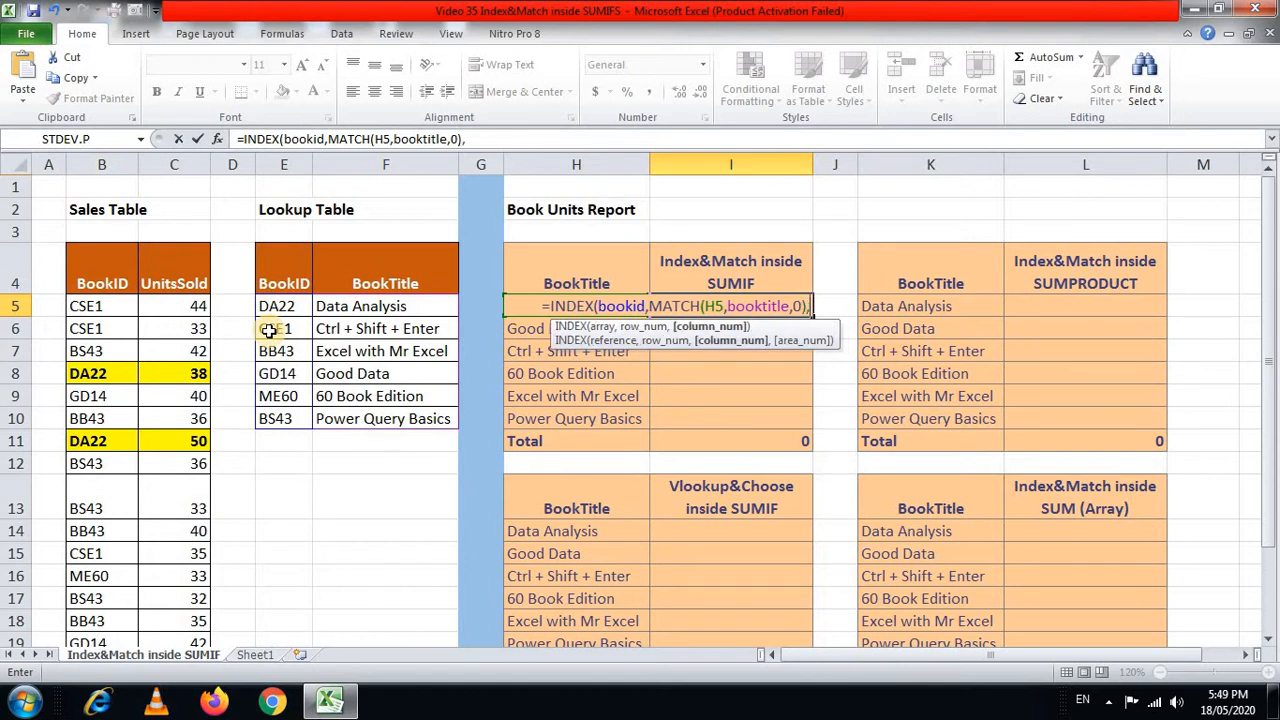
pyautogui.write('1)')
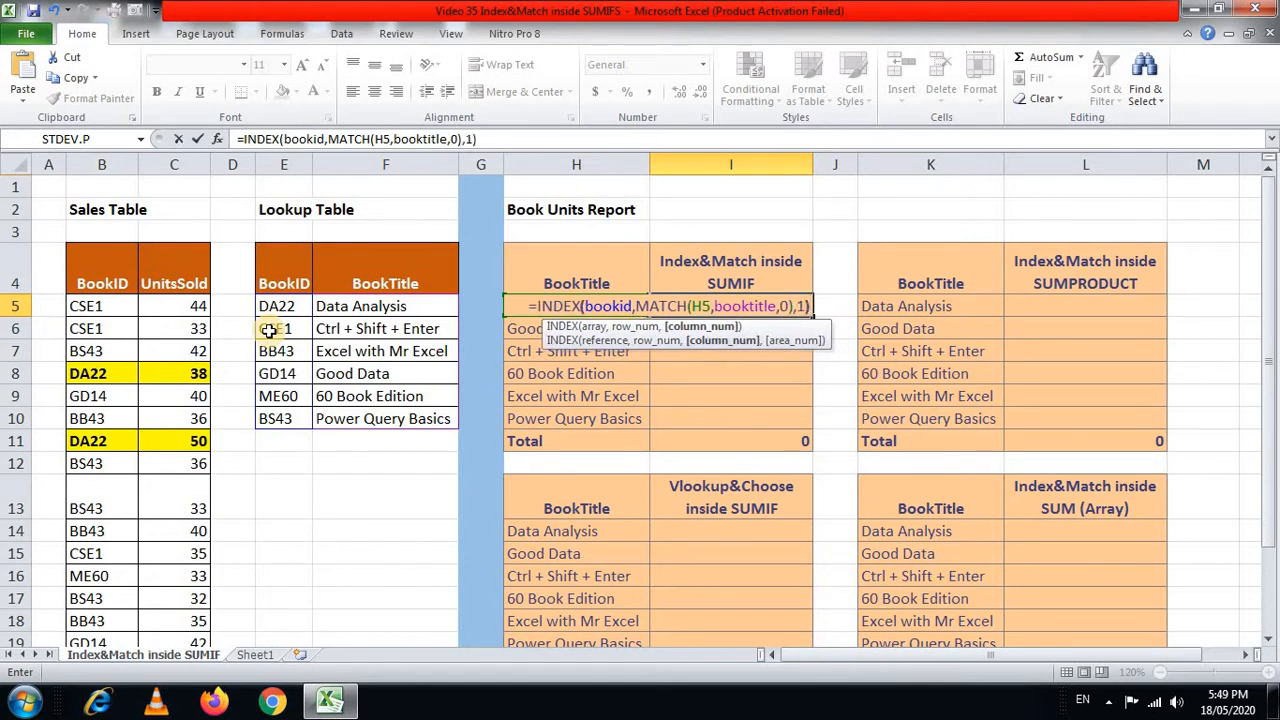
pyautogui.hotkey('ctrl', 'Return')
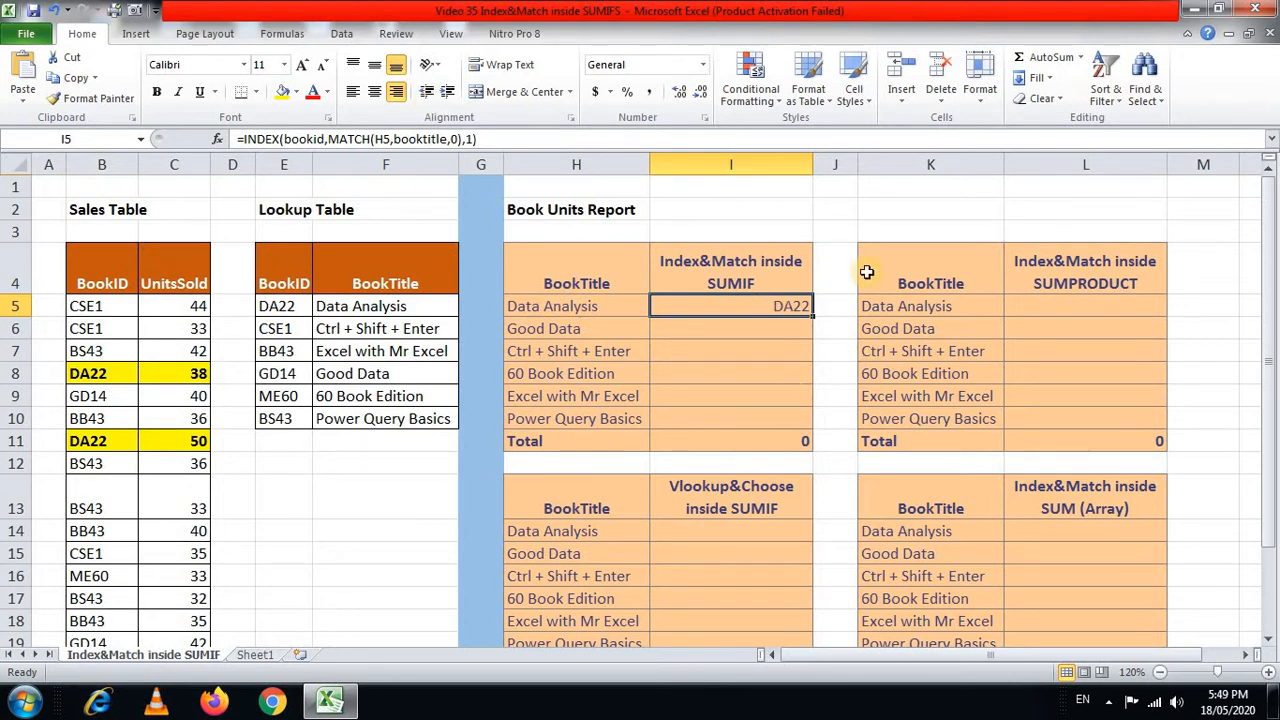
# Wrap the existing INDEX formula in cell I5 inside a SUMIF function
pyautogui.press('F2')
pyautogui.press('Right')
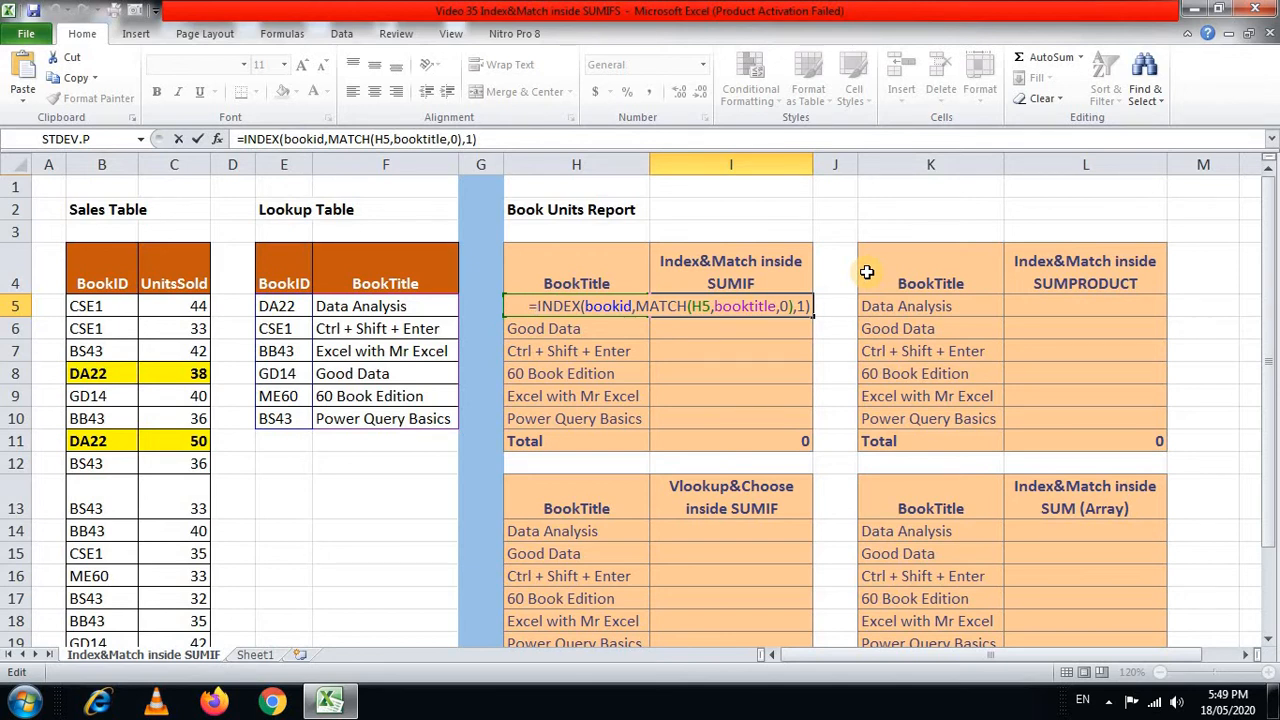
pyautogui.write('sumi')
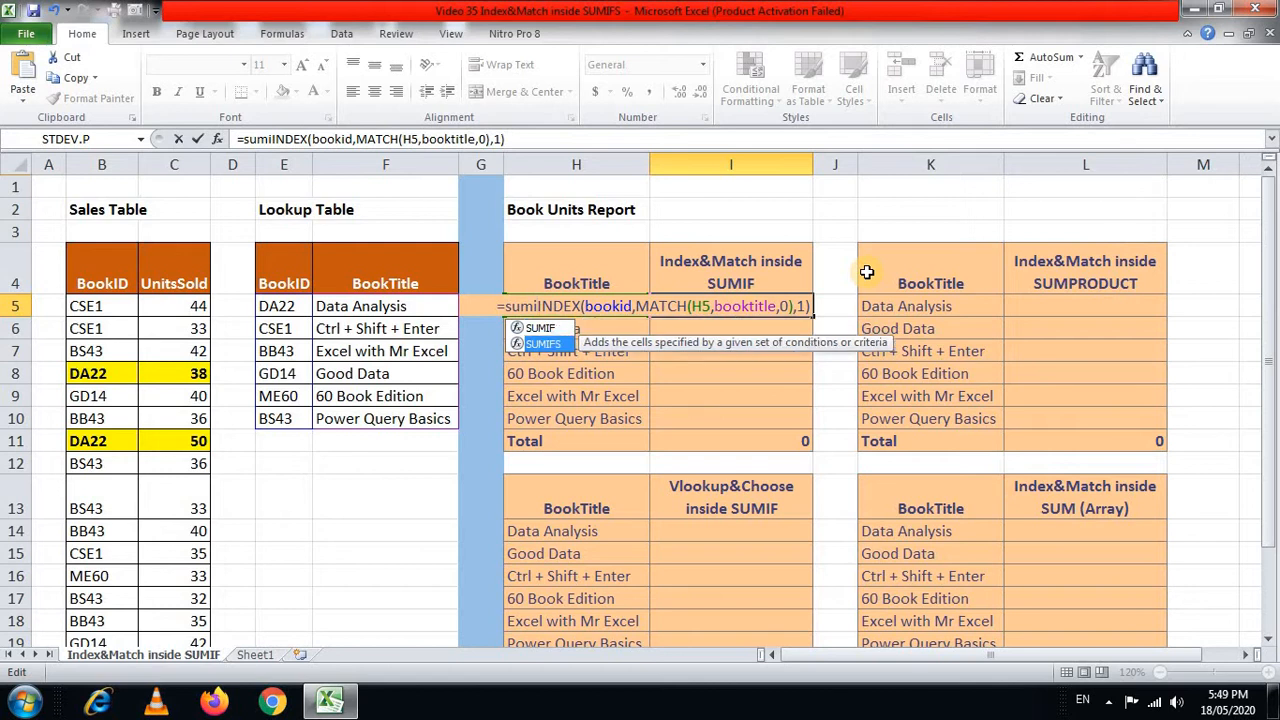
pyautogui.press('Tab')
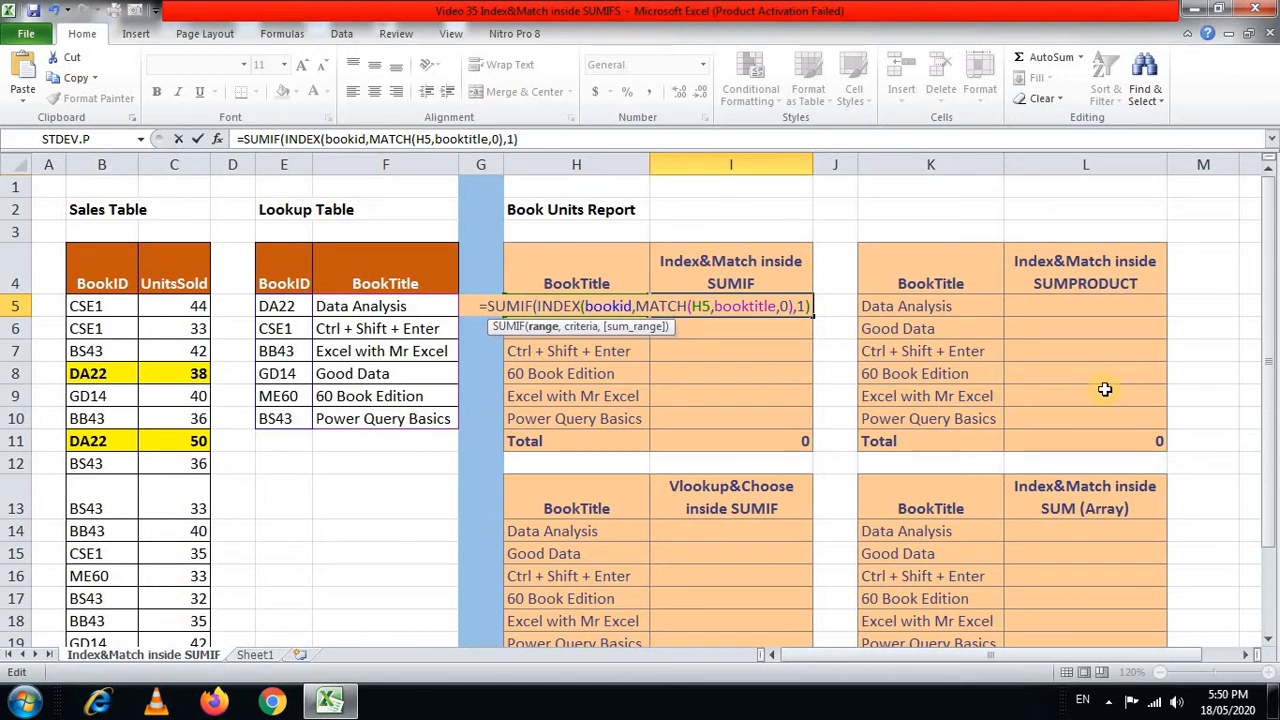
# Supply the named range bookidsales as the SUMIF range, ahead of the INDEX formula that serves as criteria
pyautogui.press('F5')
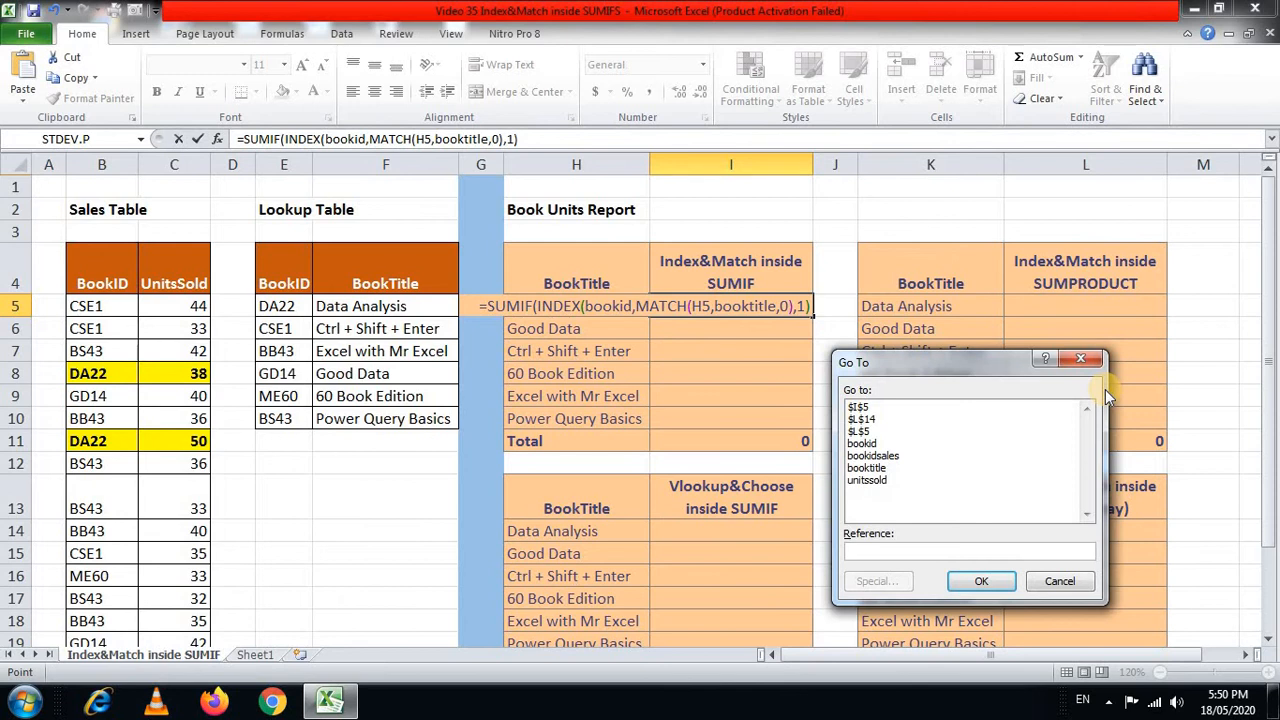
pyautogui.press('Tab')
pyautogui.press('Tab')
pyautogui.press('Tab')
pyautogui.press('Down')
pyautogui.press('Down')
pyautogui.press('Down')
pyautogui.press('Down')
pyautogui.press('Down')
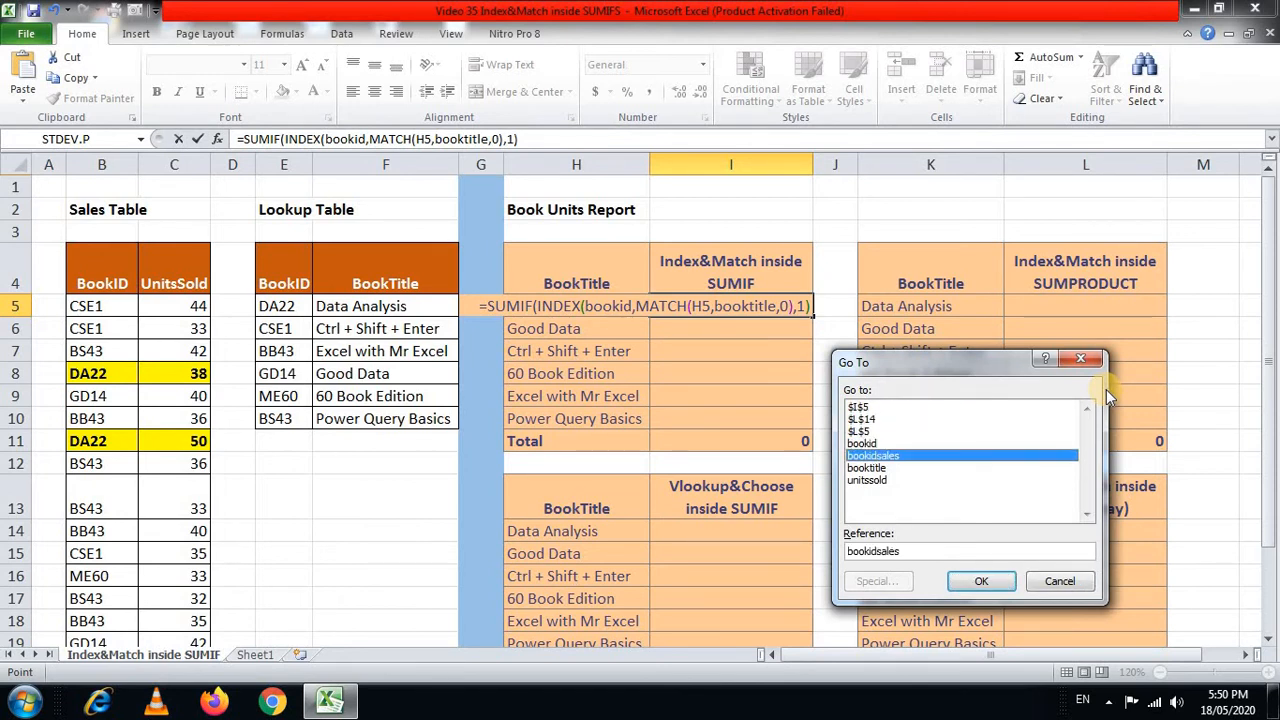
pyautogui.press('Return')
pyautogui.write(',')
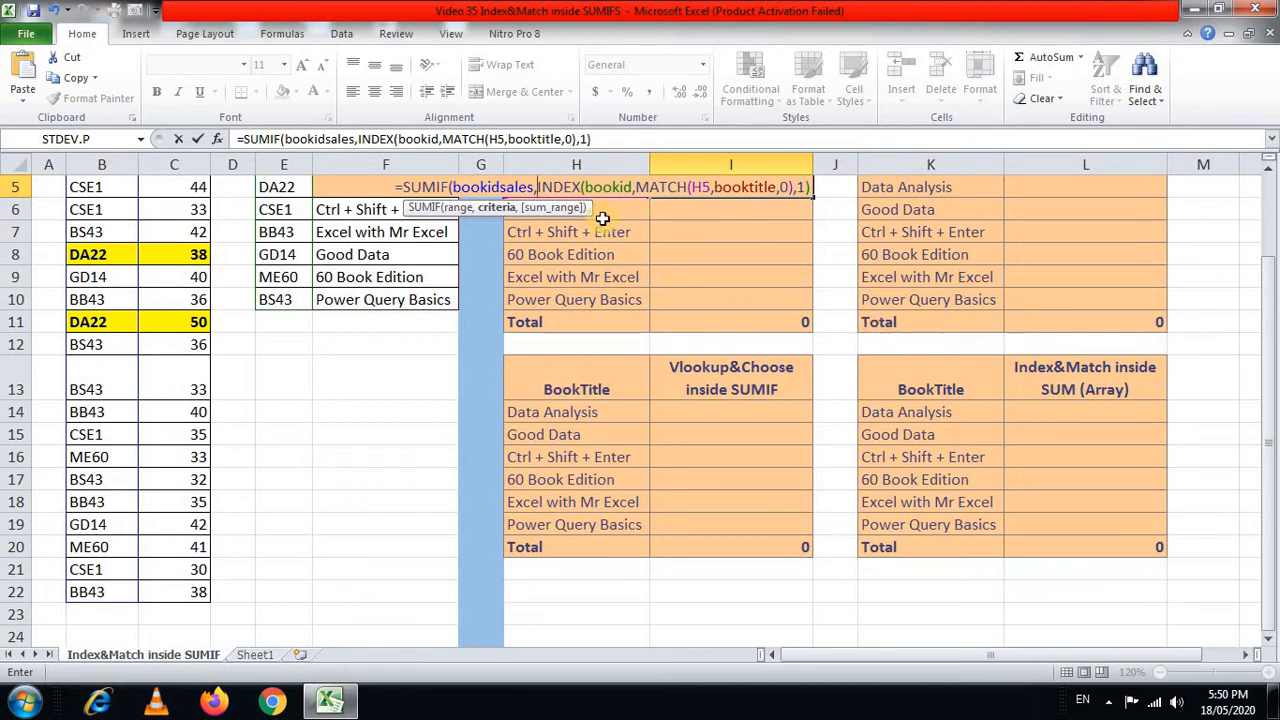
# Add the named range unitssold as the SUMIF sum range in I5 and enter the completed formula
pyautogui.click(660, 140)
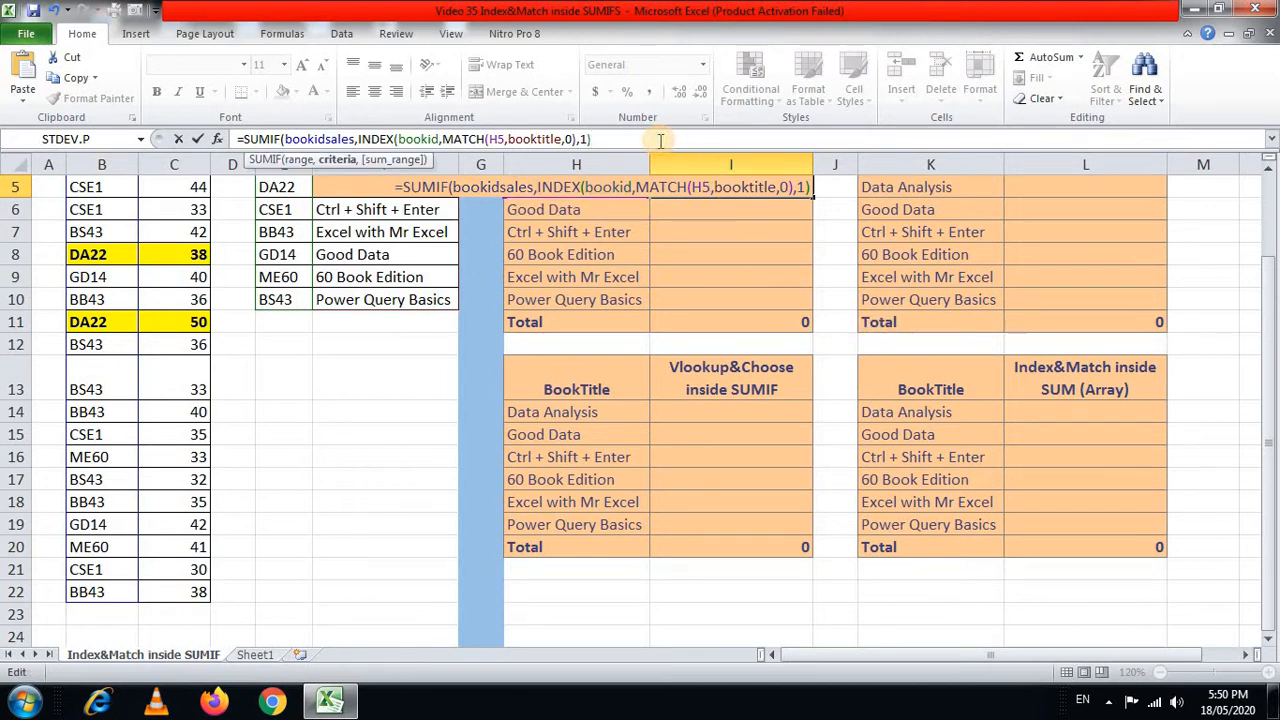
pyautogui.write(',')
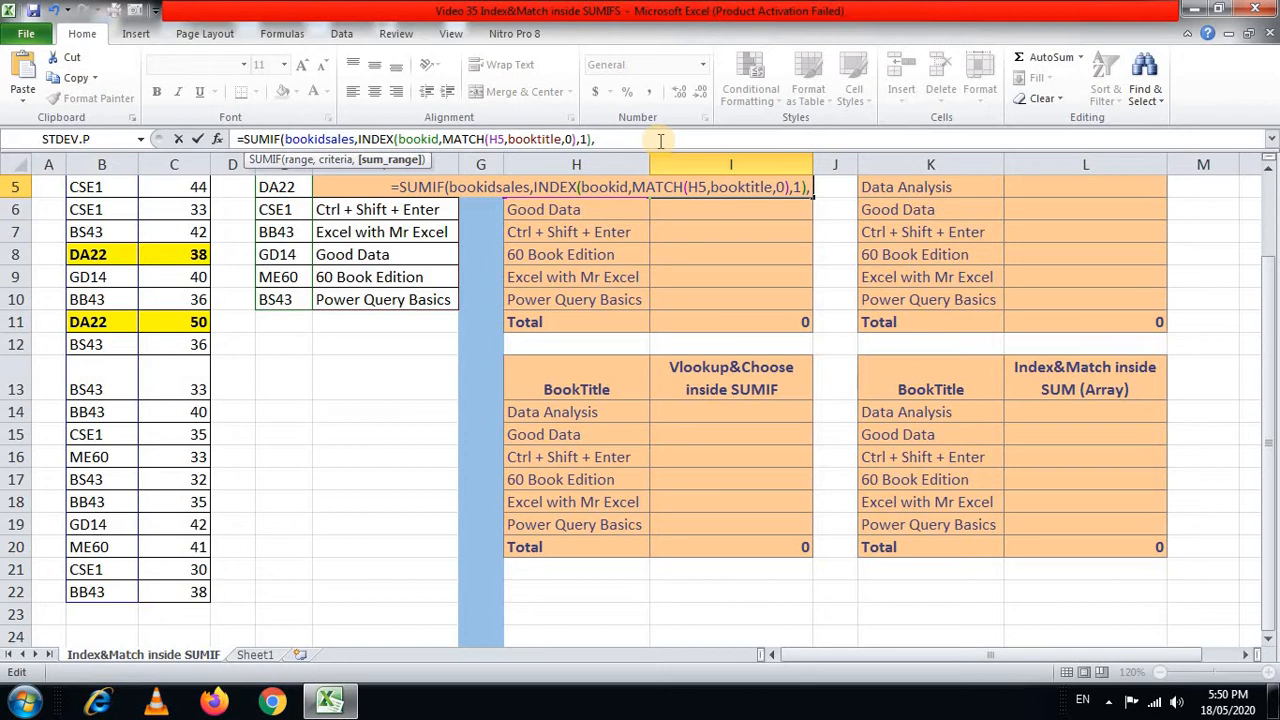
pyautogui.write('uni')
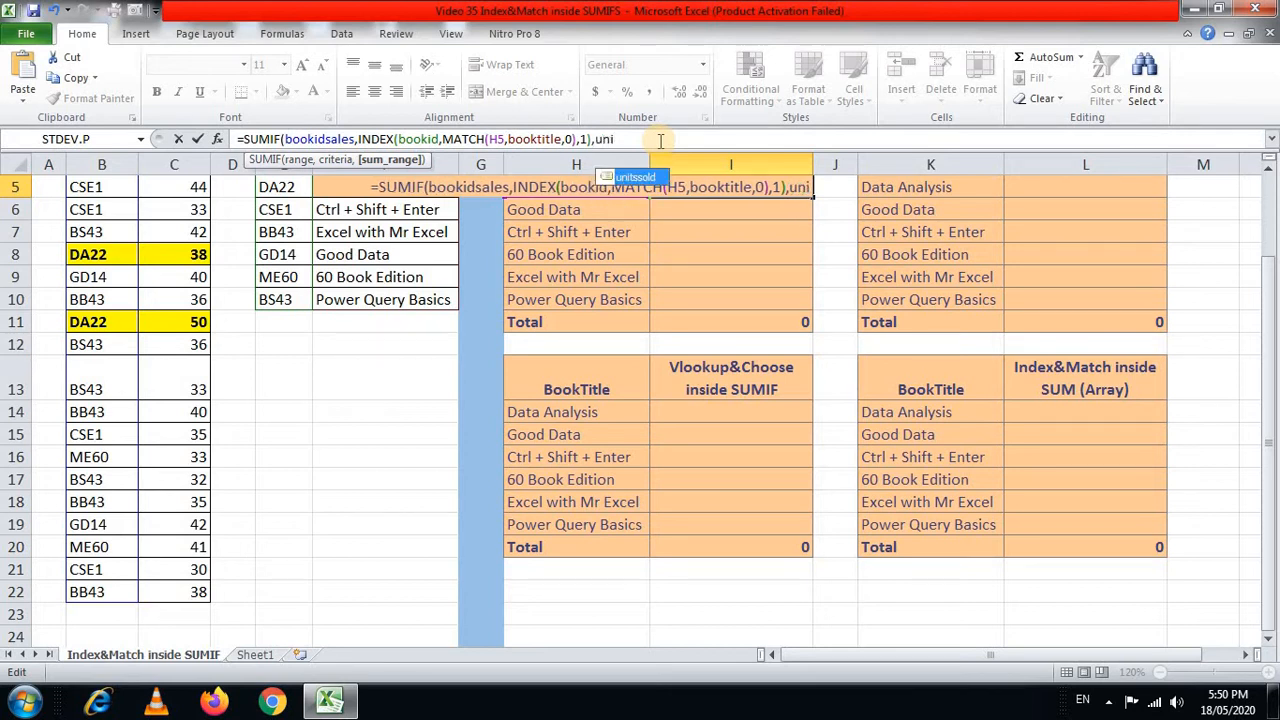
pyautogui.press('Tab')
pyautogui.write(')')
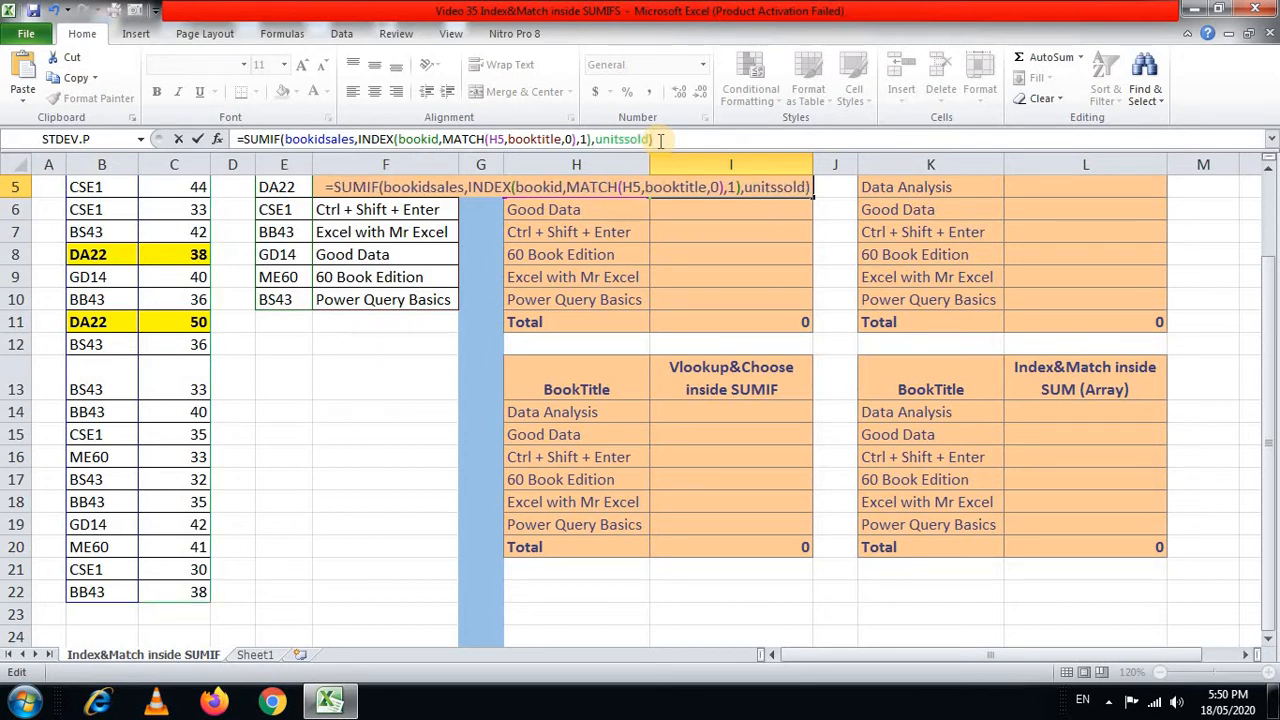
pyautogui.press('Return')
# Check the Data Analysis total in I5 against its BookID in the Lookup Table and the highlighted DA22 sales
pyautogui.press('Up')
pyautogui.press('Up')
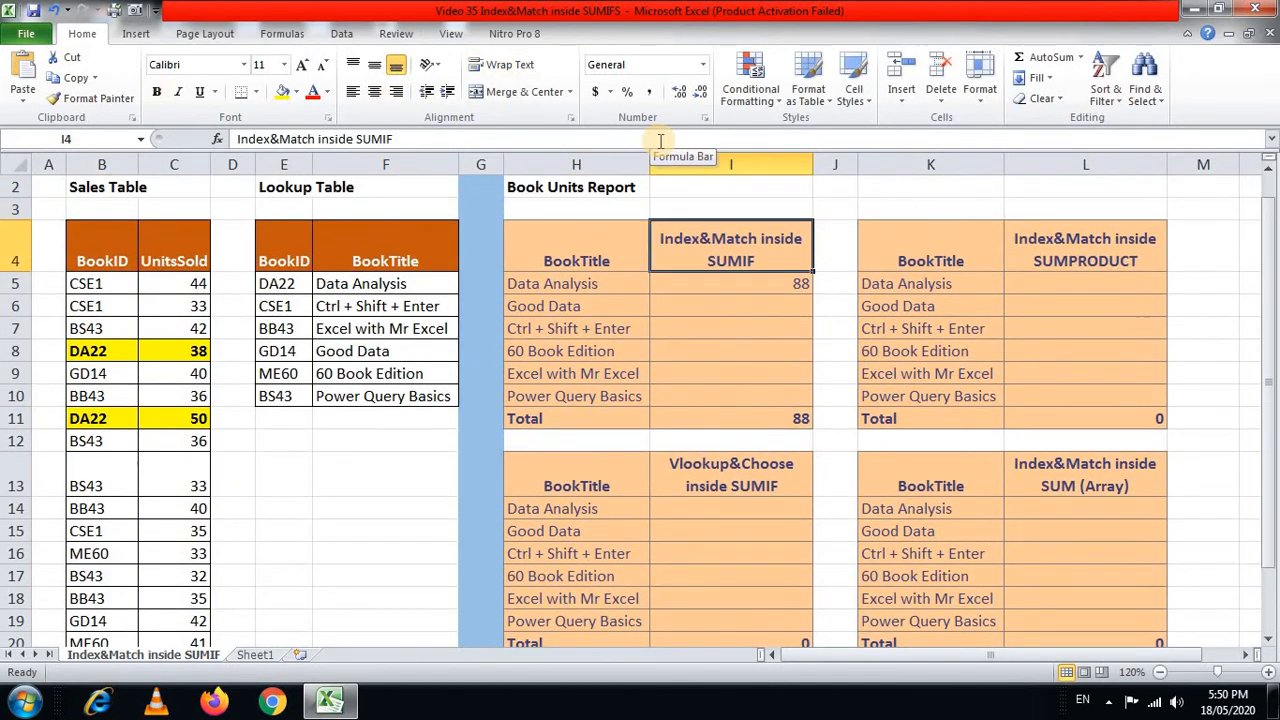
pyautogui.press('Down')
pyautogui.press('Left')
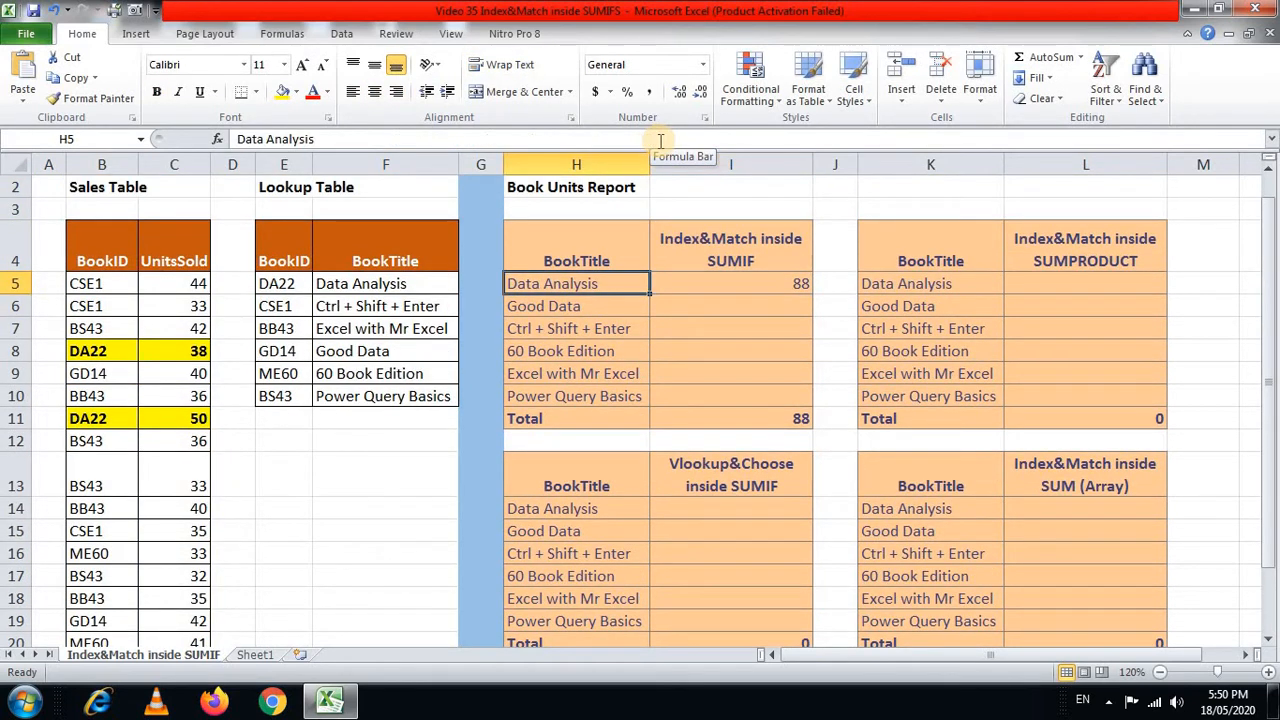
pyautogui.press('Left')
pyautogui.press('Left')
pyautogui.press('Left')
pyautogui.press('Left')
pyautogui.press('Left')
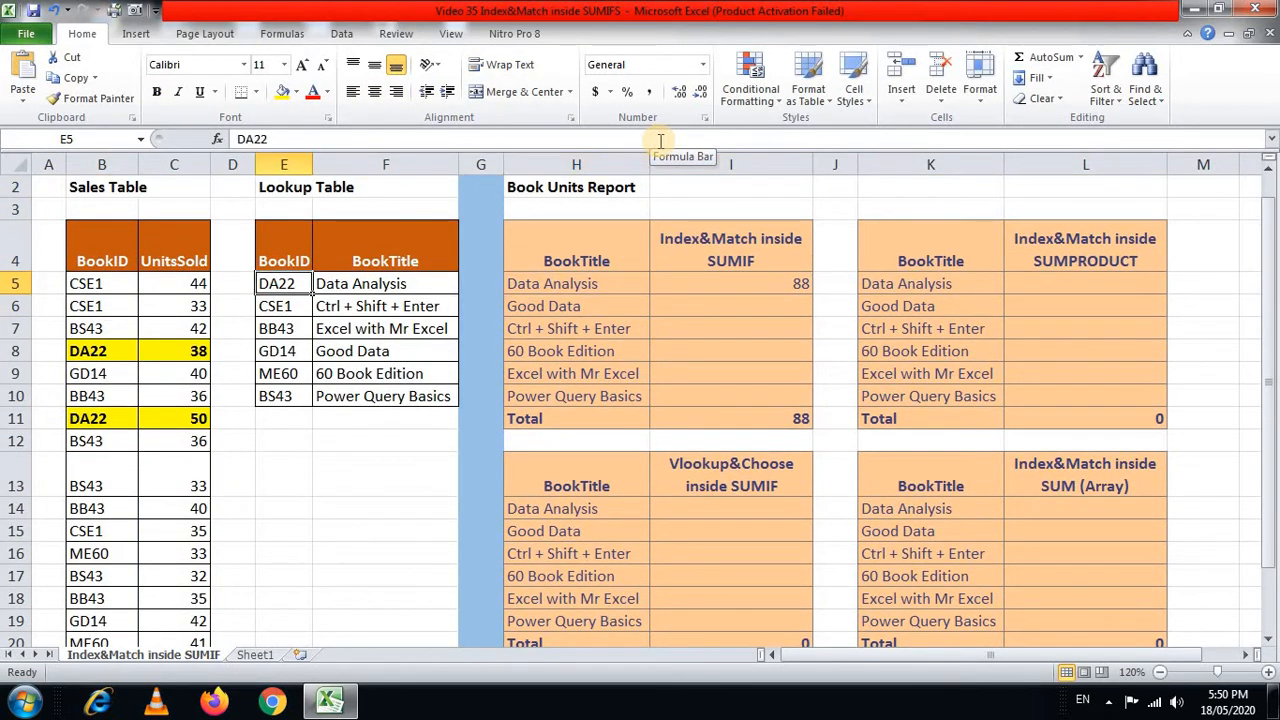
pyautogui.press('Down')
pyautogui.press('Down')
pyautogui.press('Down')
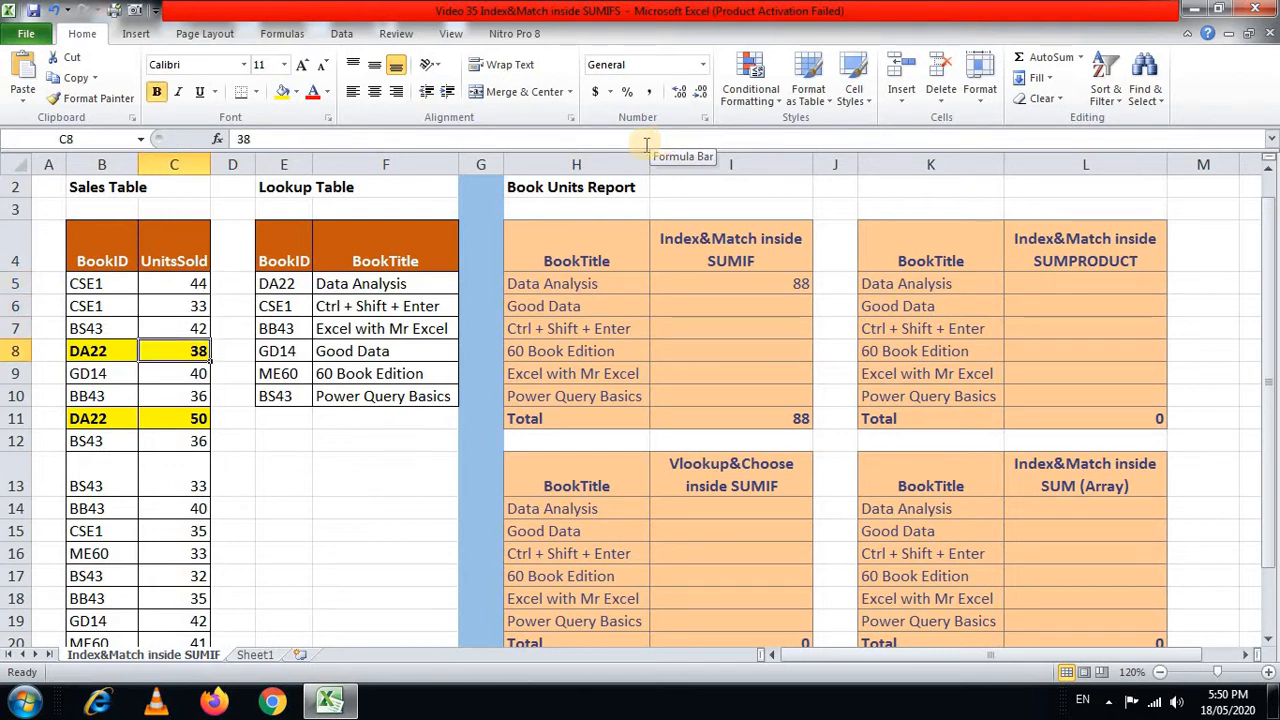
pyautogui.click(173, 420)
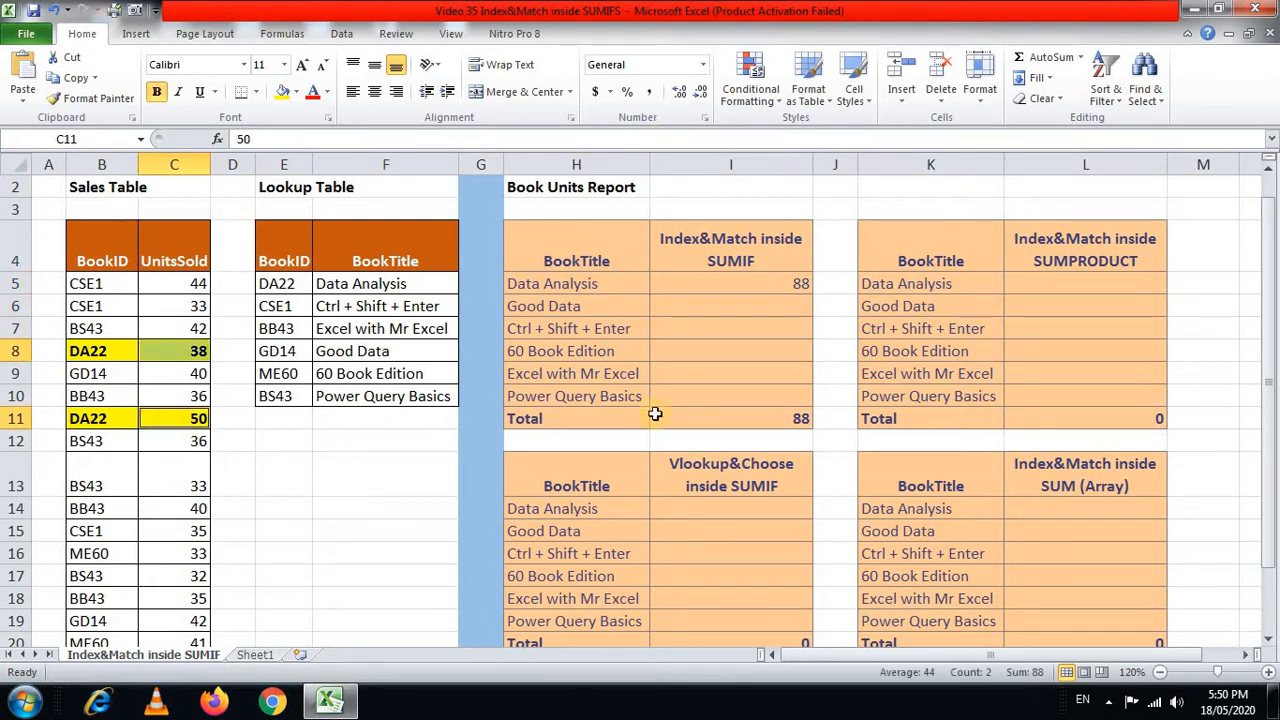
# Fill the SUMIF formula from I5 down through I10 for all the book titles
pyautogui.click(770, 284)
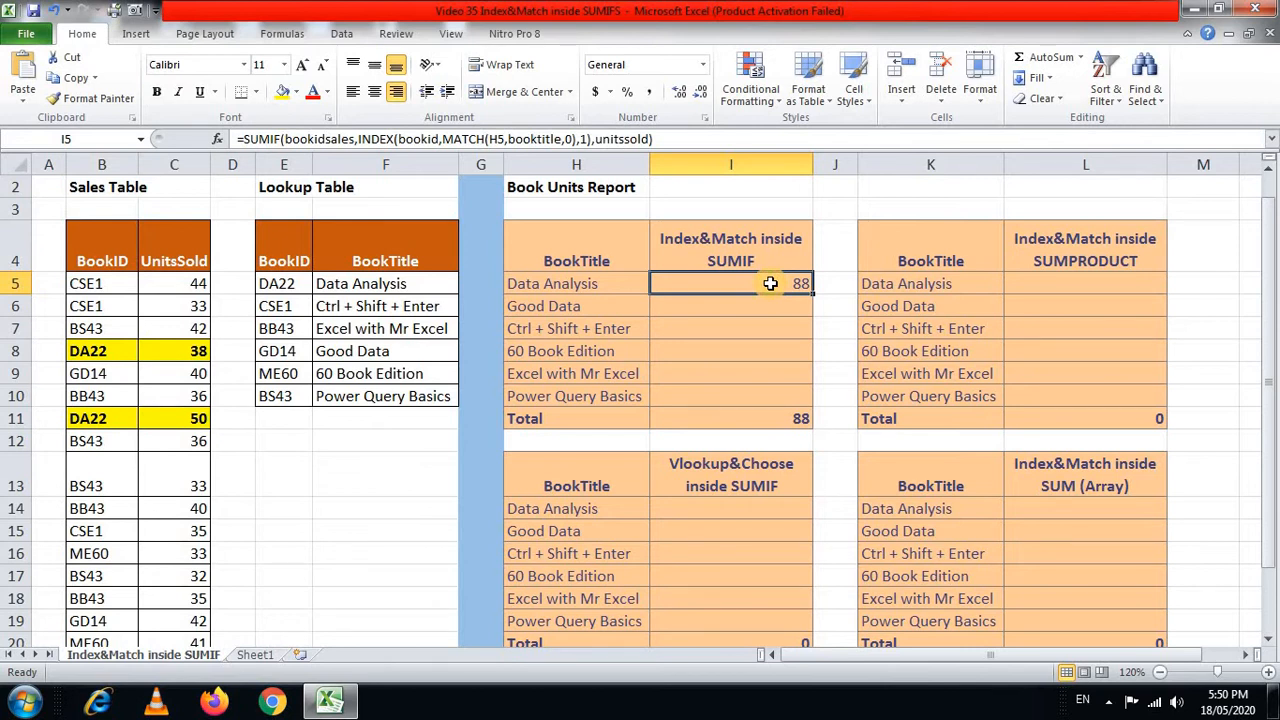
pyautogui.hotkey('shift', 'Down')
pyautogui.hotkey('shift', 'Down')
pyautogui.hotkey('shift', 'Down')
pyautogui.hotkey('shift', 'Down')
pyautogui.hotkey('shift', 'Down')
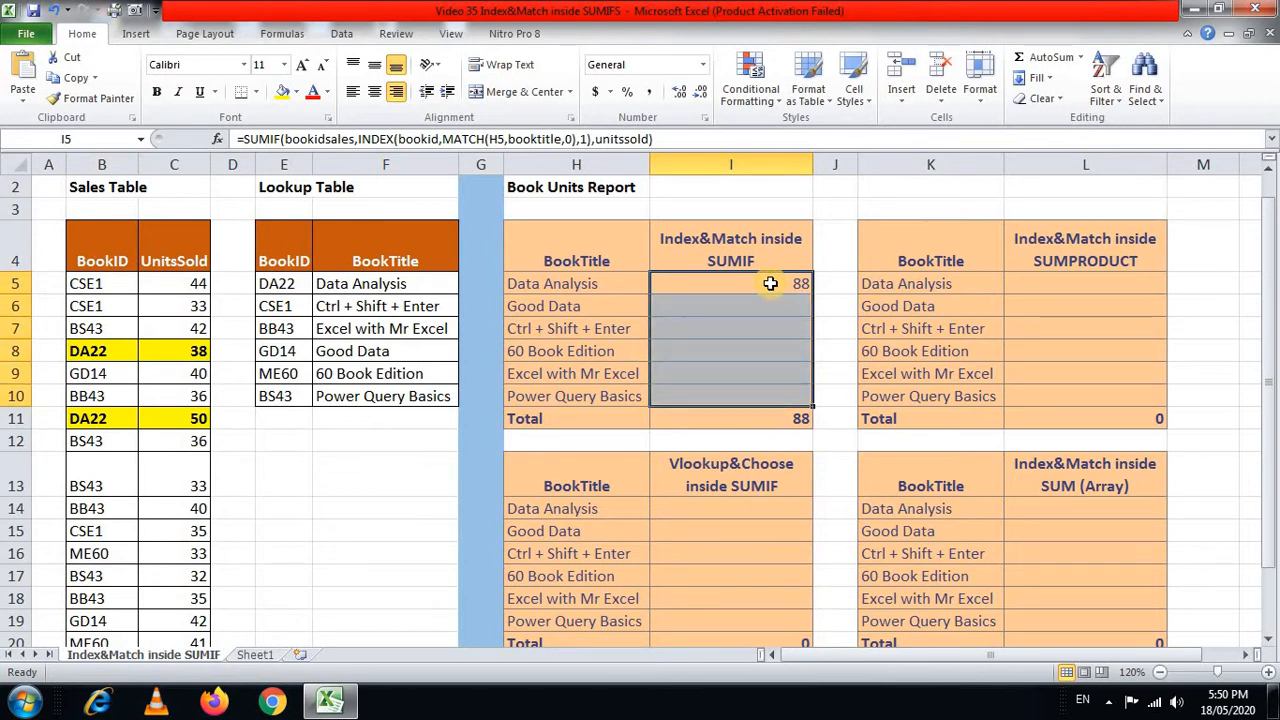
pyautogui.hotkey('ctrl', 'd')
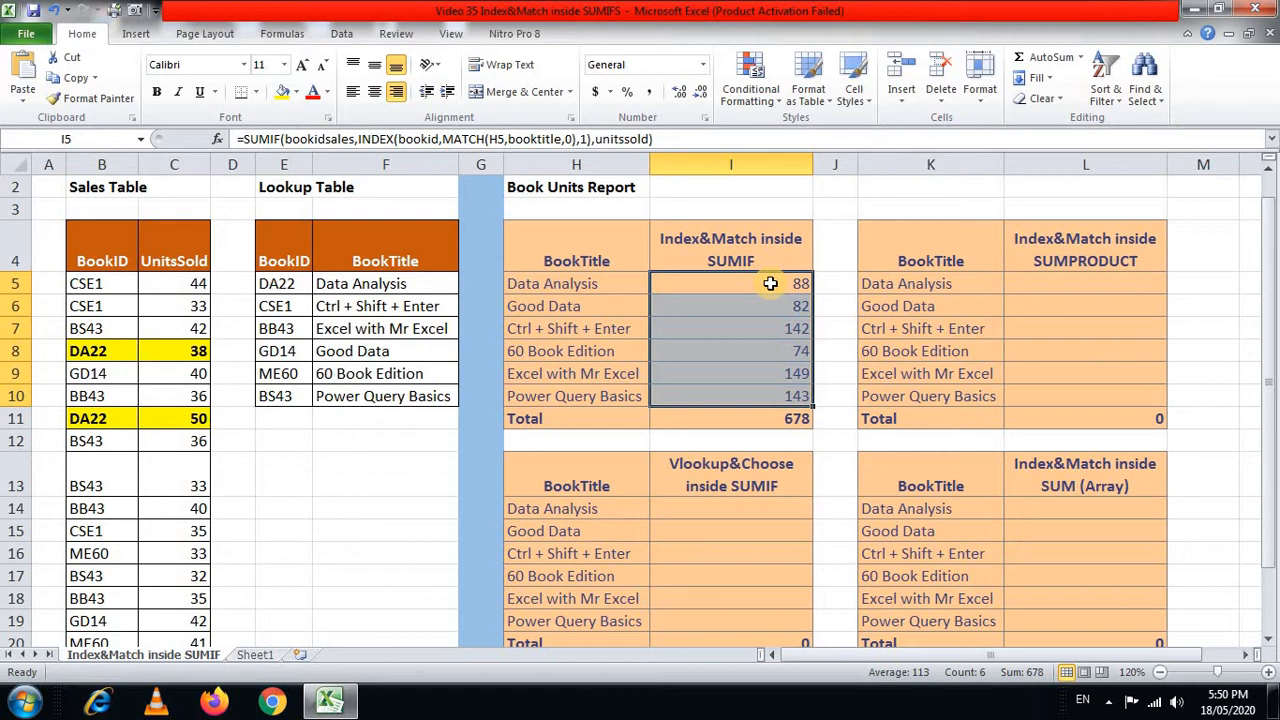
# Review the units per title in the Index&Match inside SUMIF table, ending at cell I14 of the Vlookup&Choose table
pyautogui.press('Up')
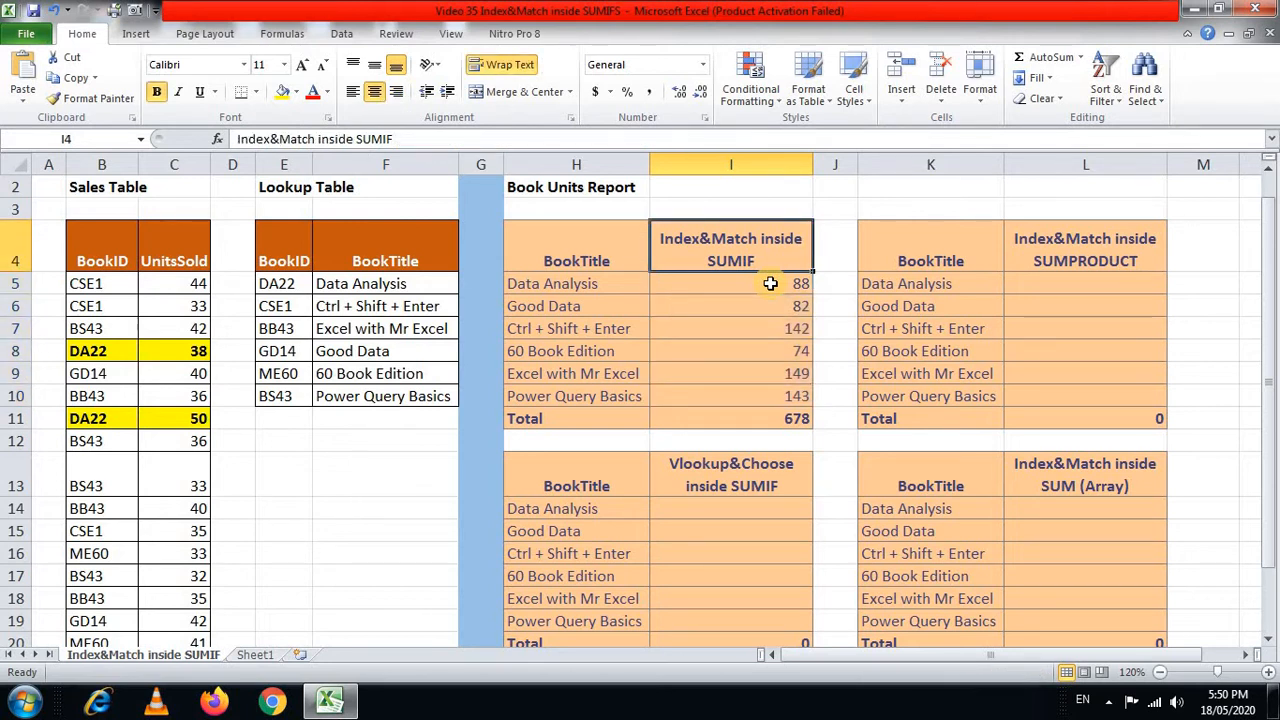
pyautogui.press('Down')
pyautogui.press('Down')
pyautogui.press('Down')
pyautogui.press('Down')
pyautogui.press('Down')
pyautogui.press('Down')
pyautogui.press('Down')
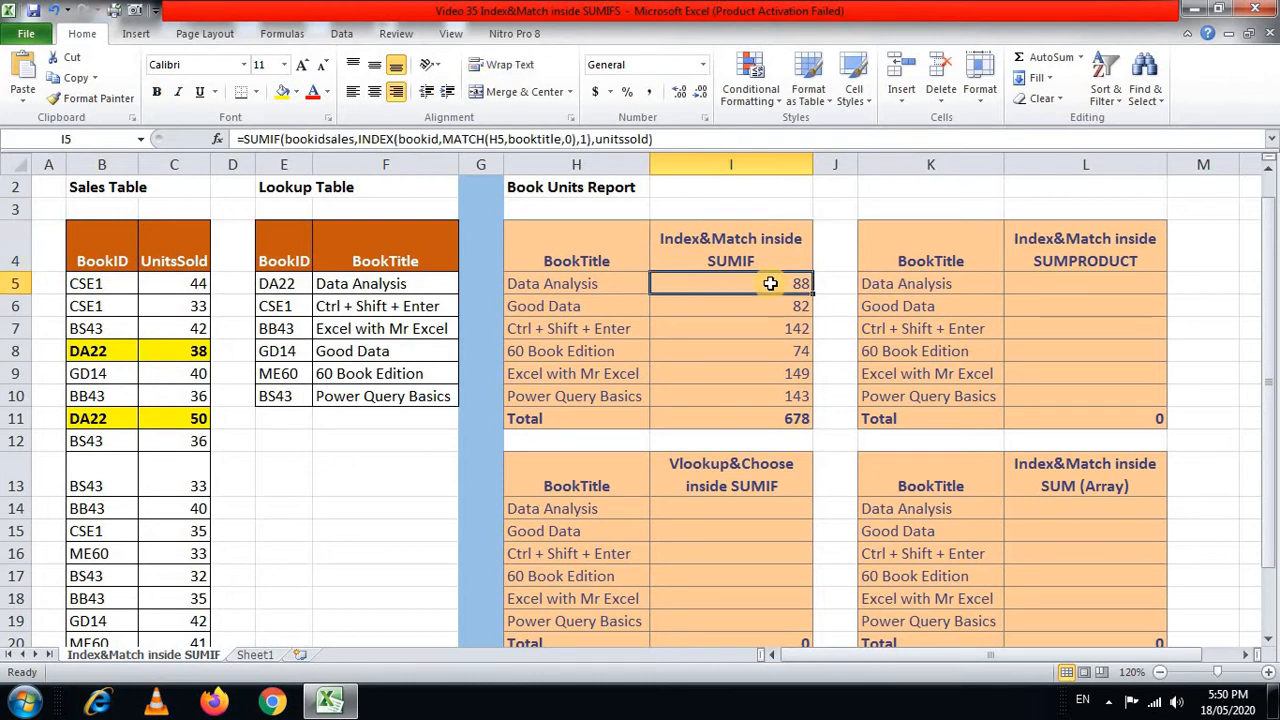
pyautogui.press('Down')
pyautogui.press('Down')
pyautogui.press('Down')
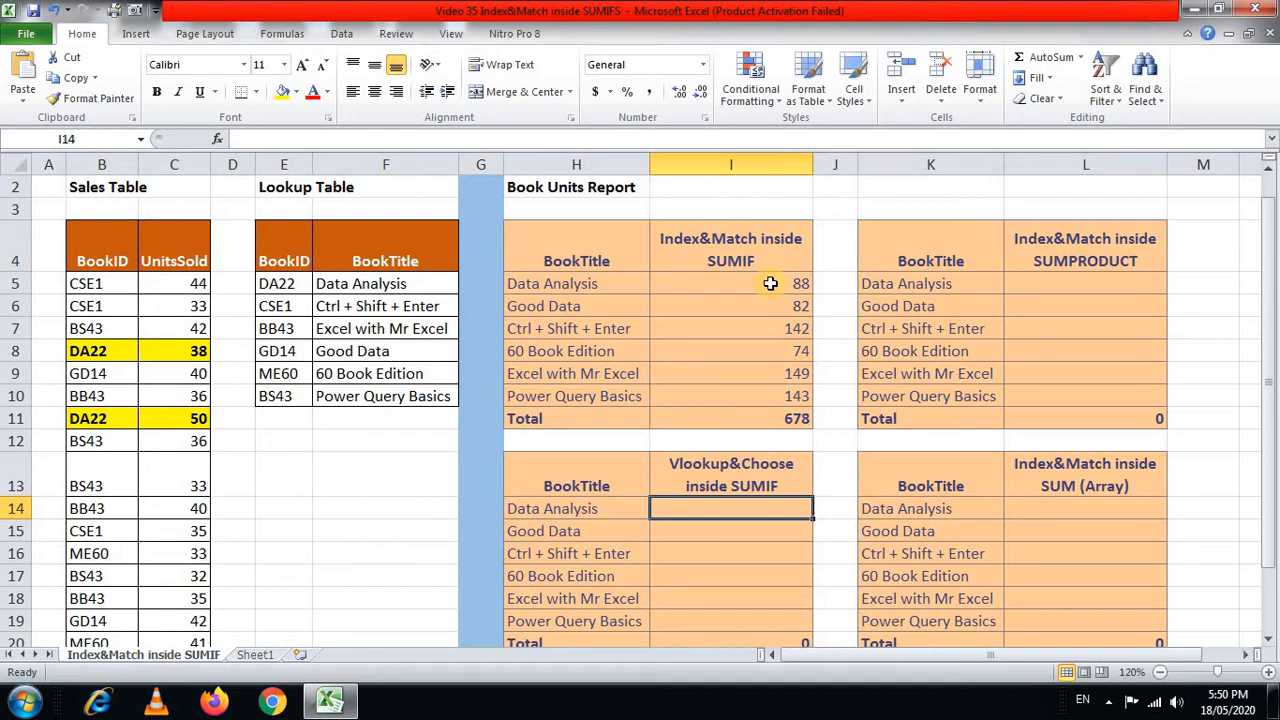
# Compare the title in H14 with the BookTitle and BookID columns of the Lookup Table, examining their order
pyautogui.click(403, 245)
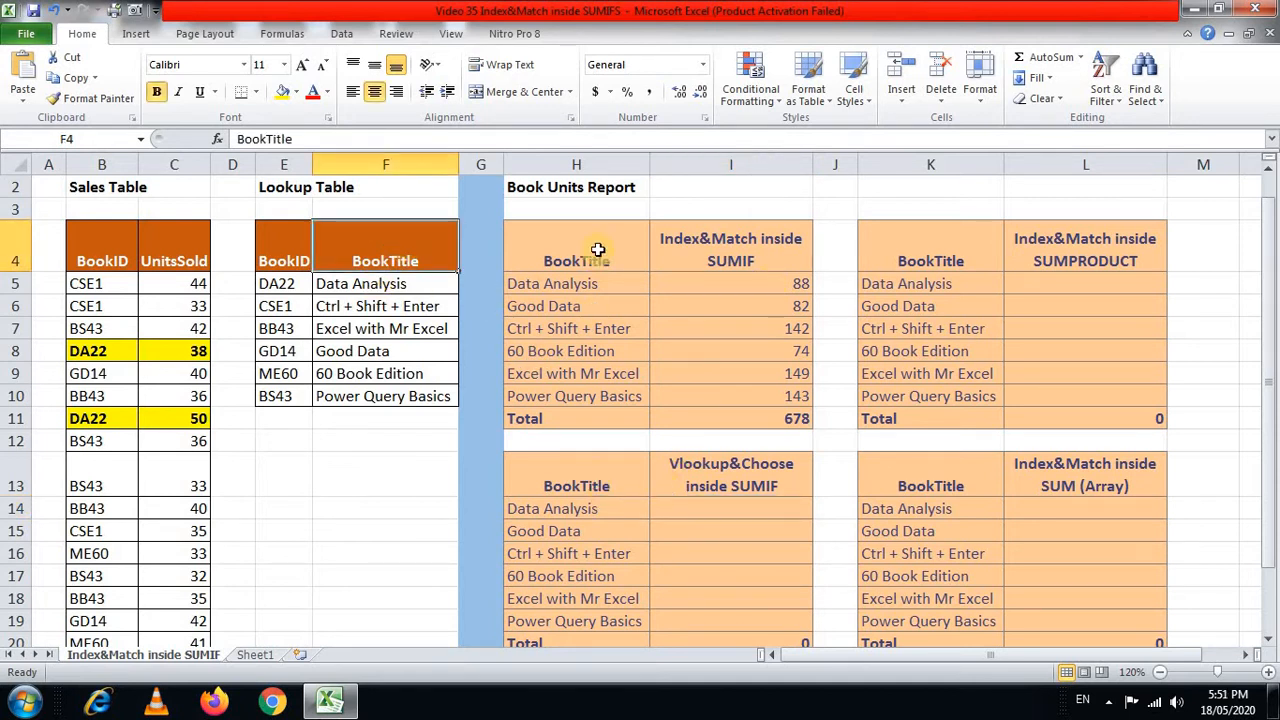
pyautogui.click(576, 514)
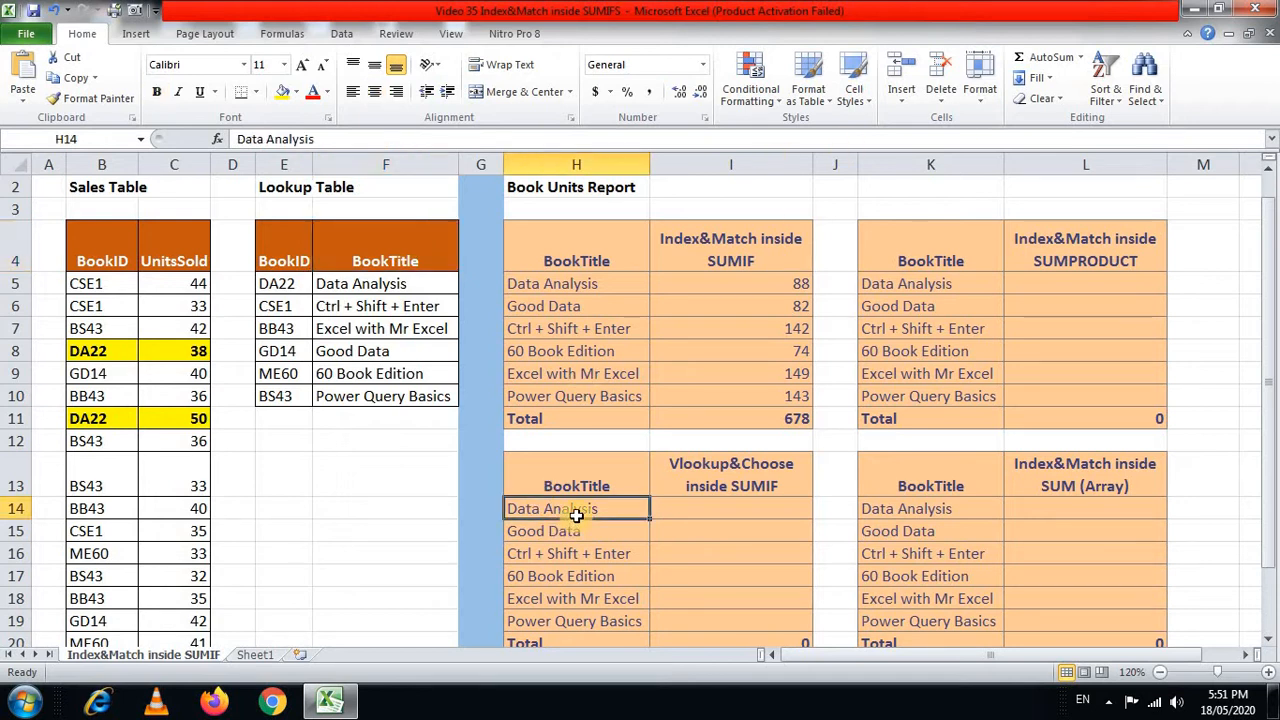
pyautogui.click(380, 284)
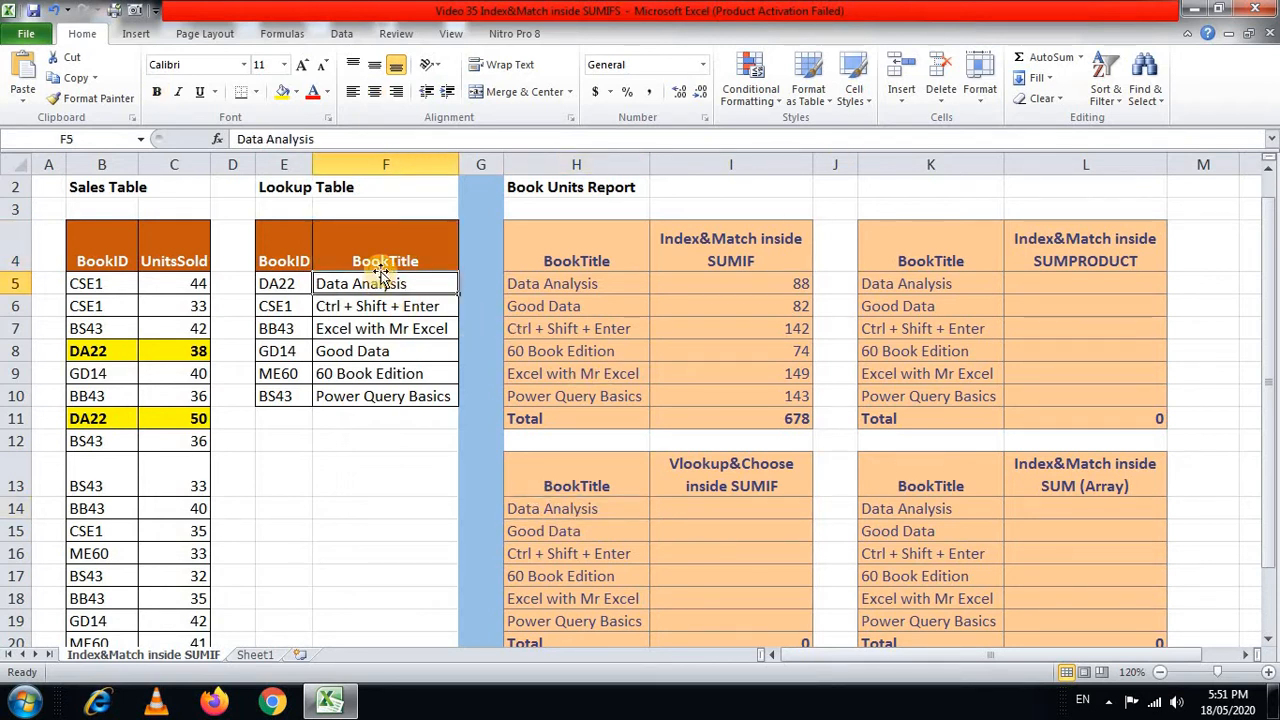
pyautogui.moveTo(378, 263); pyautogui.dragTo(386, 396)
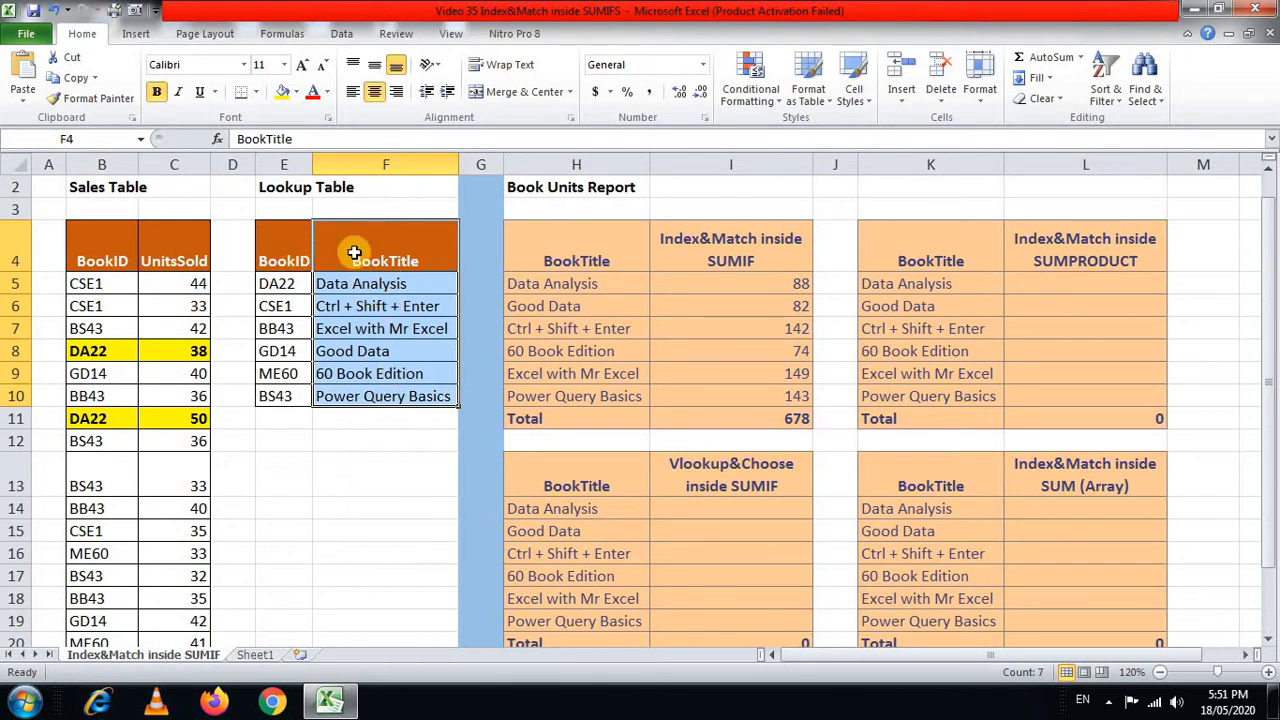
pyautogui.moveTo(286, 234); pyautogui.dragTo(294, 392)
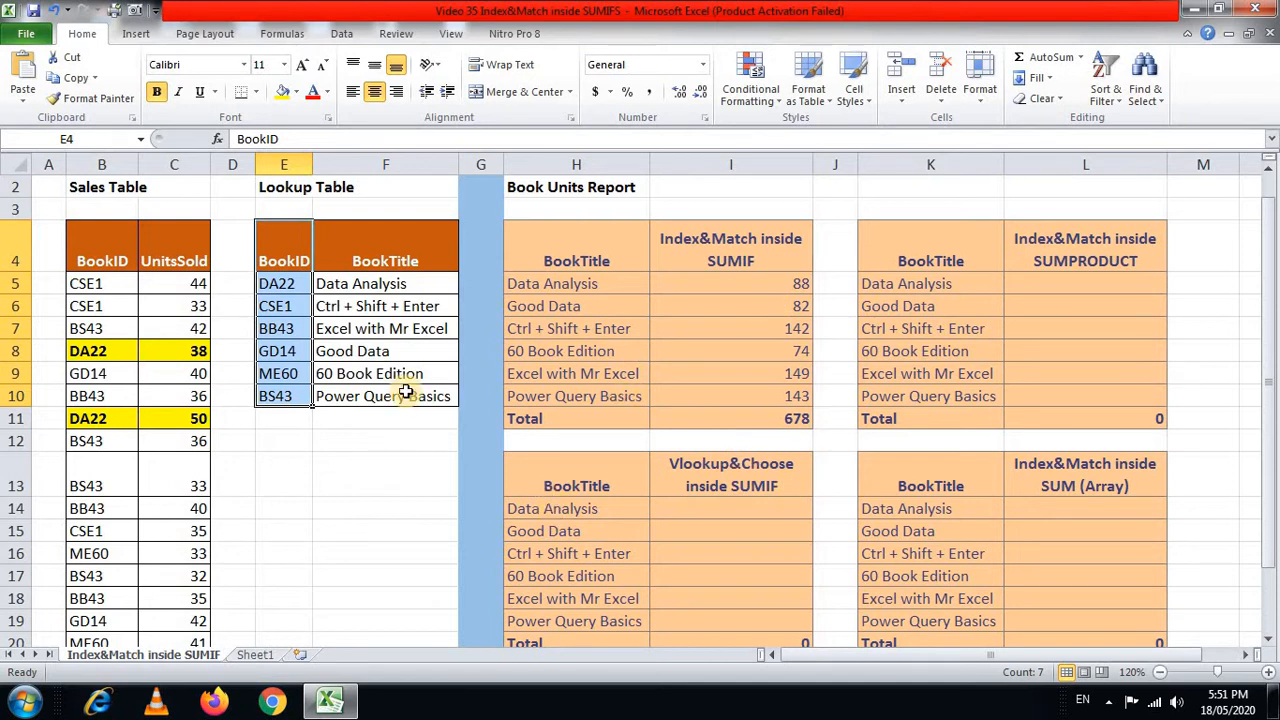
# Start a VLOOKUP formula in cell I14 with H14 as the lookup value
pyautogui.click(706, 520)
pyautogui.write('=vl')
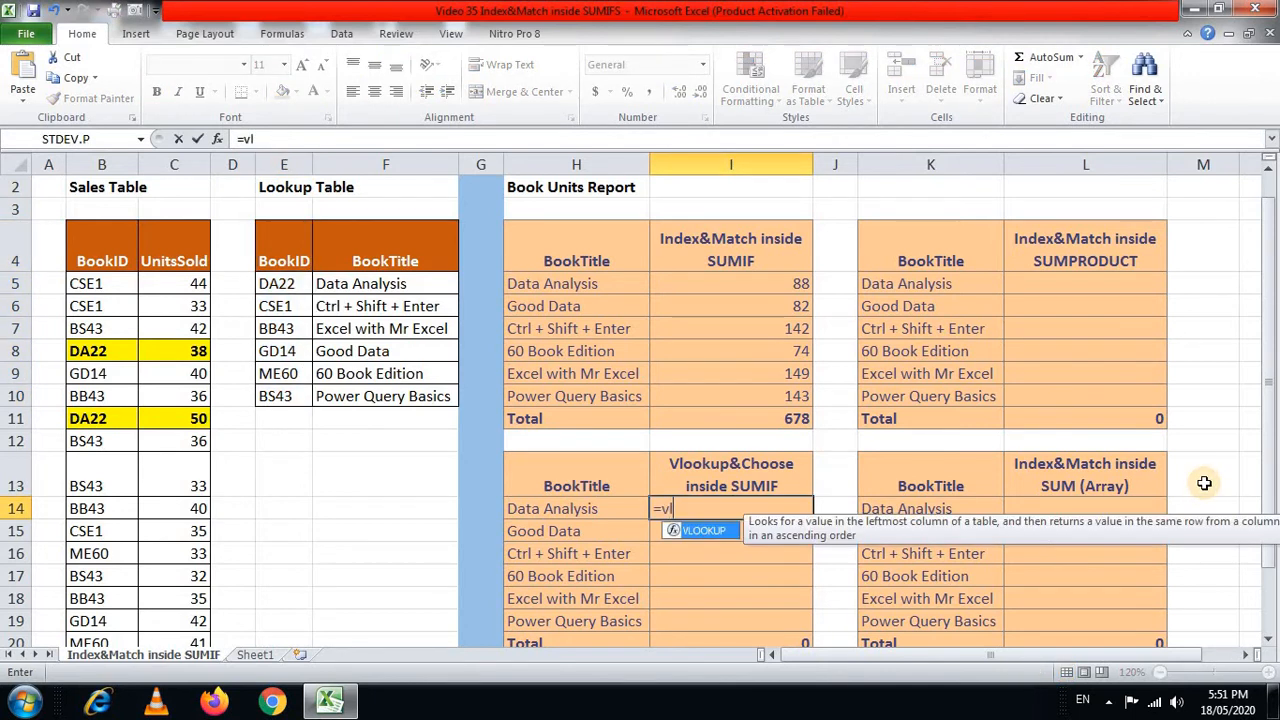
pyautogui.press('Tab')
pyautogui.press('Left')
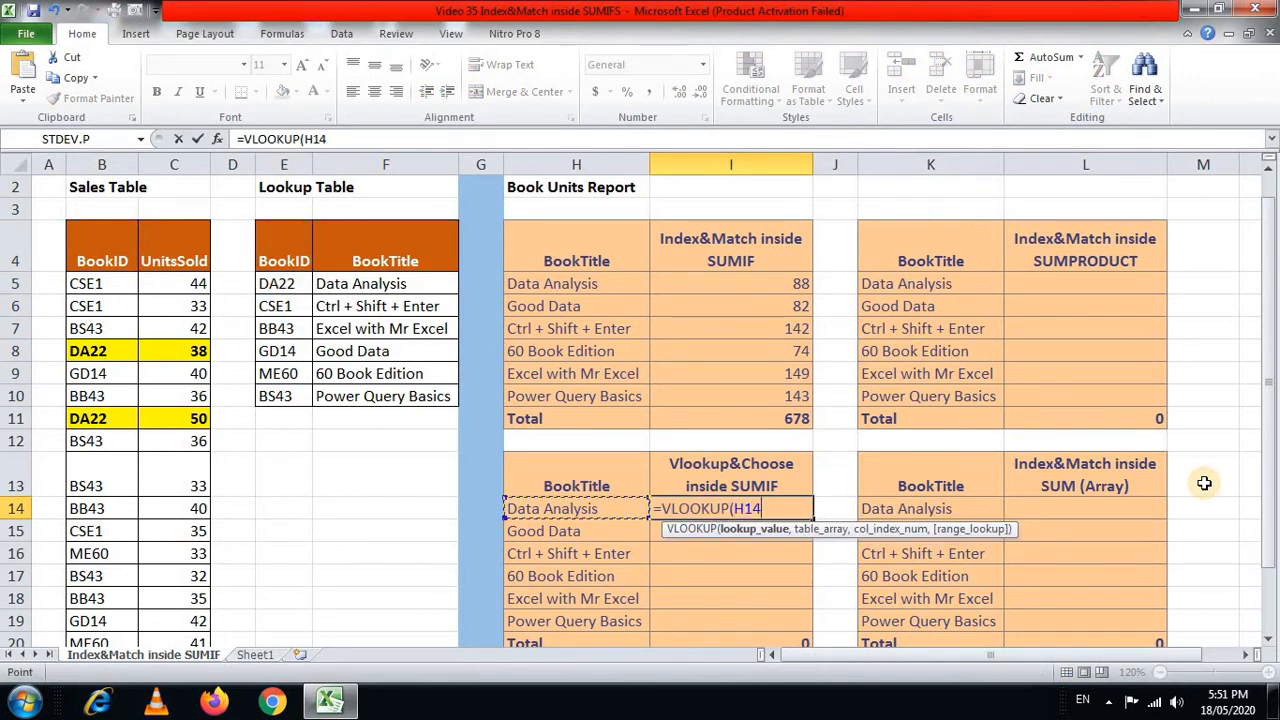
pyautogui.write(',')
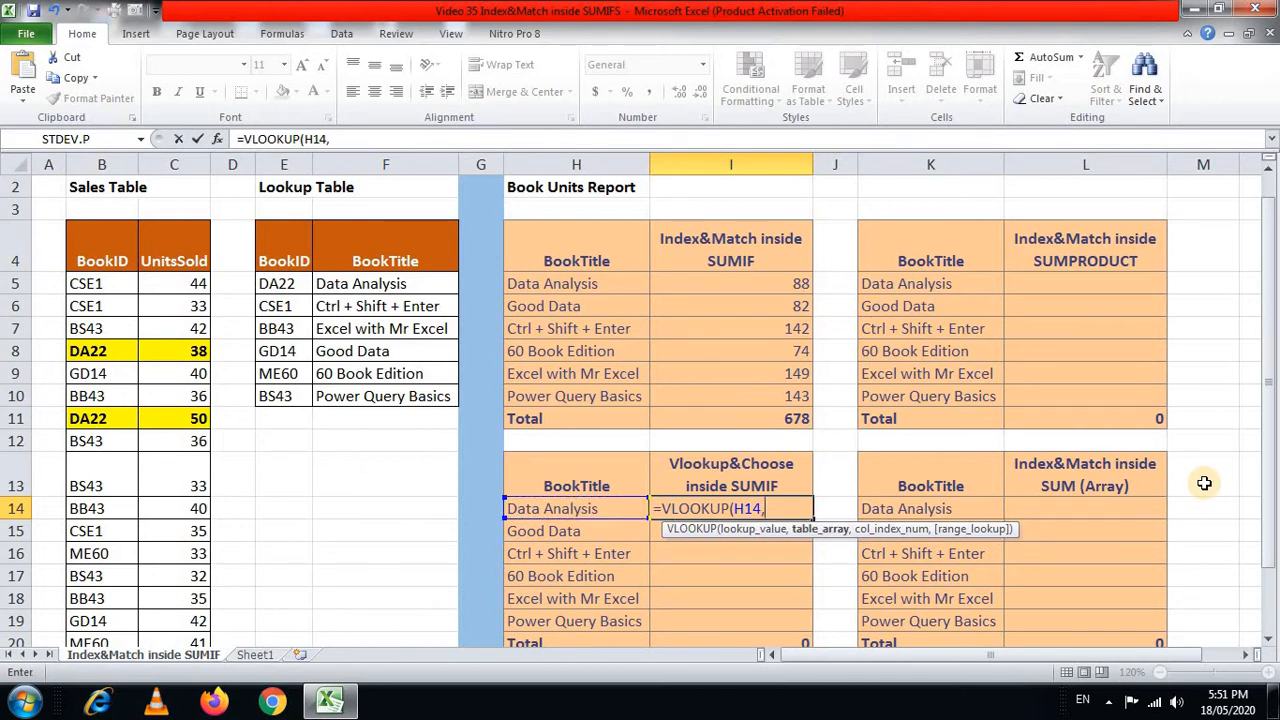
# Nest a CHOOSE function with index number {1,2} as the table array of the VLOOKUP in I14
pyautogui.write('ch')
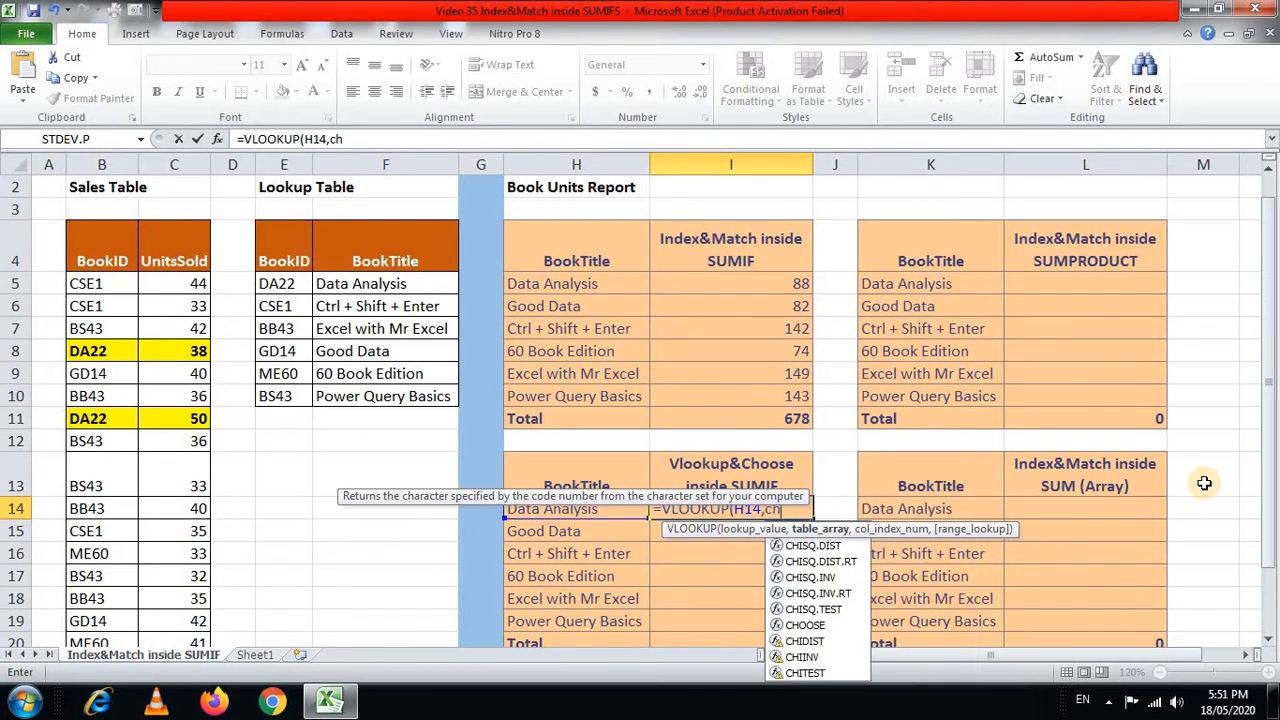
pyautogui.write('oo')
pyautogui.press('Tab')
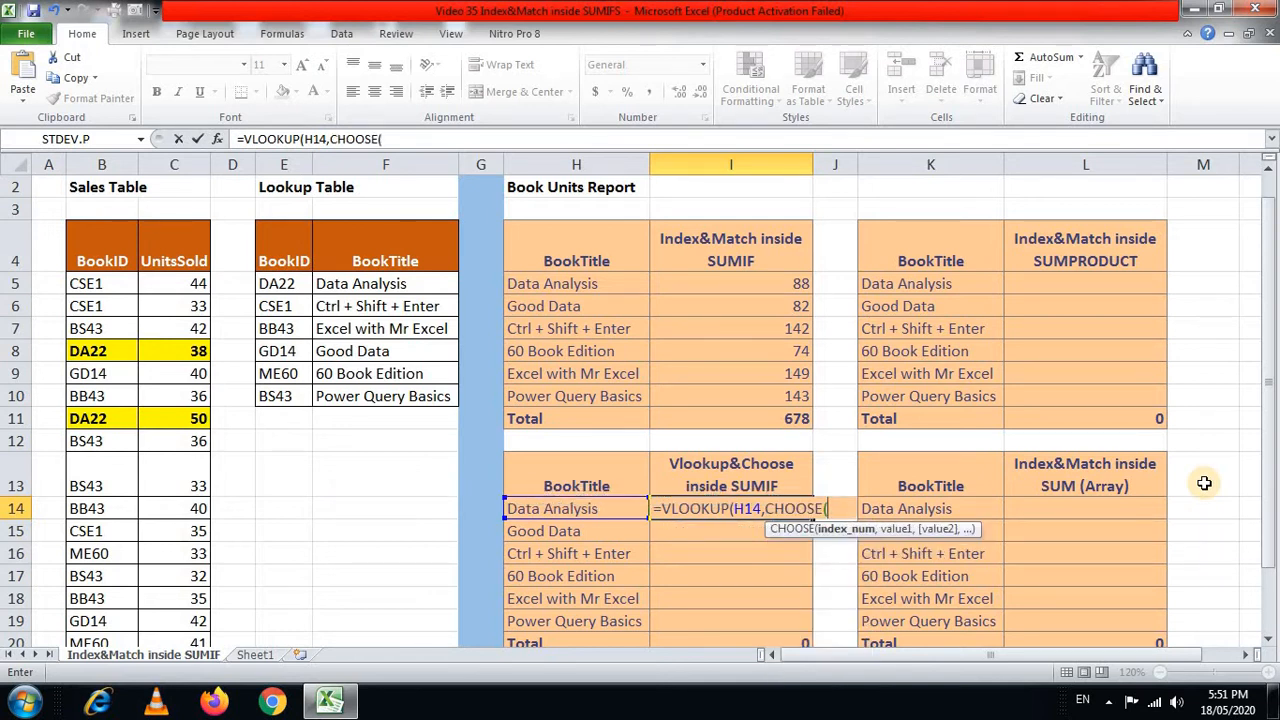
pyautogui.write('{1,2}')
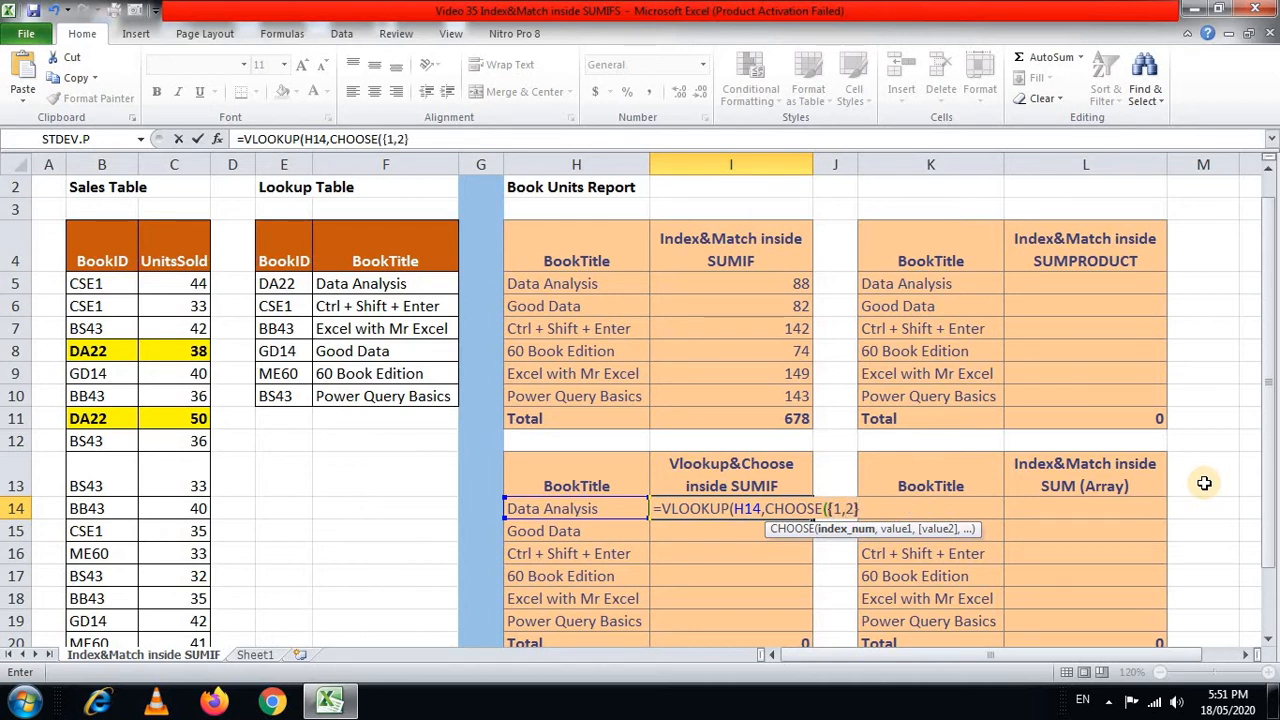
pyautogui.write(',')
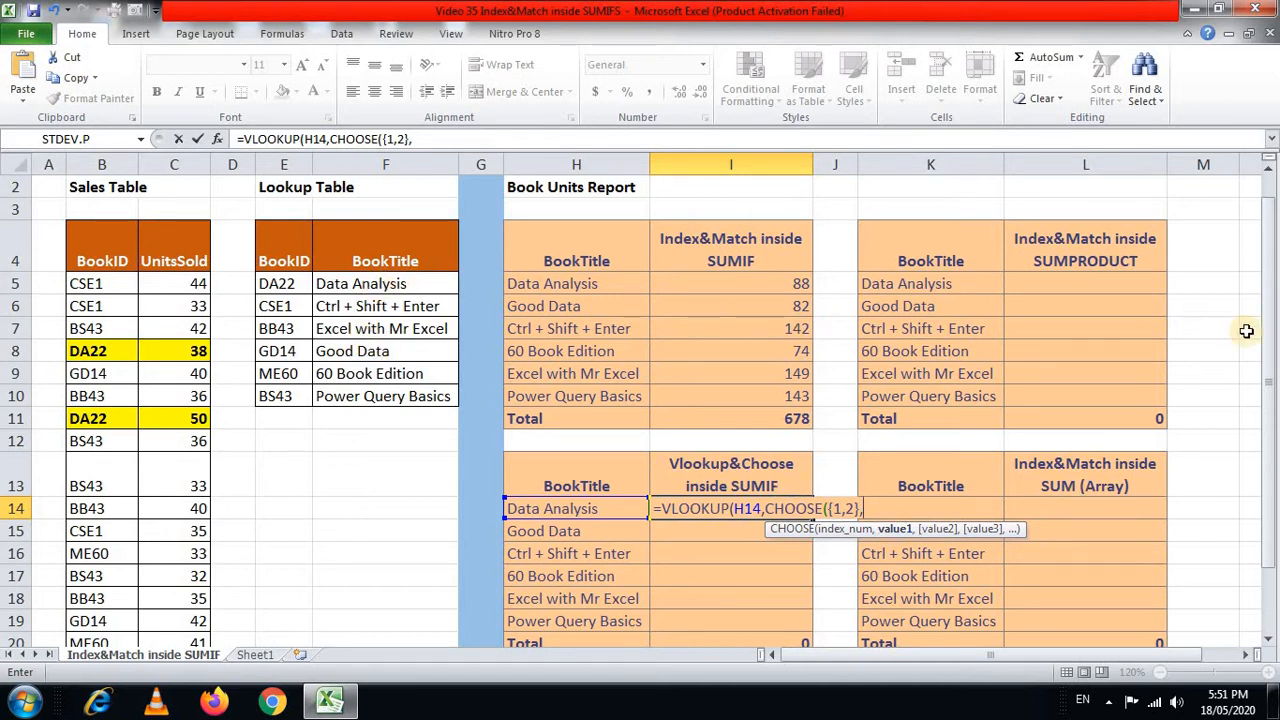
# Supply the named range booktitle as the first value of the CHOOSE function in I14
pyautogui.write('book')
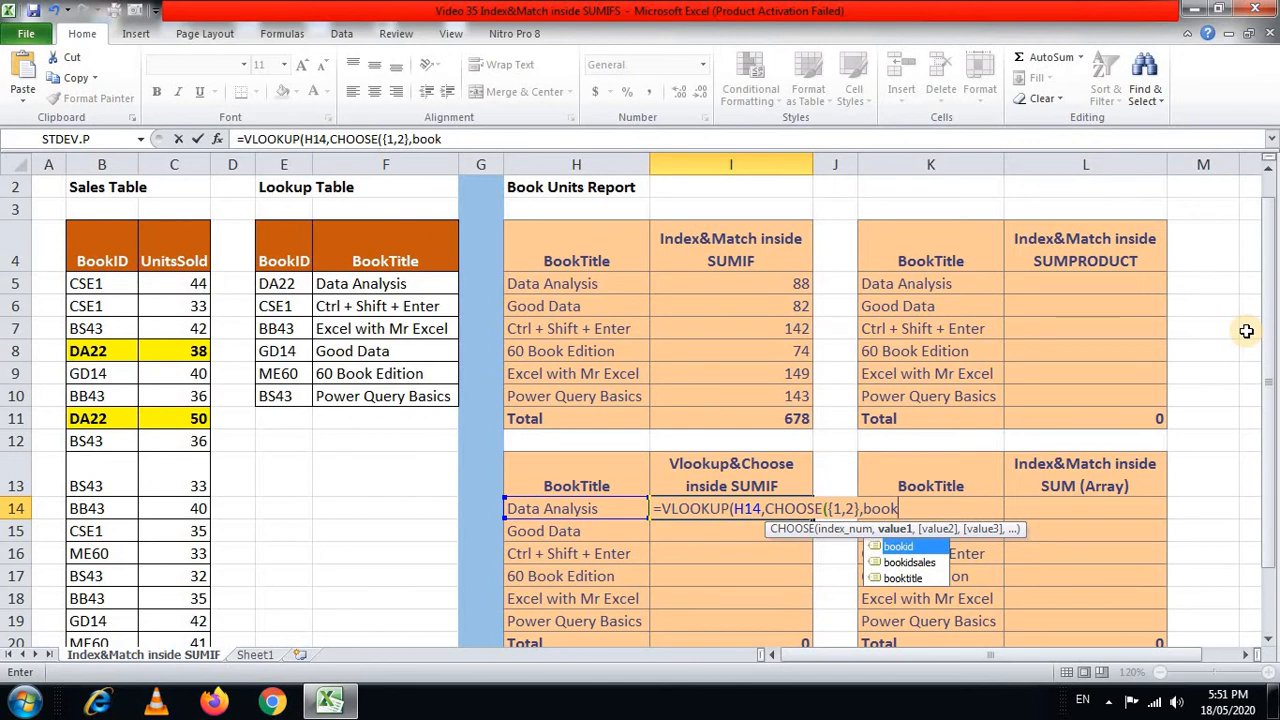
pyautogui.press('Down')
pyautogui.press('Down')
pyautogui.press('Tab')
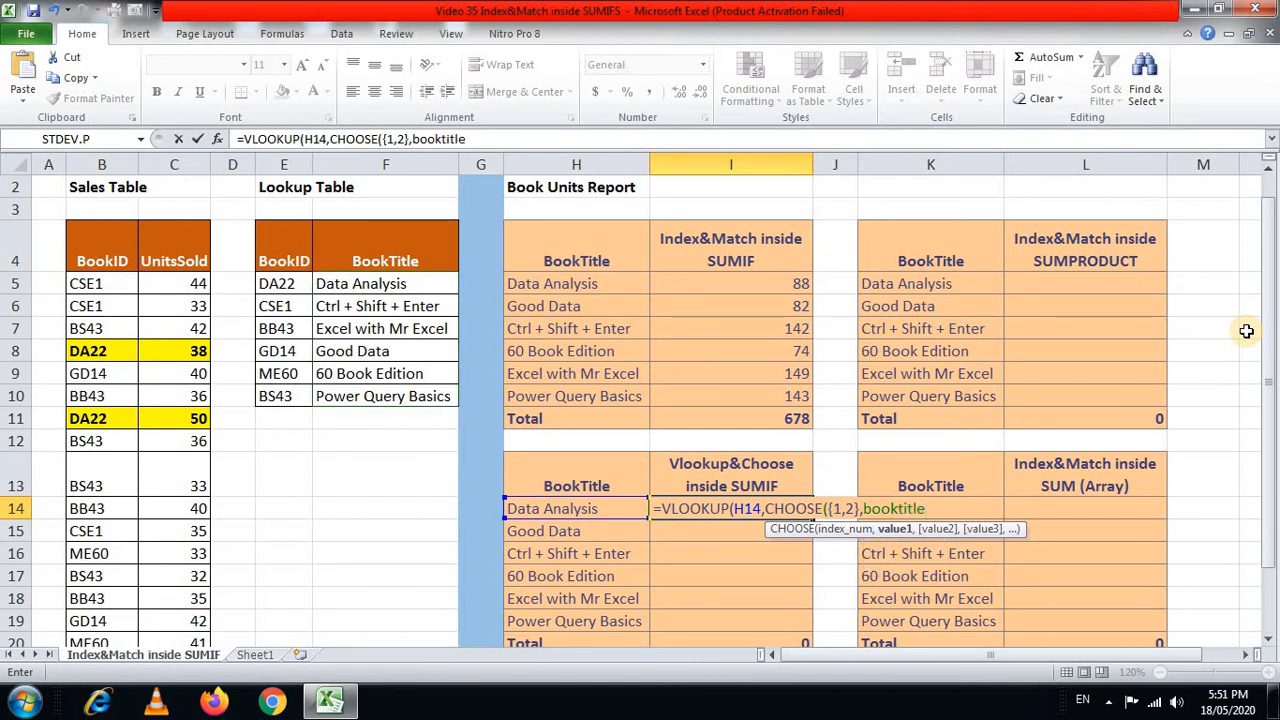
# Add the named range bookid as the second value of the CHOOSE function in I14 and close that function
pyautogui.write(',')
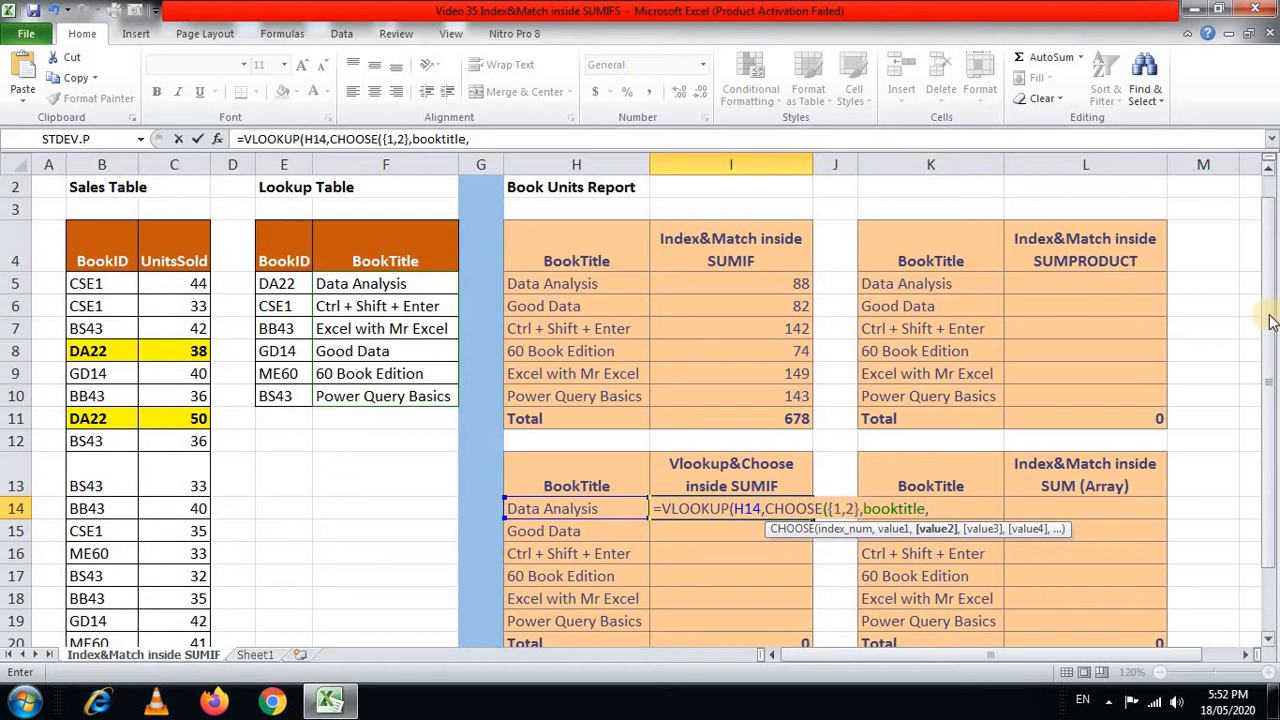
pyautogui.write('book')
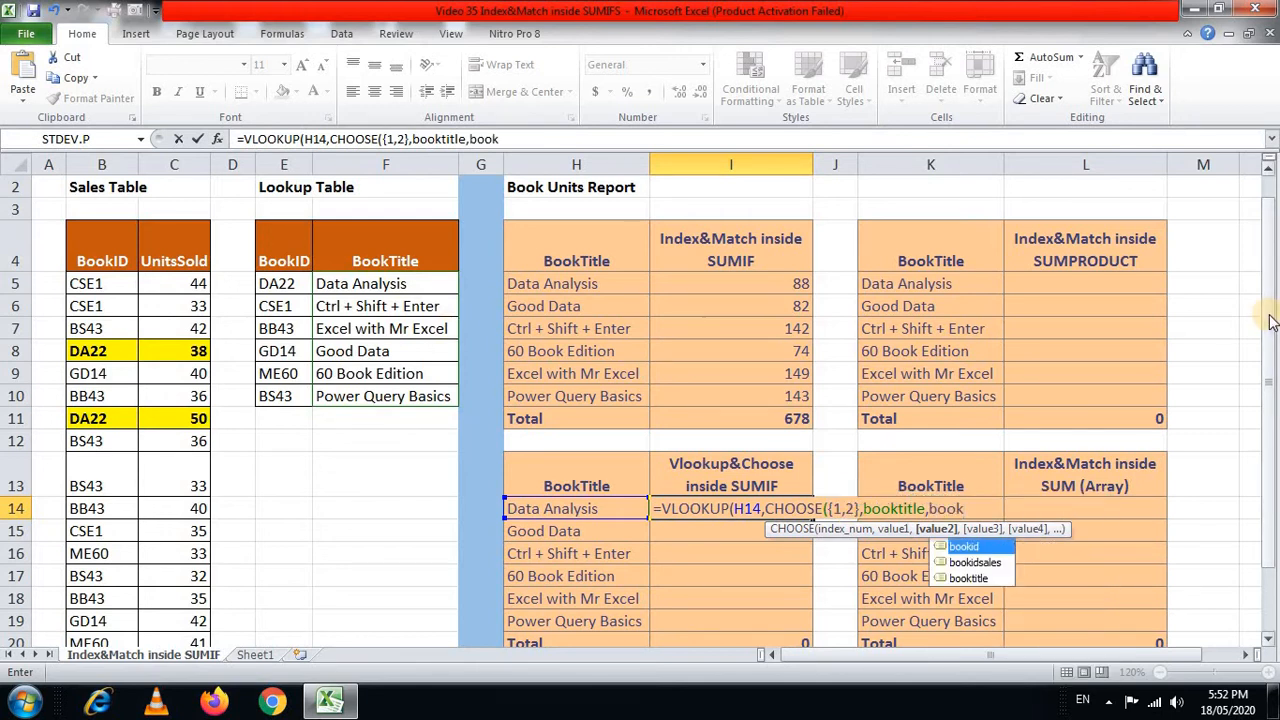
pyautogui.press('Tab')
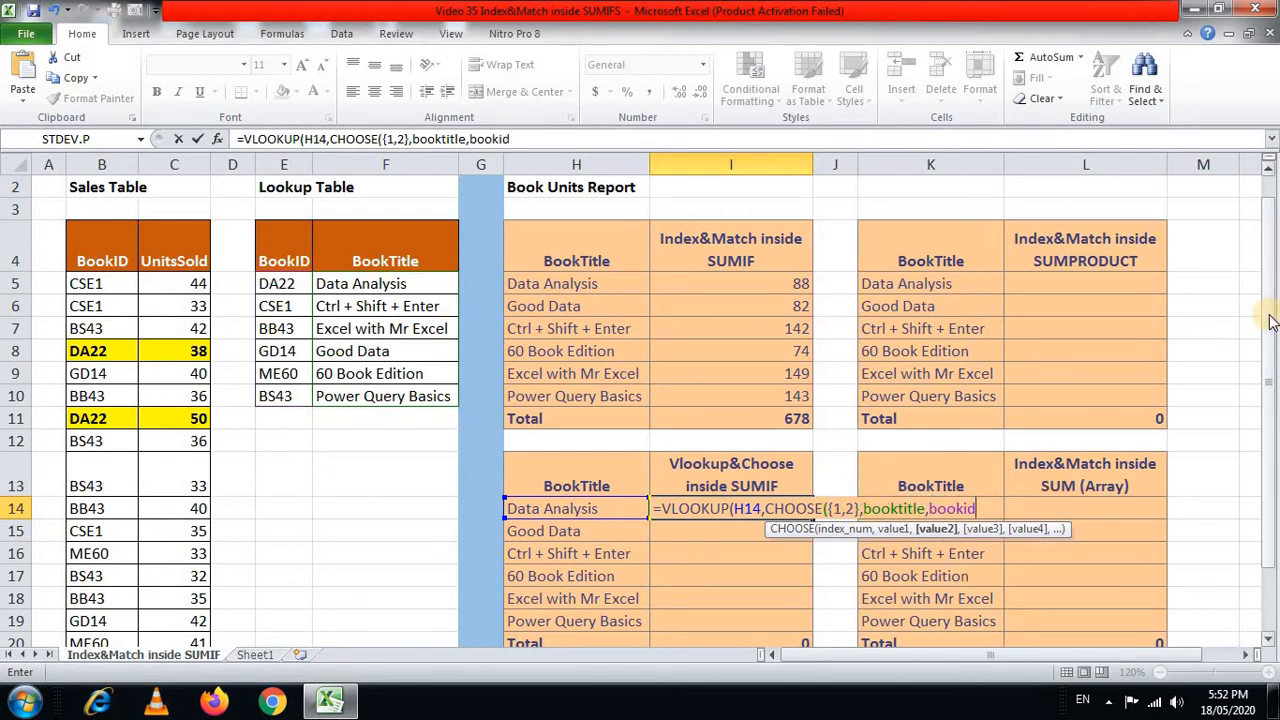
pyautogui.write(')')
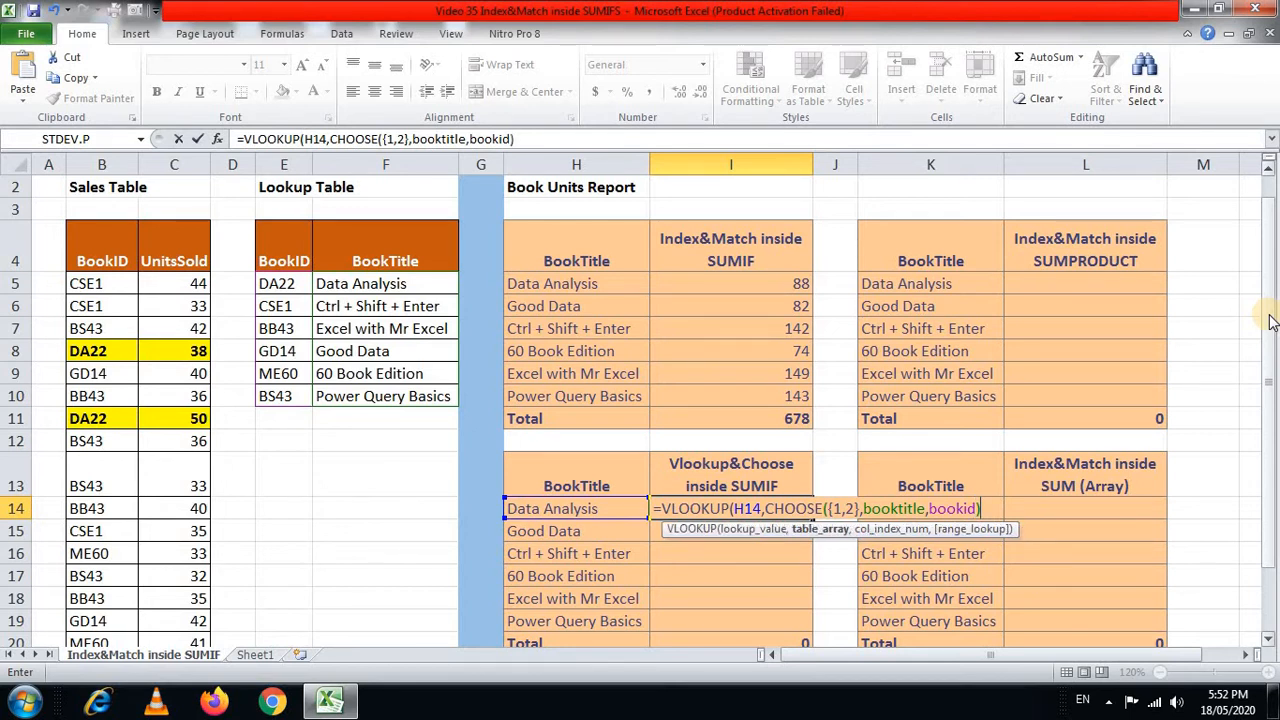
# Complete the VLOOKUP in I14 with column index 2 and exact match 0, and commit the formula
pyautogui.write(',')
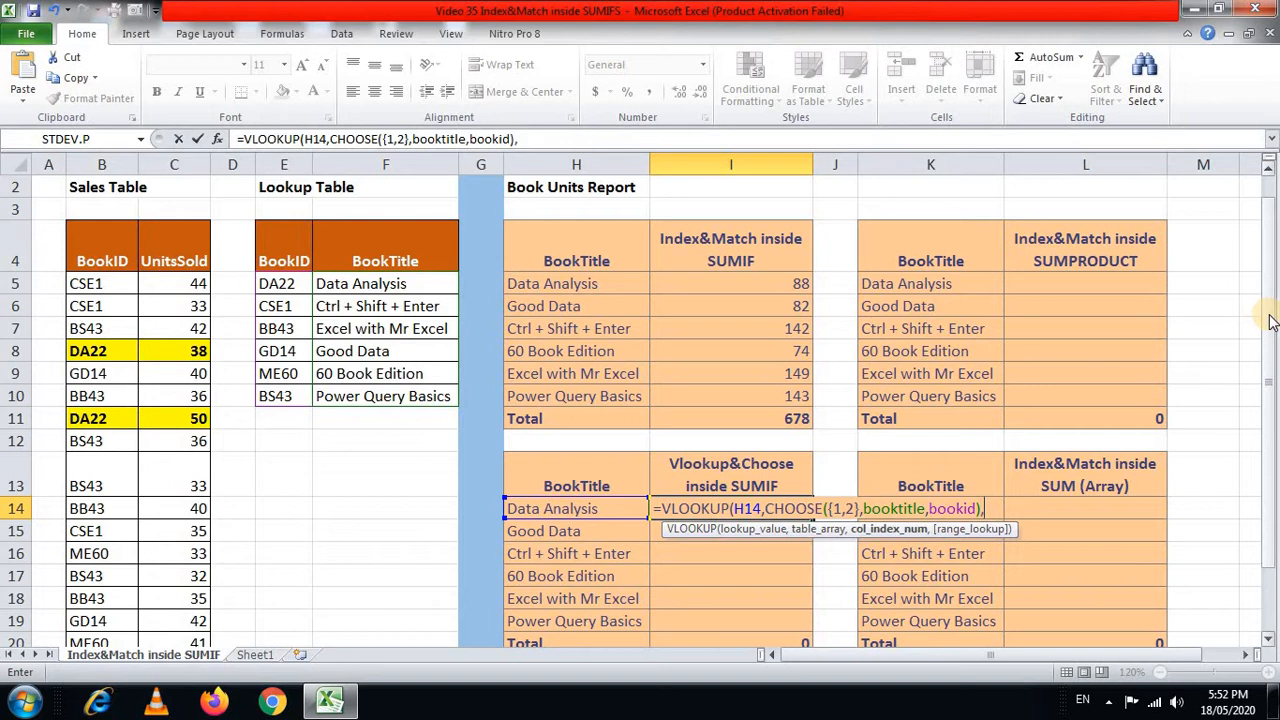
pyautogui.write('2')
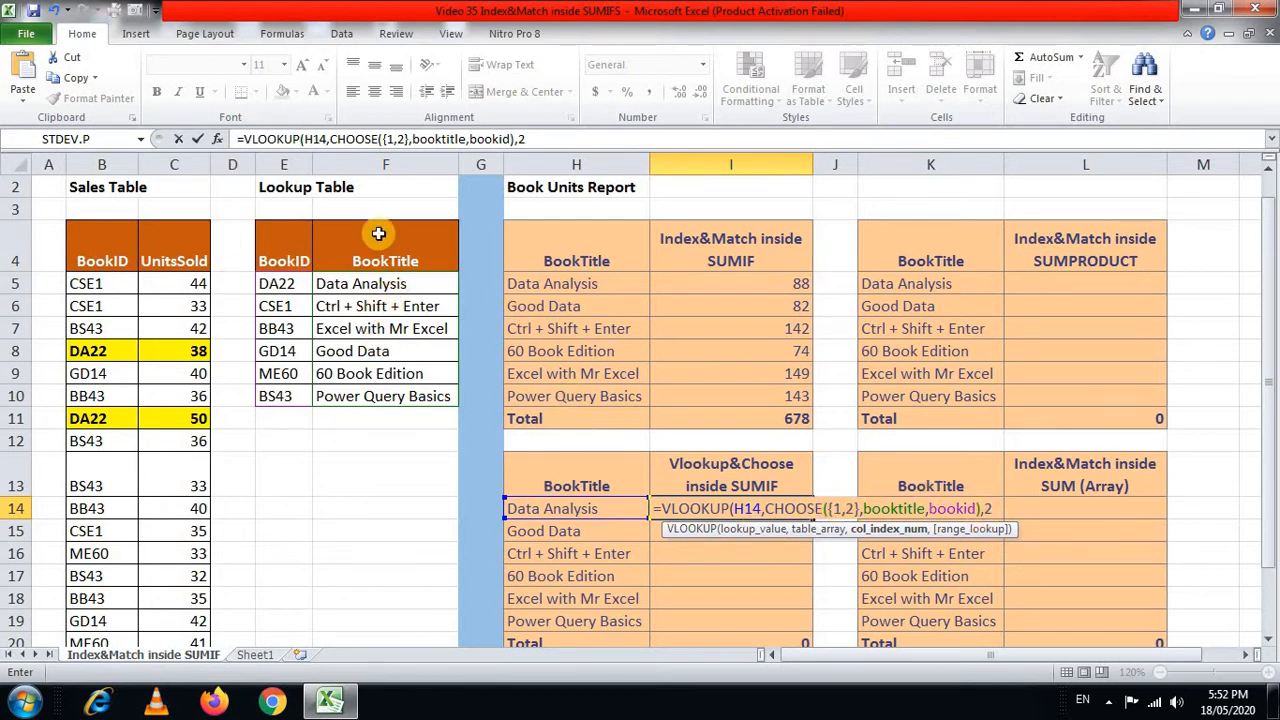
pyautogui.write(',0)')
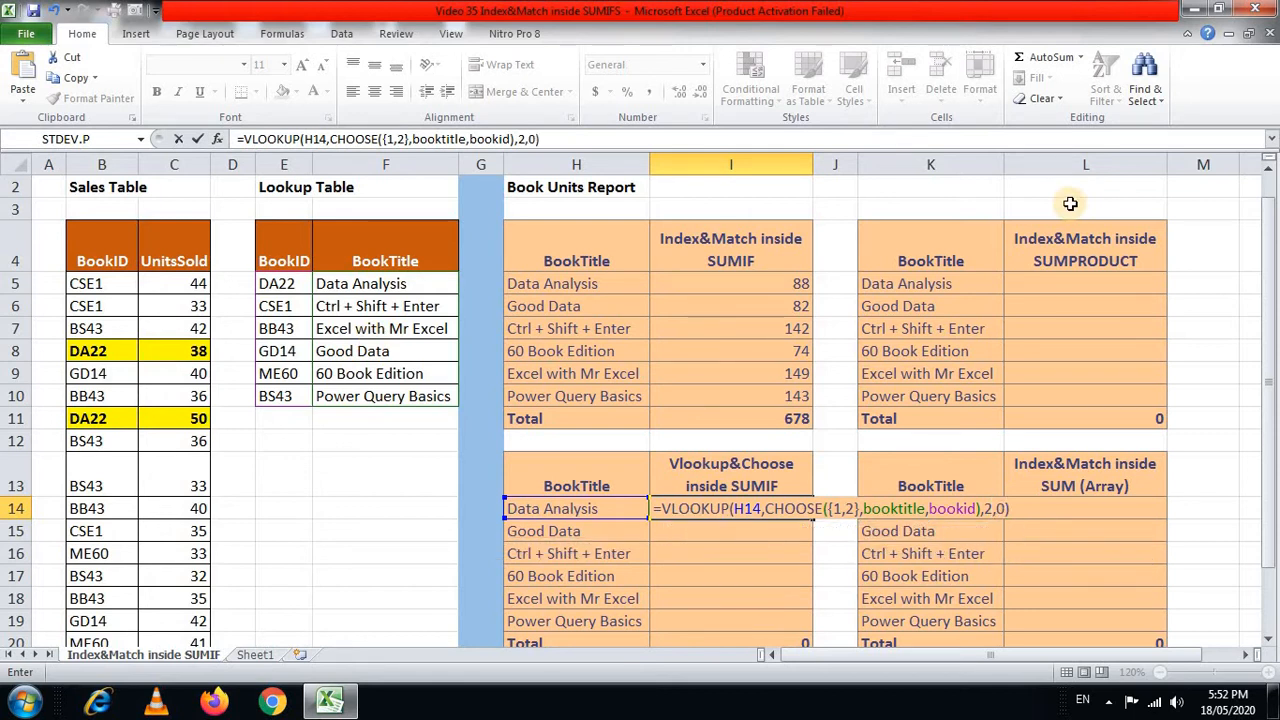
pyautogui.hotkey('ctrl', 'Return')
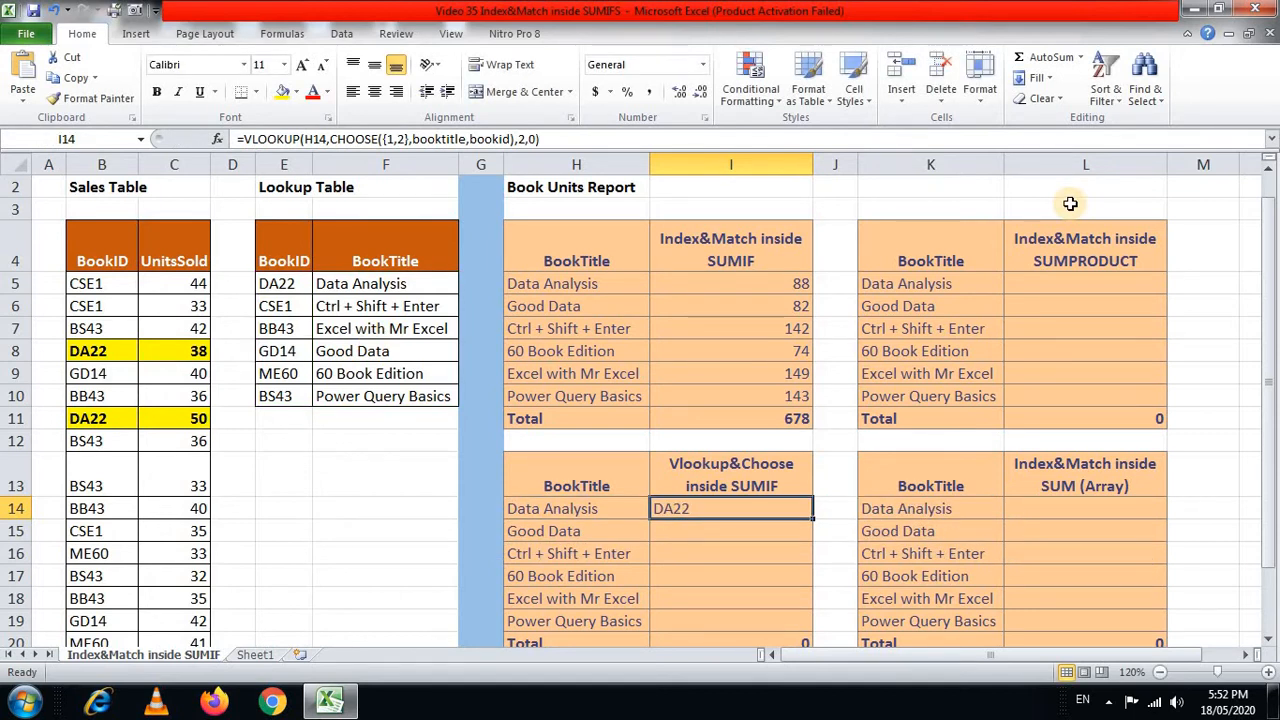
# Wrap the VLOOKUP formula in I14 in a SUMIF function
pyautogui.press('F2')
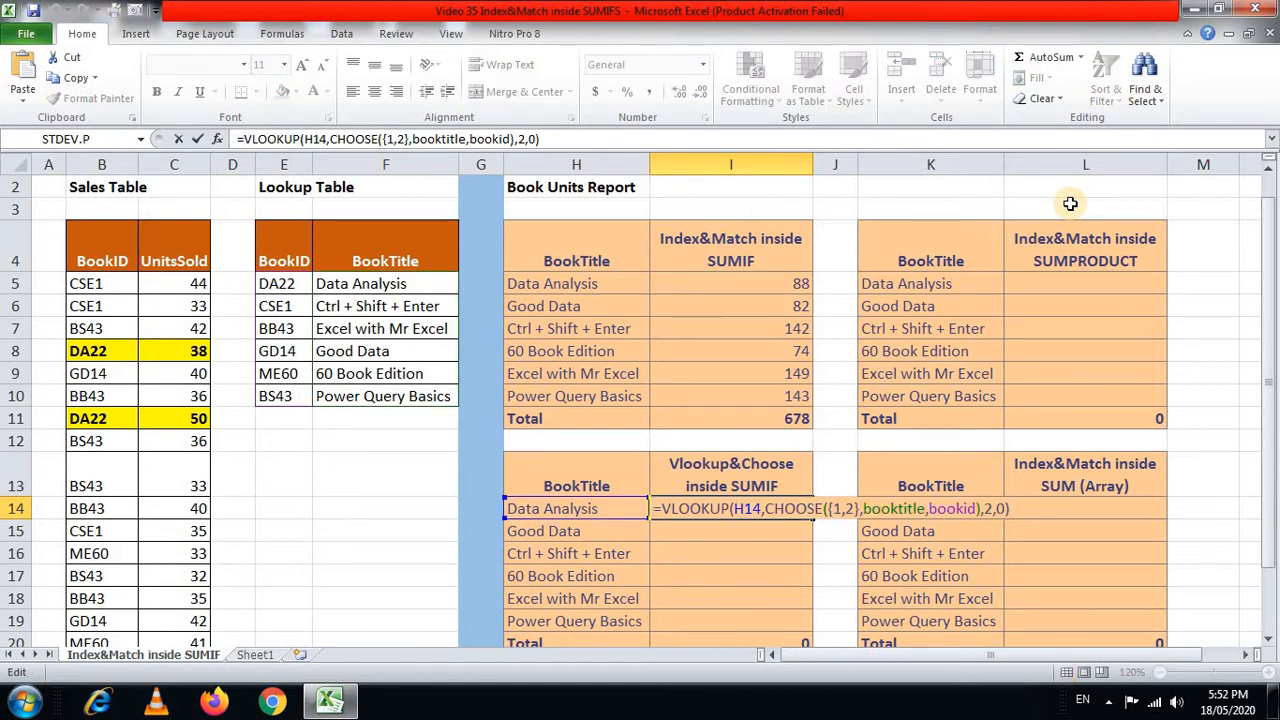
pyautogui.write('sumif')
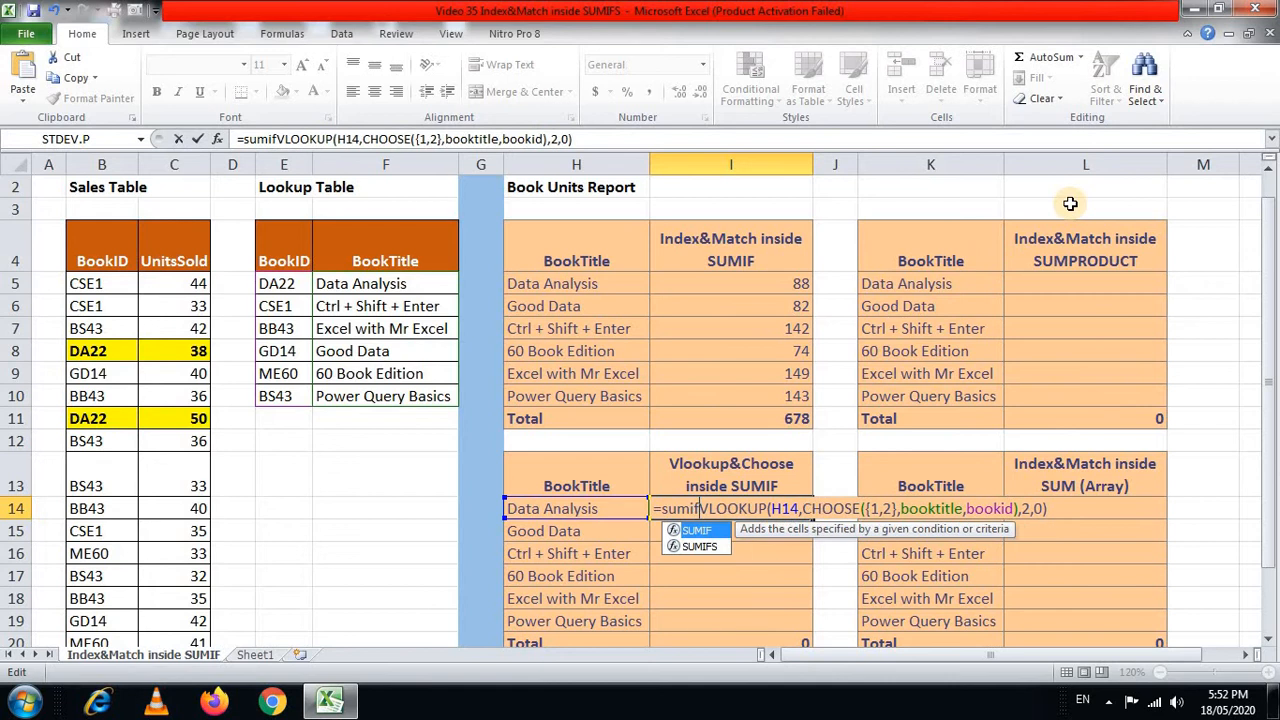
pyautogui.press('Tab')
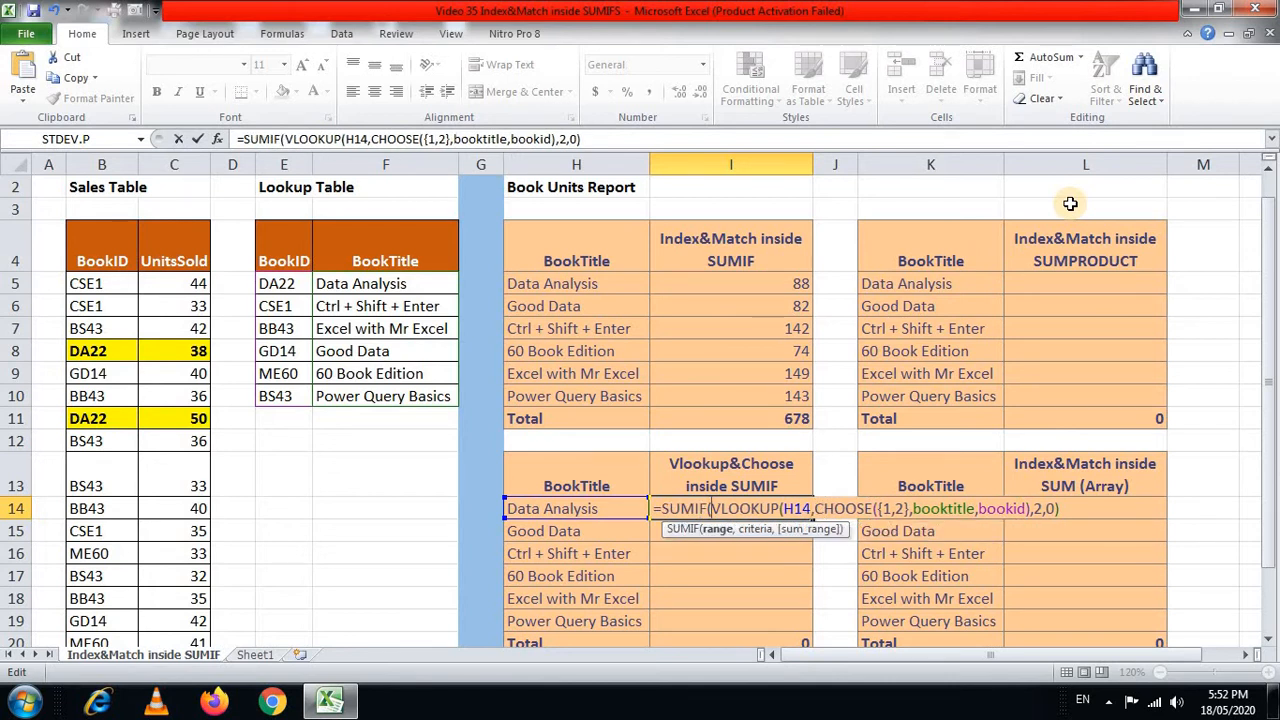
# Supply the named range bookidsales as the SUMIF range in I14, ahead of the VLOOKUP criteria
pyautogui.press('F5')
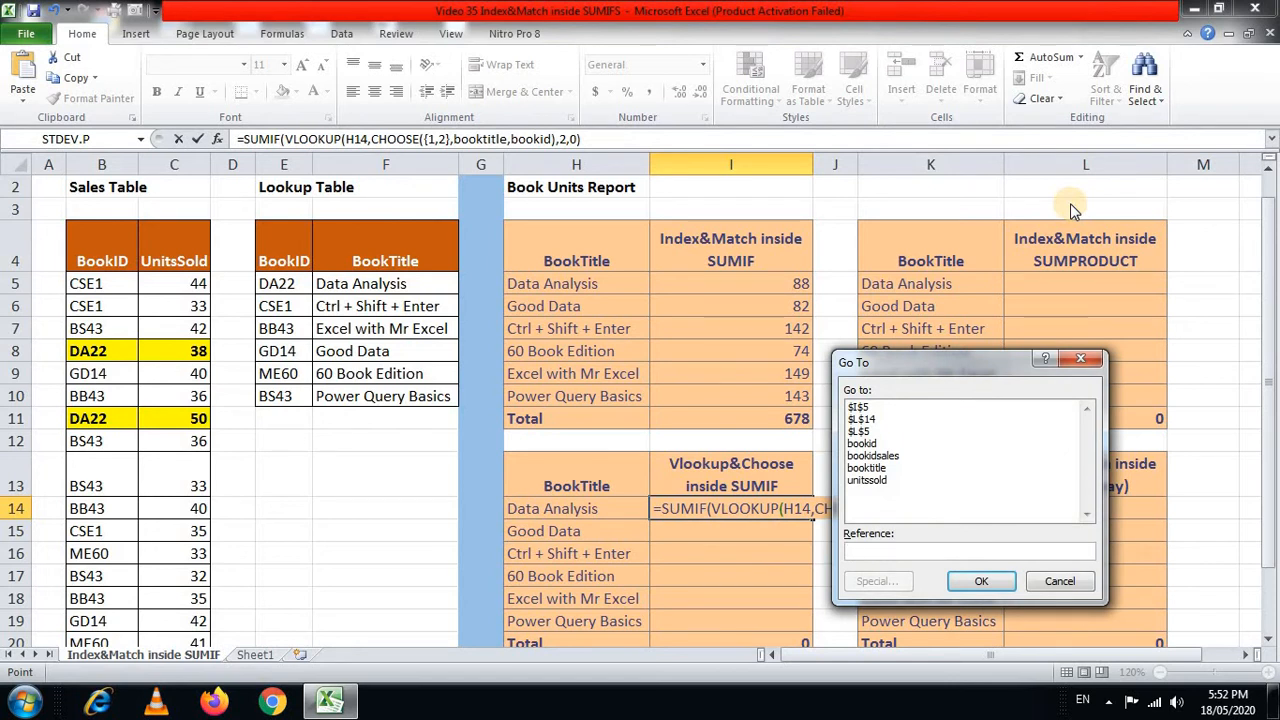
pyautogui.press('Tab')
pyautogui.press('Tab')
pyautogui.press('Tab')
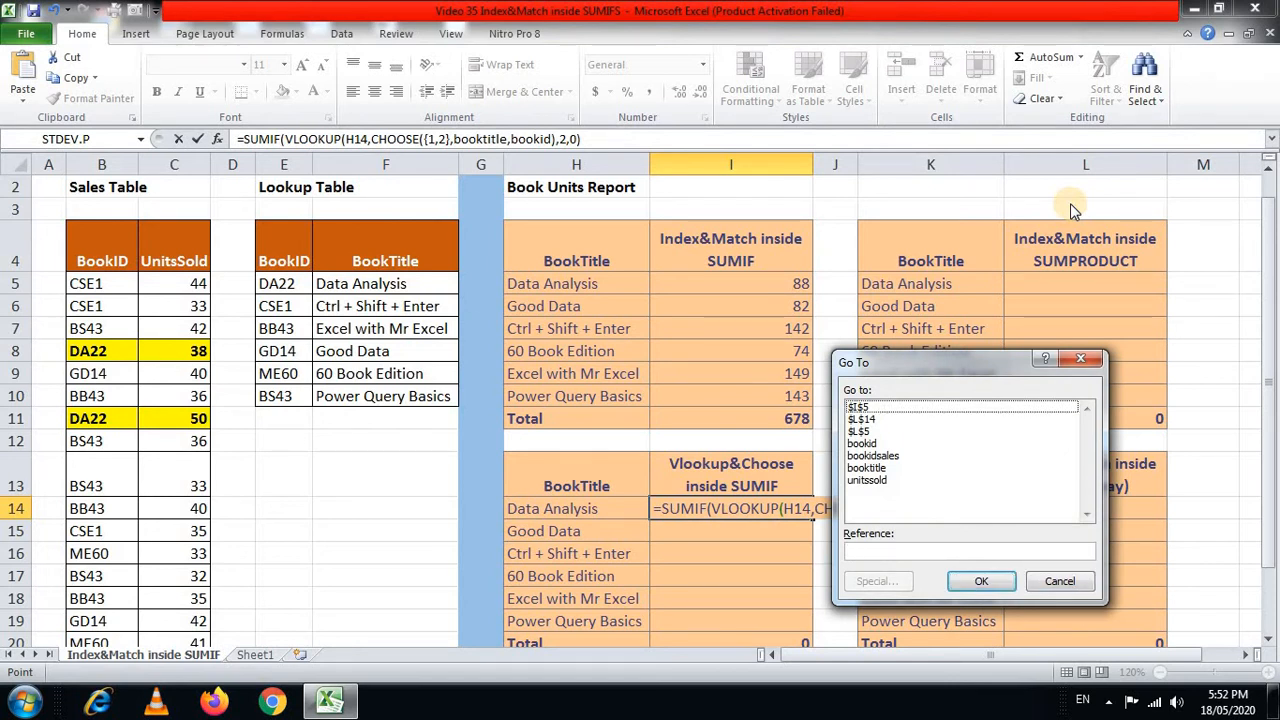
pyautogui.press('Down')
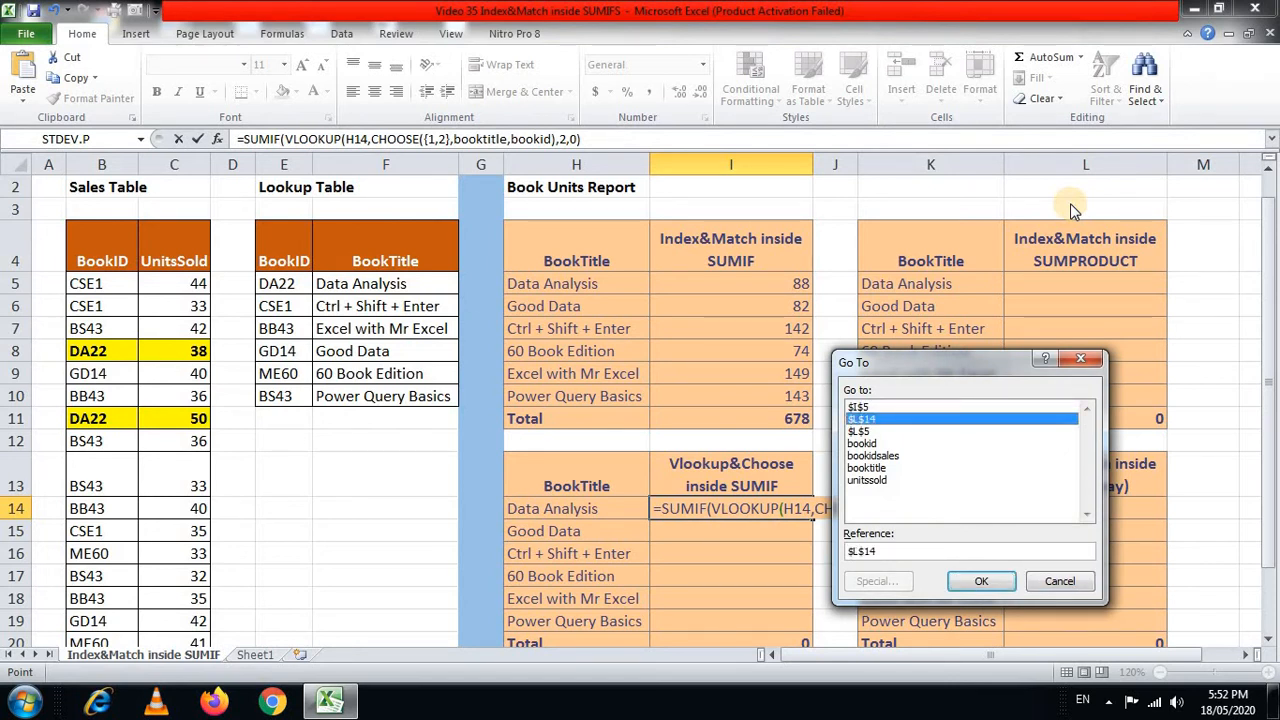
pyautogui.press('Down')
pyautogui.press('Down')
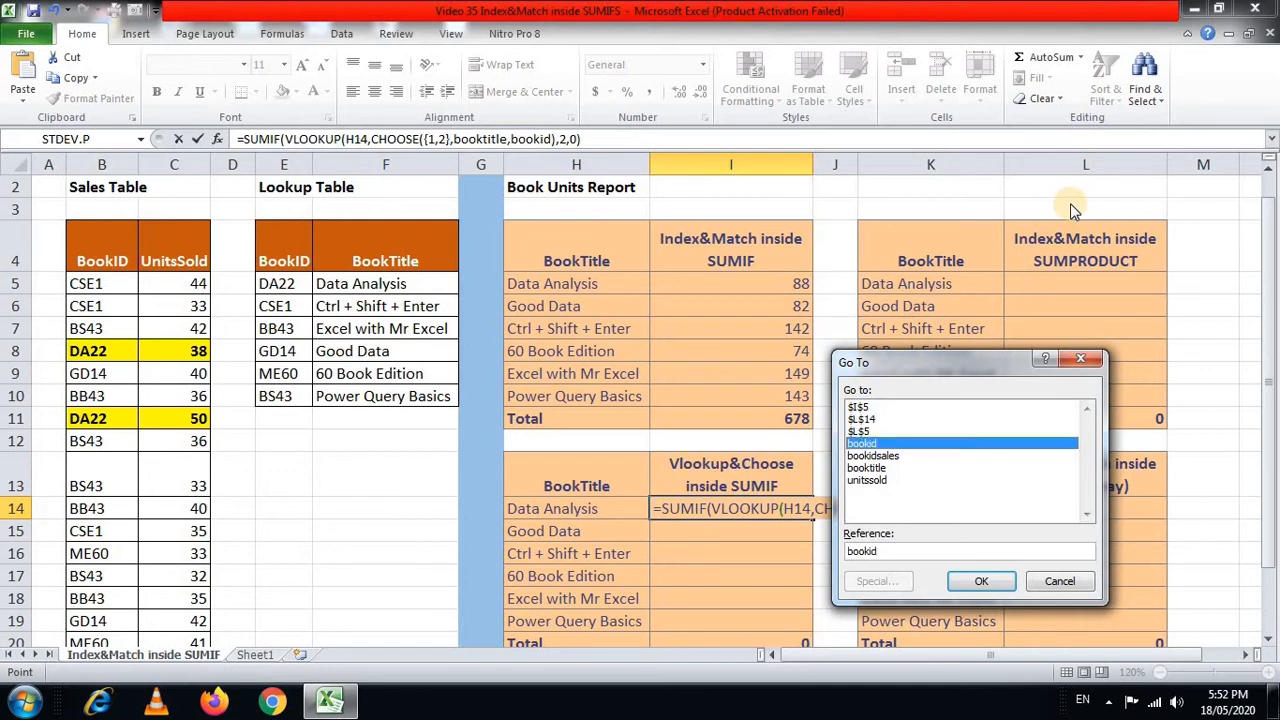
pyautogui.press('Down')
pyautogui.press('Return')
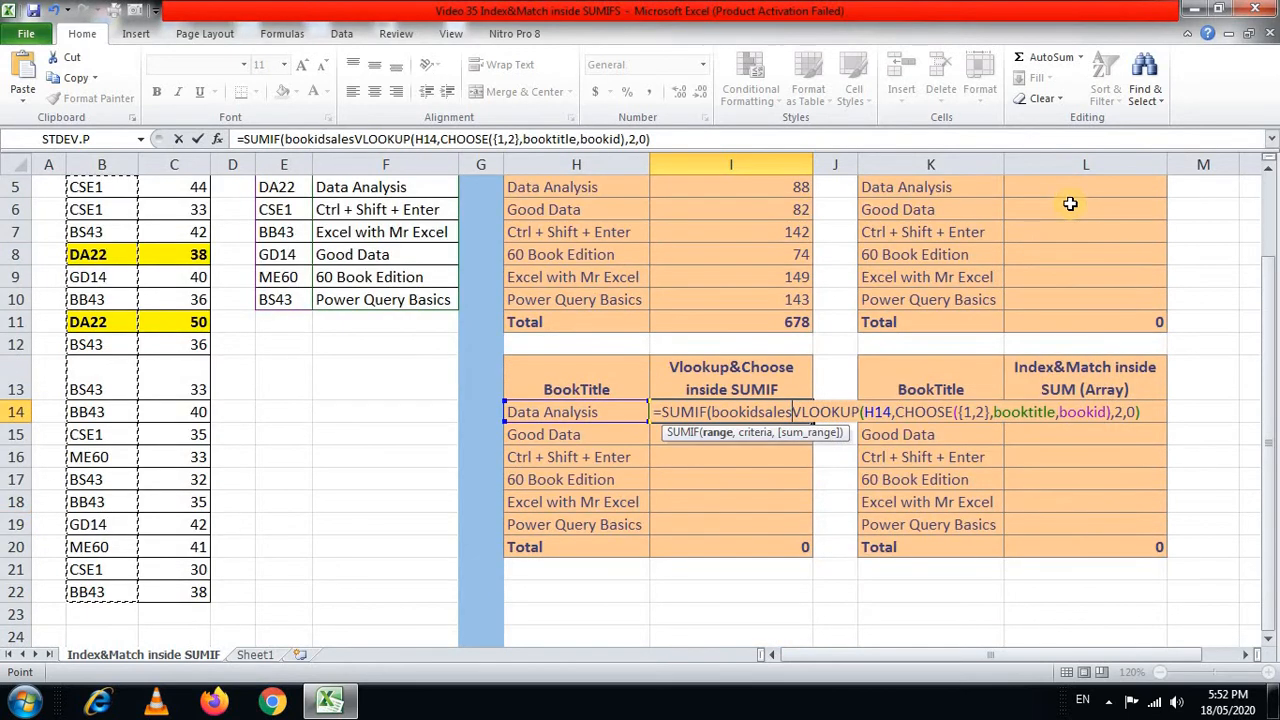
pyautogui.write(',')
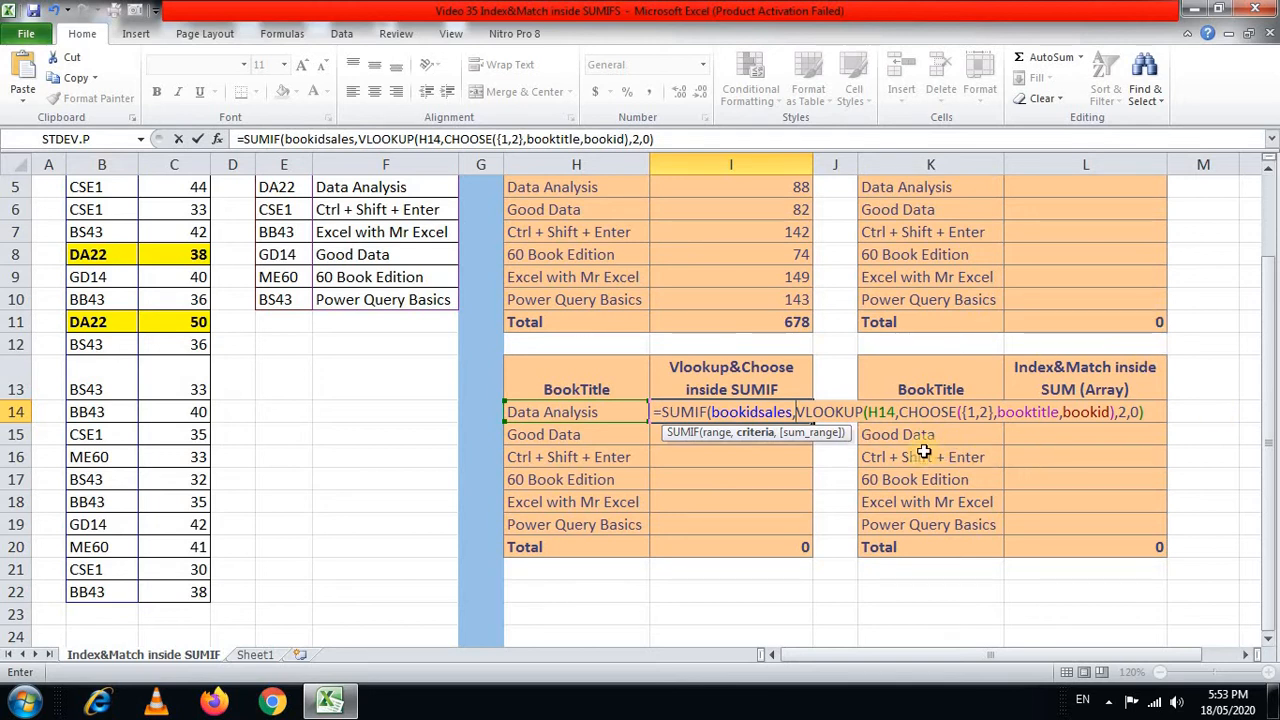
# Finish the SUMIF in I14 with the named range unitssold as the sum range and commit the formula
pyautogui.click(1150, 415)
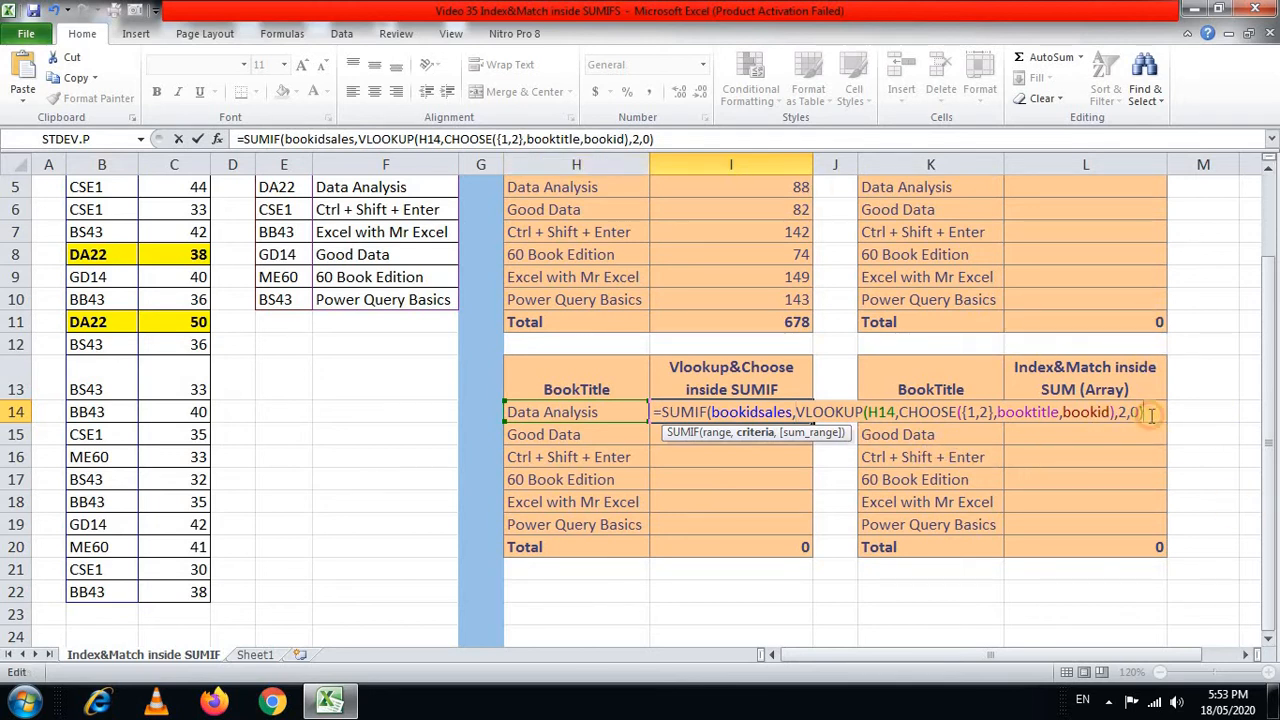
pyautogui.write(',')
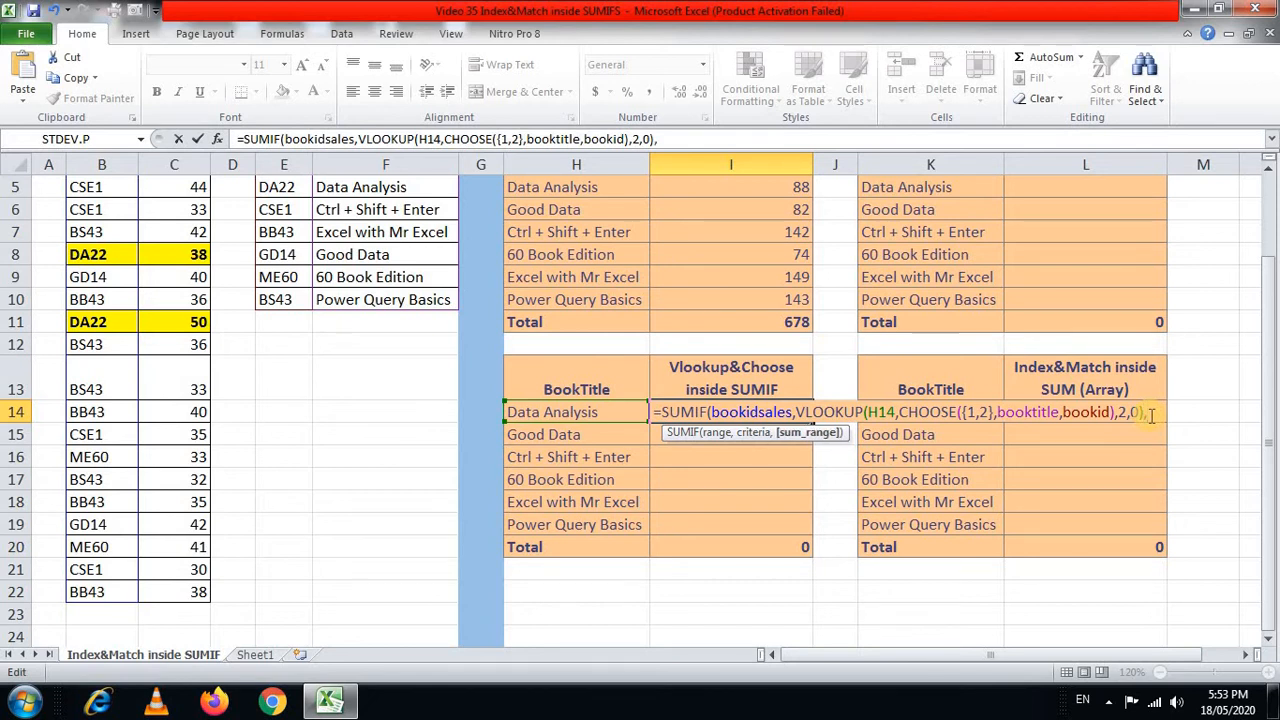
pyautogui.scroll(2, 1150, 415)
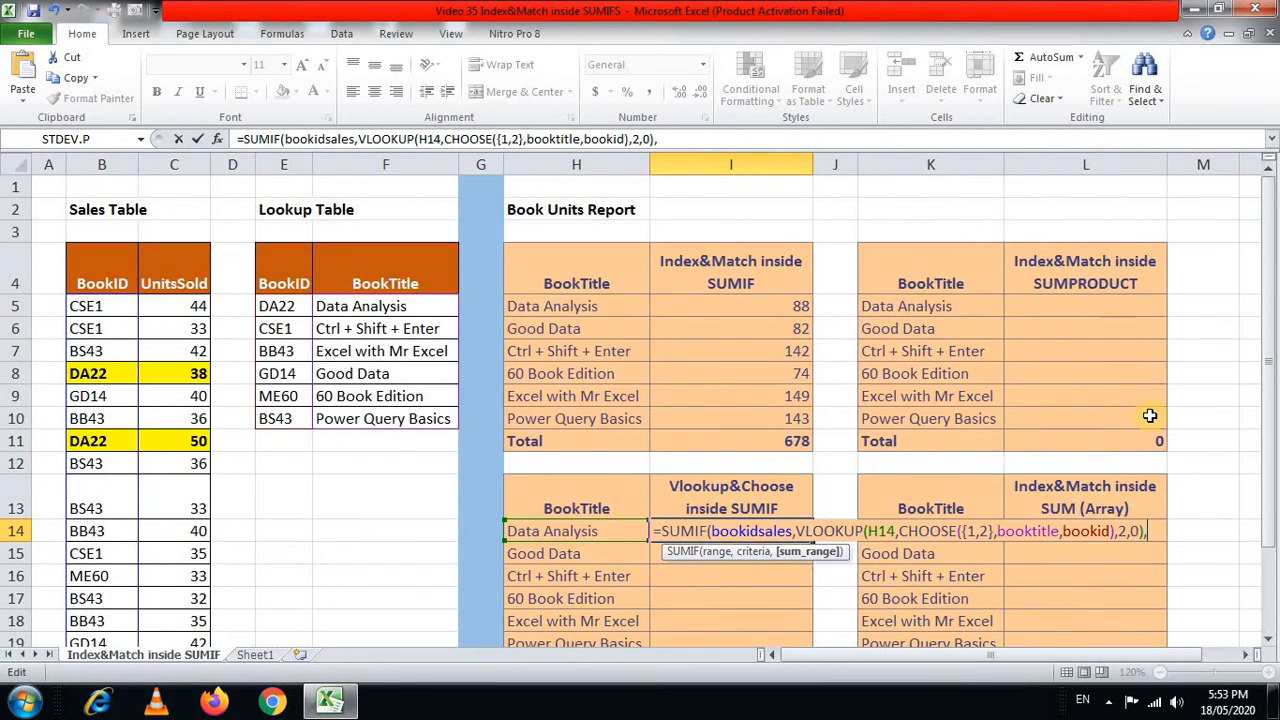
pyautogui.write('un')
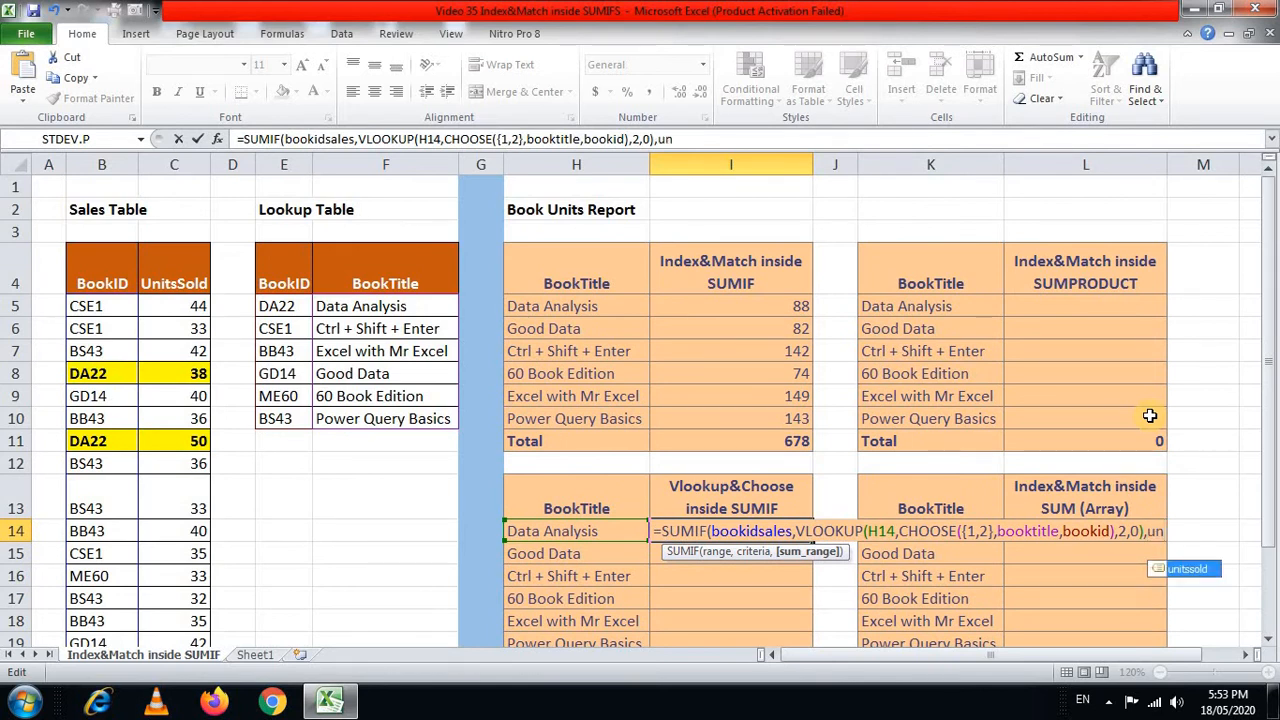
pyautogui.press('Tab')
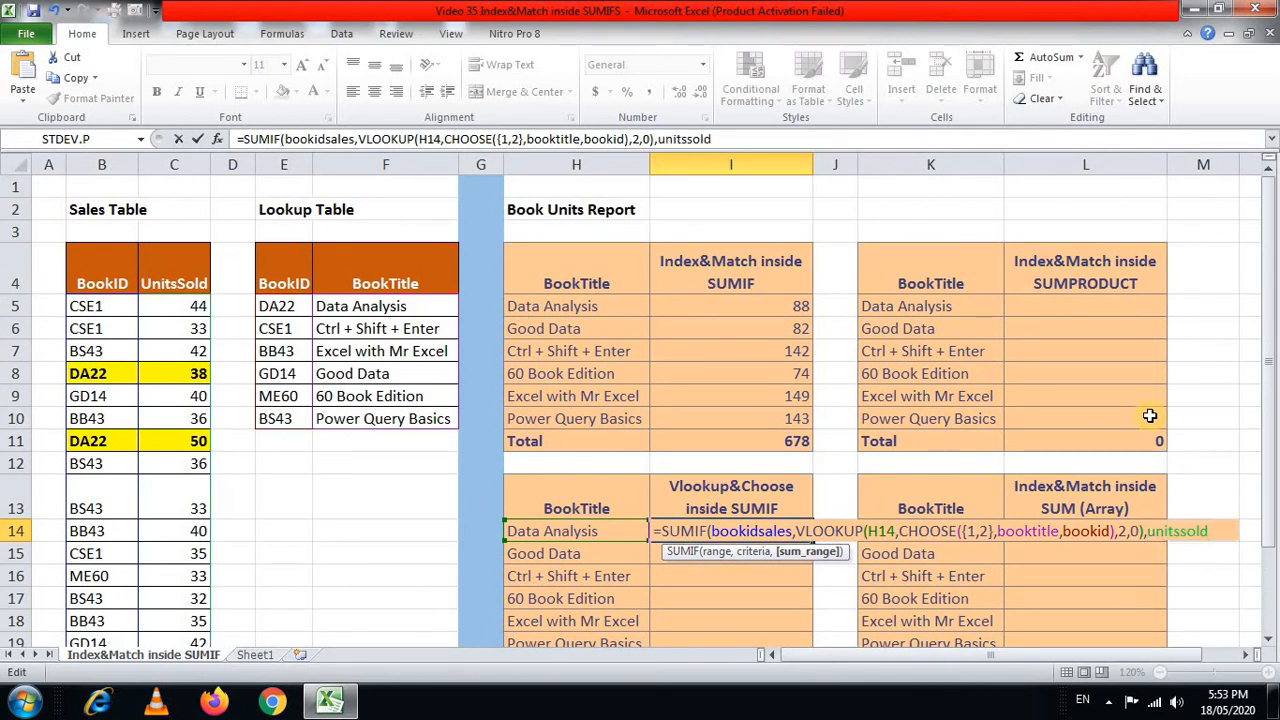
pyautogui.write(')')
pyautogui.hotkey('ctrl', 'Return')
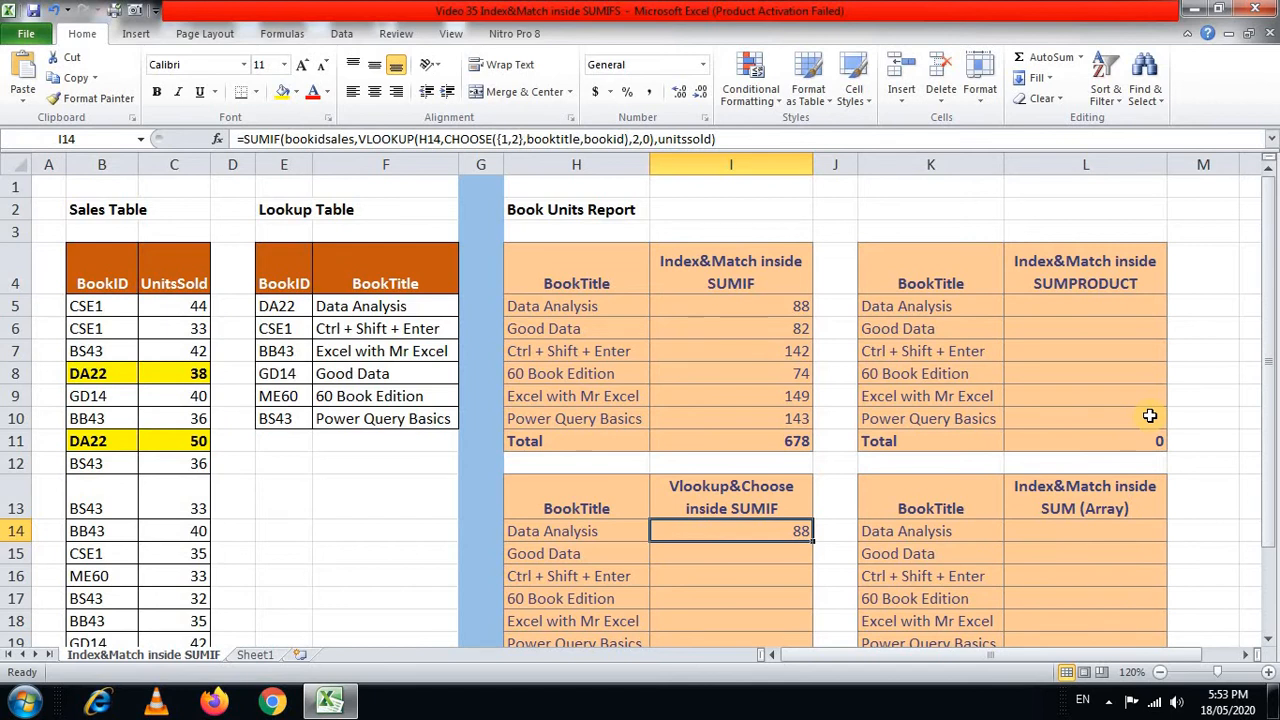
# Copy the SUMIF formula from I14 to I15:I19 for the remaining book titles, leaving out the Total row
pyautogui.hotkey('shift', 'Down')
pyautogui.hotkey('shift', 'Down')
pyautogui.press('Down')
pyautogui.press('Up')
pyautogui.hotkey('ctrl', 'c')
pyautogui.hotkey('shift', 'Down')
pyautogui.hotkey('shift', 'Down')
pyautogui.hotkey('shift', 'Down')
pyautogui.hotkey('shift', 'Down')
pyautogui.hotkey('shift', 'Down')
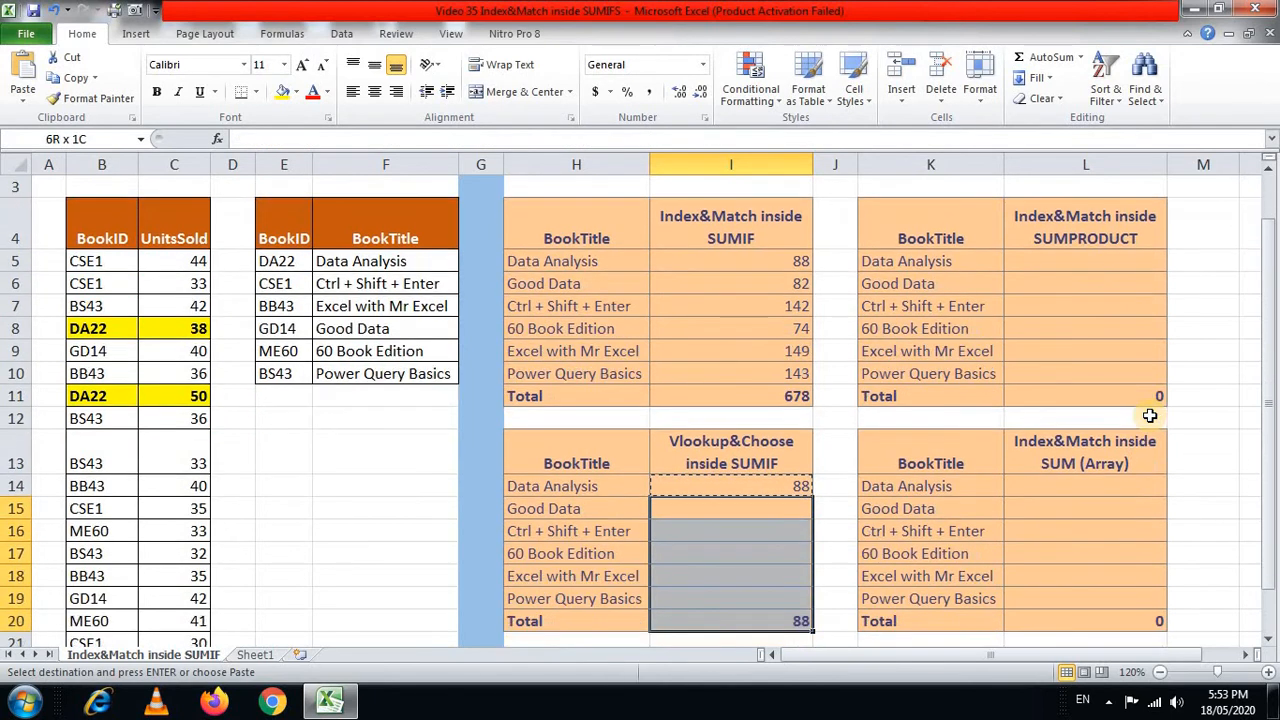
pyautogui.hotkey('shift', 'Up')
pyautogui.hotkey('shift', 'Up')
pyautogui.hotkey('shift', 'Down')
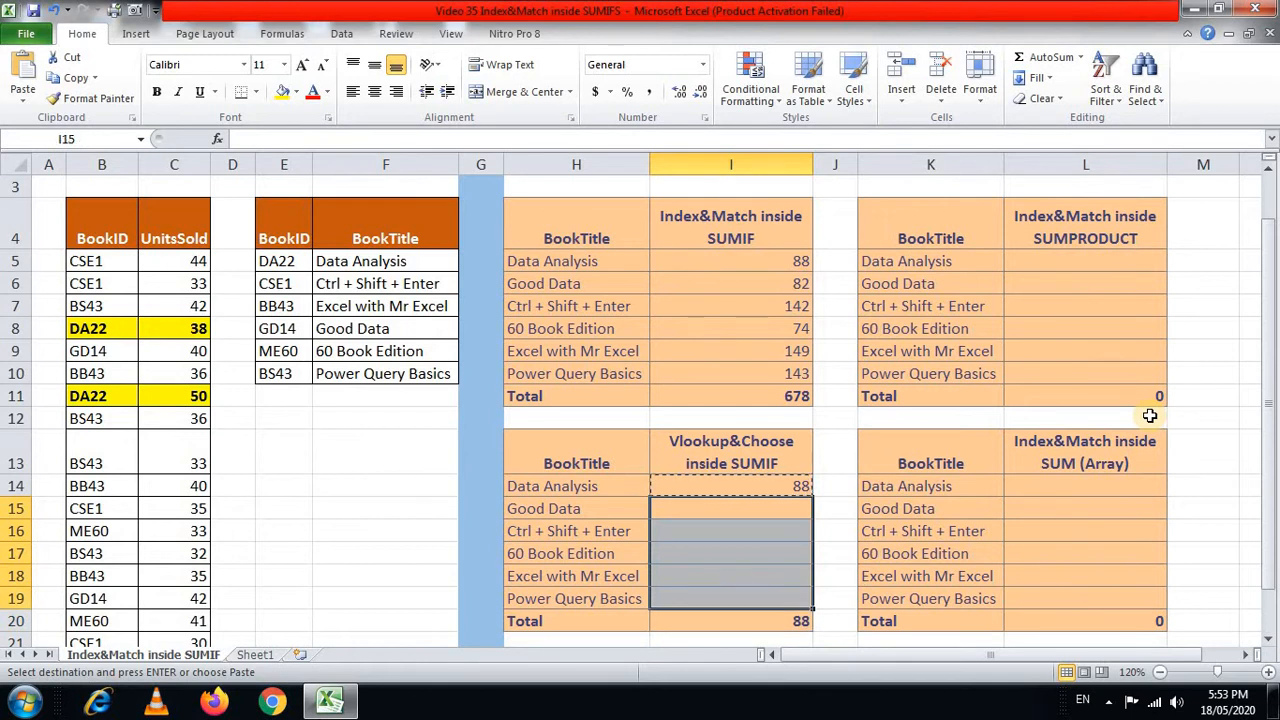
pyautogui.hotkey('ctrl', 'v')
pyautogui.press('Up')
pyautogui.press('Up')
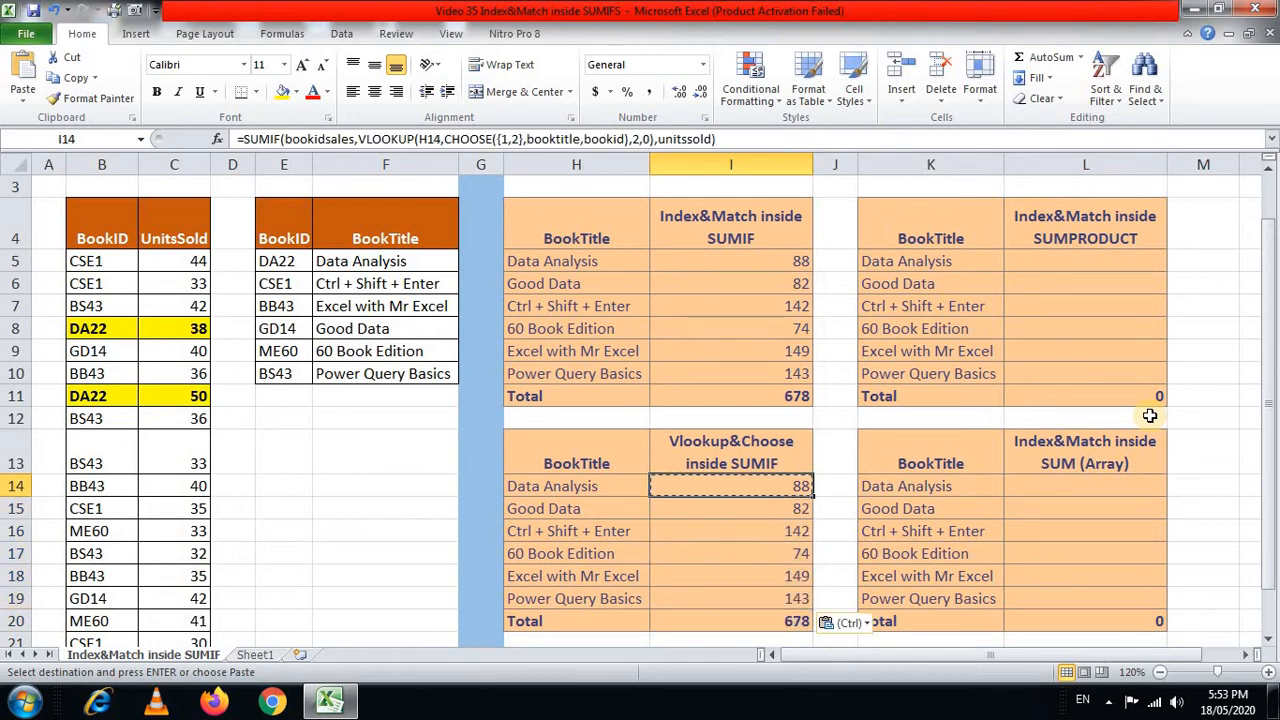
pyautogui.press('Up')
pyautogui.press('Down')
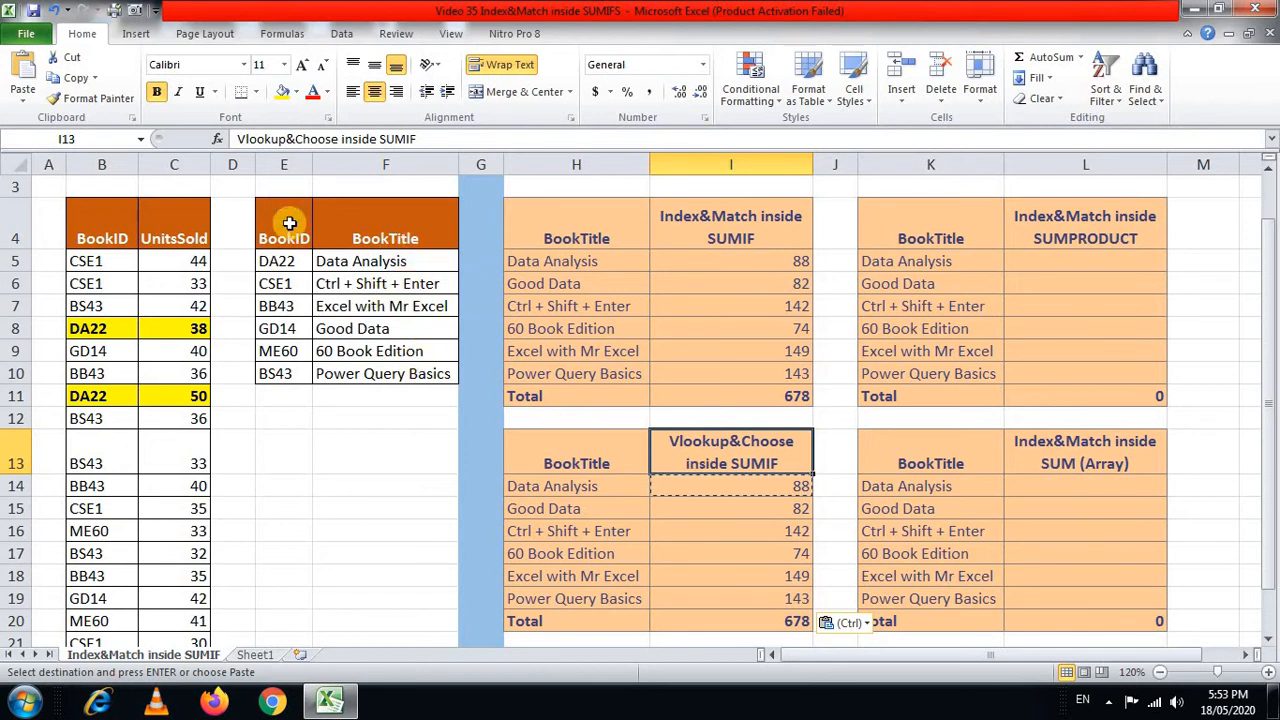
# Number the Lookup Table columns above their headers, with 1 in F3 for BookTitle and 2 in E3 for BookID
pyautogui.moveTo(279, 201); pyautogui.dragTo(380, 373)
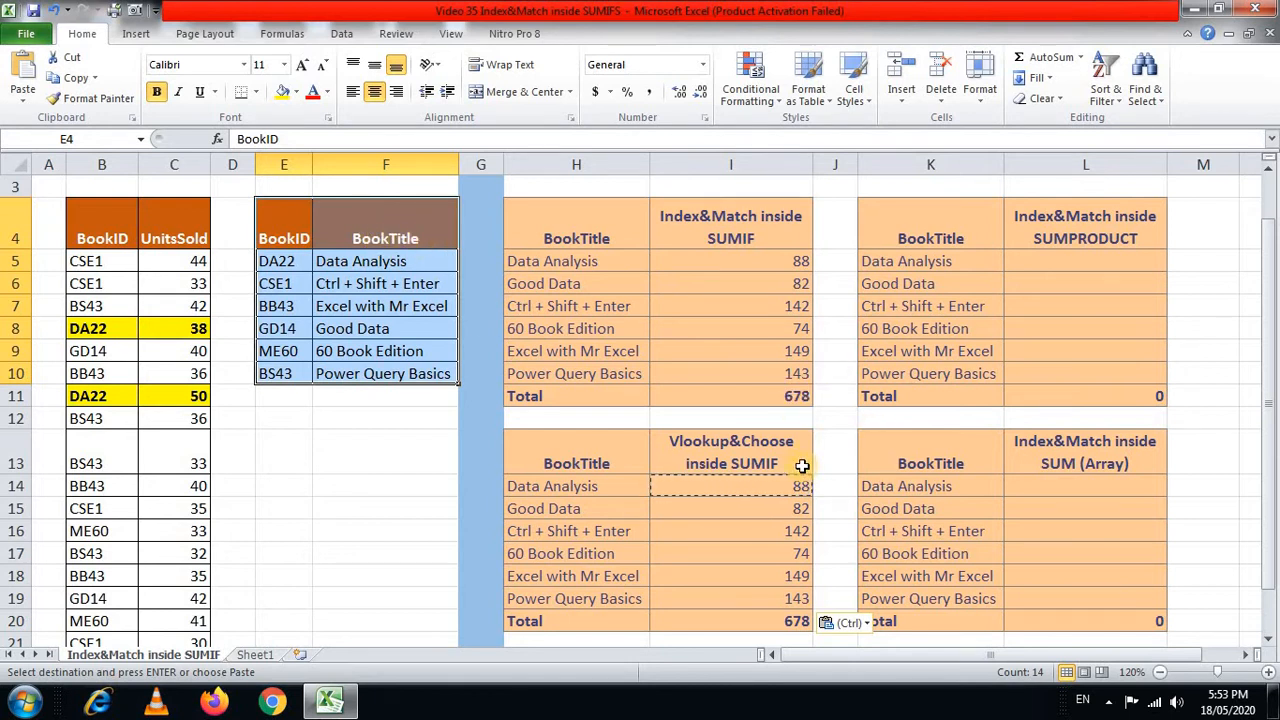
pyautogui.click(402, 186)
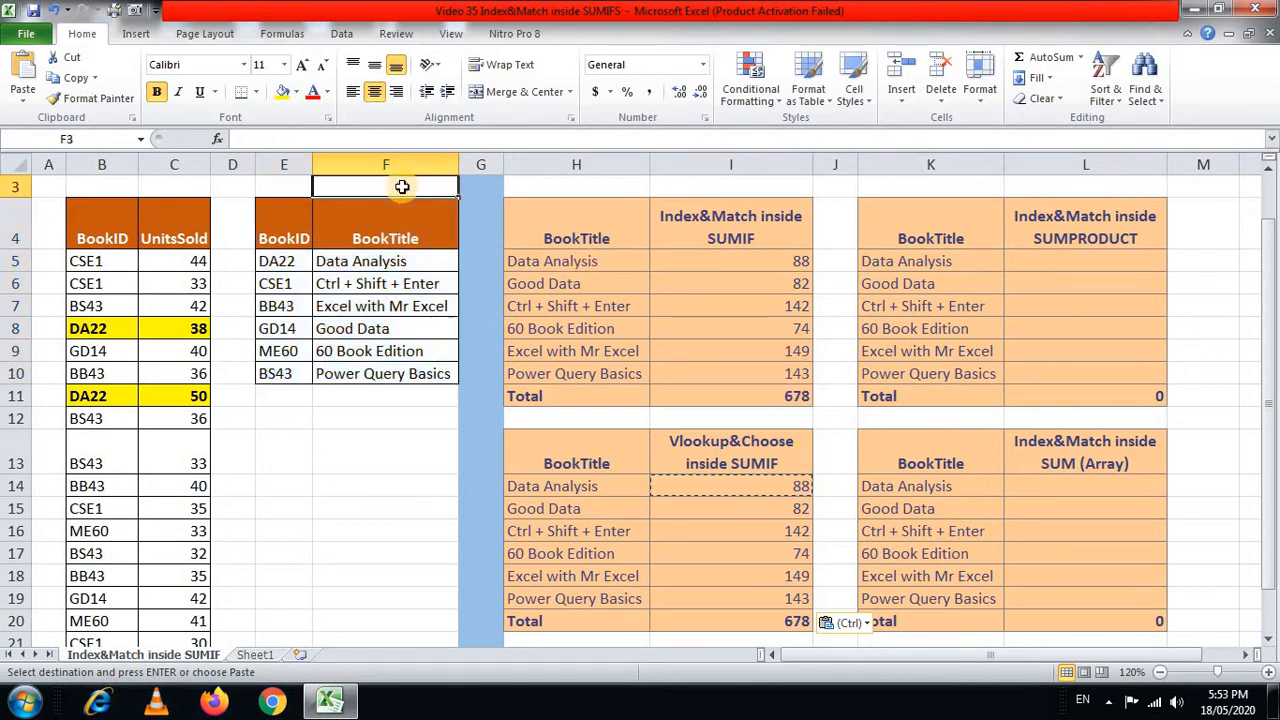
pyautogui.write('1')
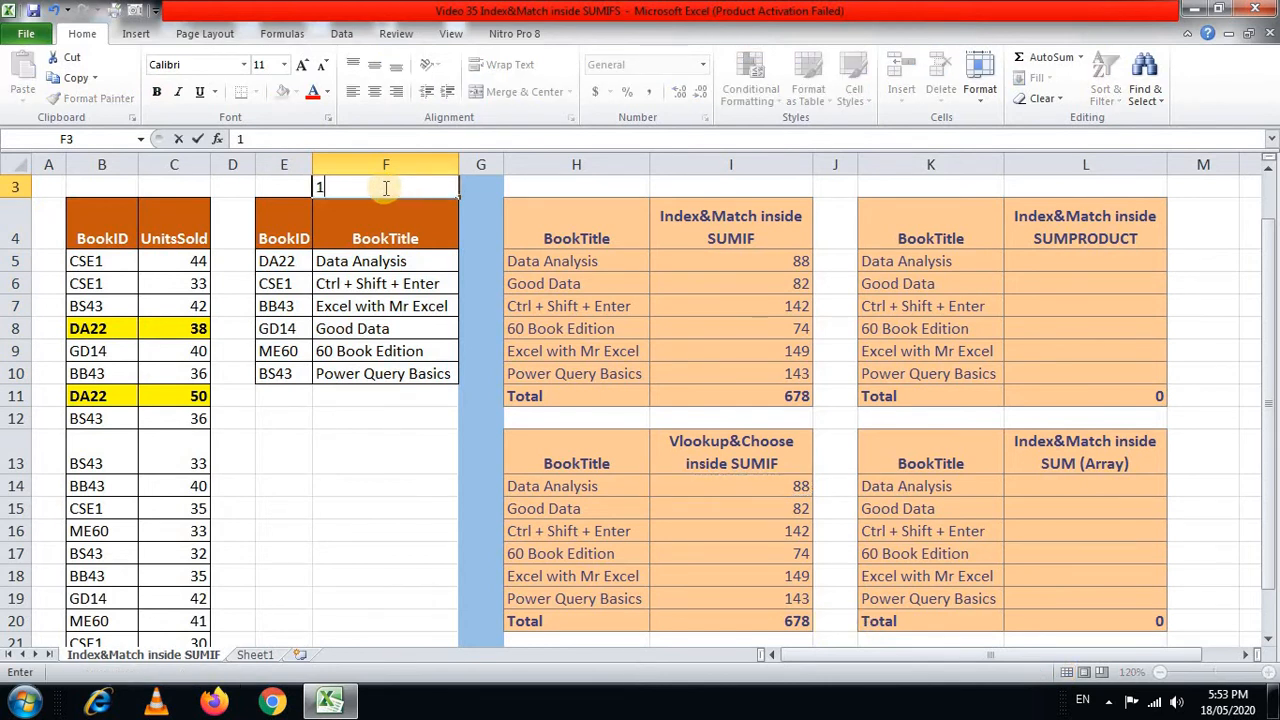
pyautogui.click(292, 186)
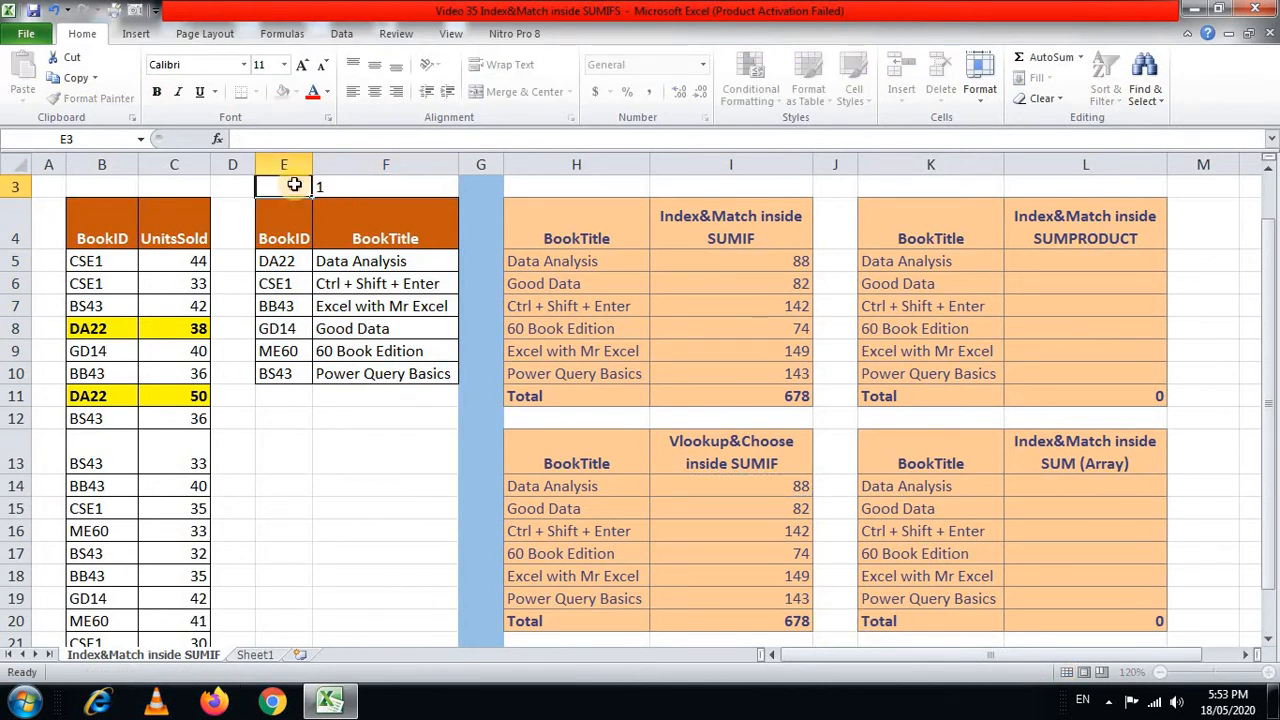
pyautogui.click(369, 183)
pyautogui.click(299, 185)
pyautogui.write('2')
pyautogui.hotkey('ctrl', 'Return')
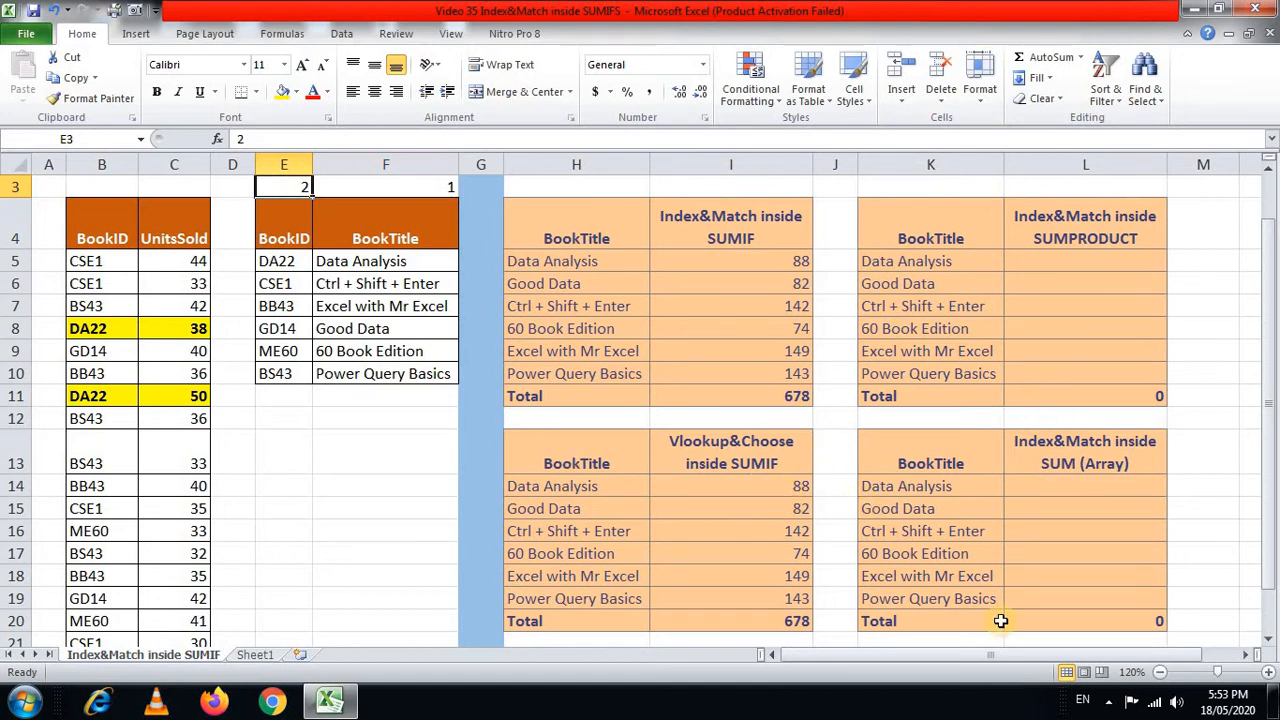
# Start an INDEX formula in L5 for Data Analysis with the named range bookid as the array
pyautogui.click(795, 485)
pyautogui.click(1069, 265)
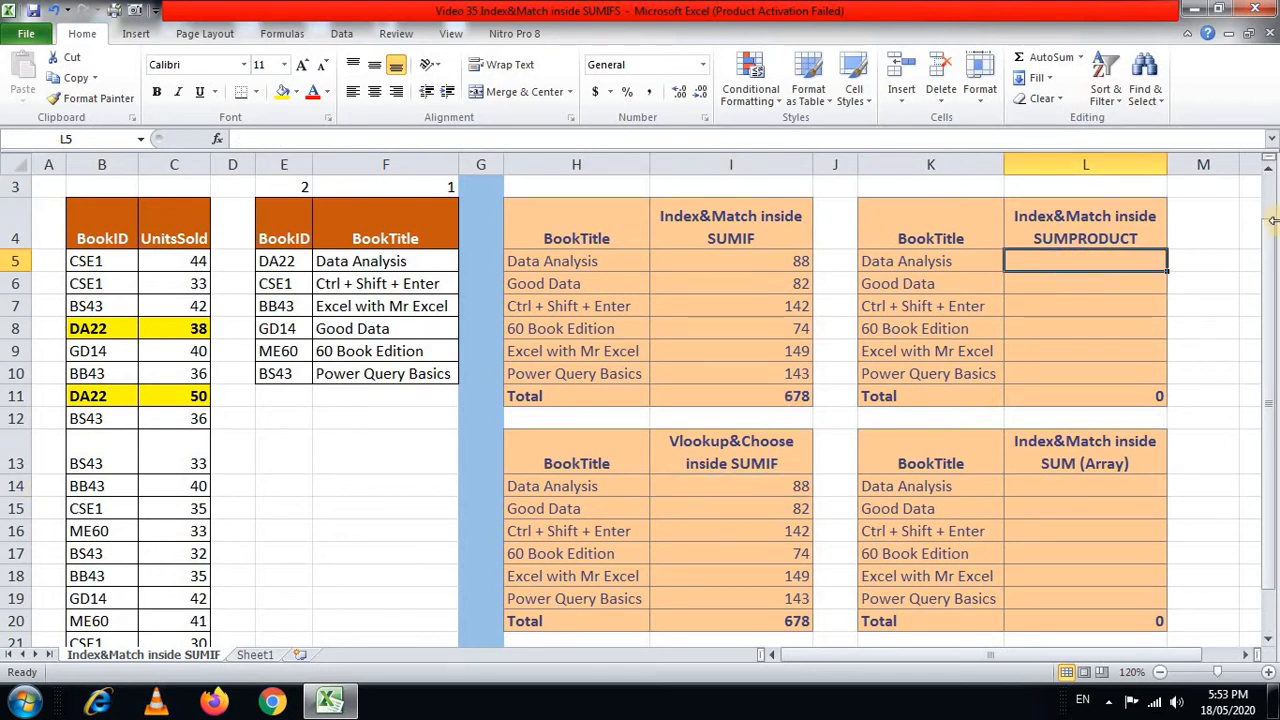
pyautogui.write('=in')
pyautogui.press('Tab')
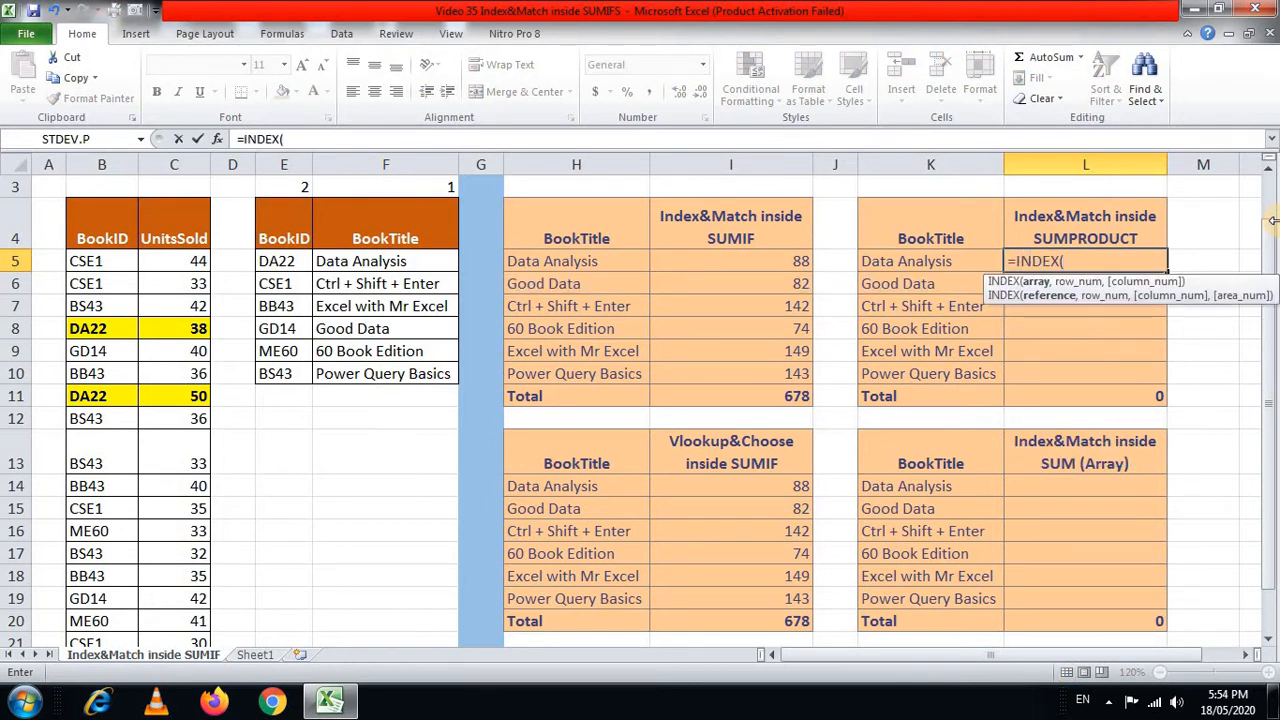
pyautogui.write('book')
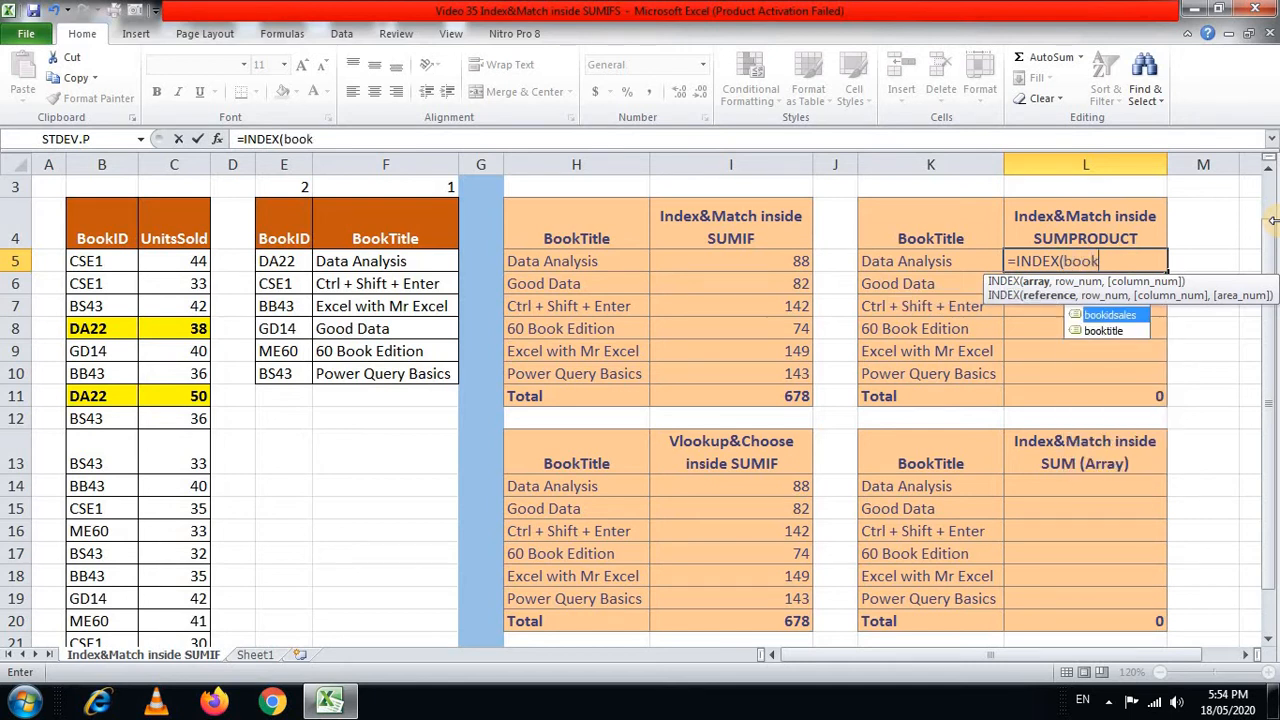
pyautogui.write('id')
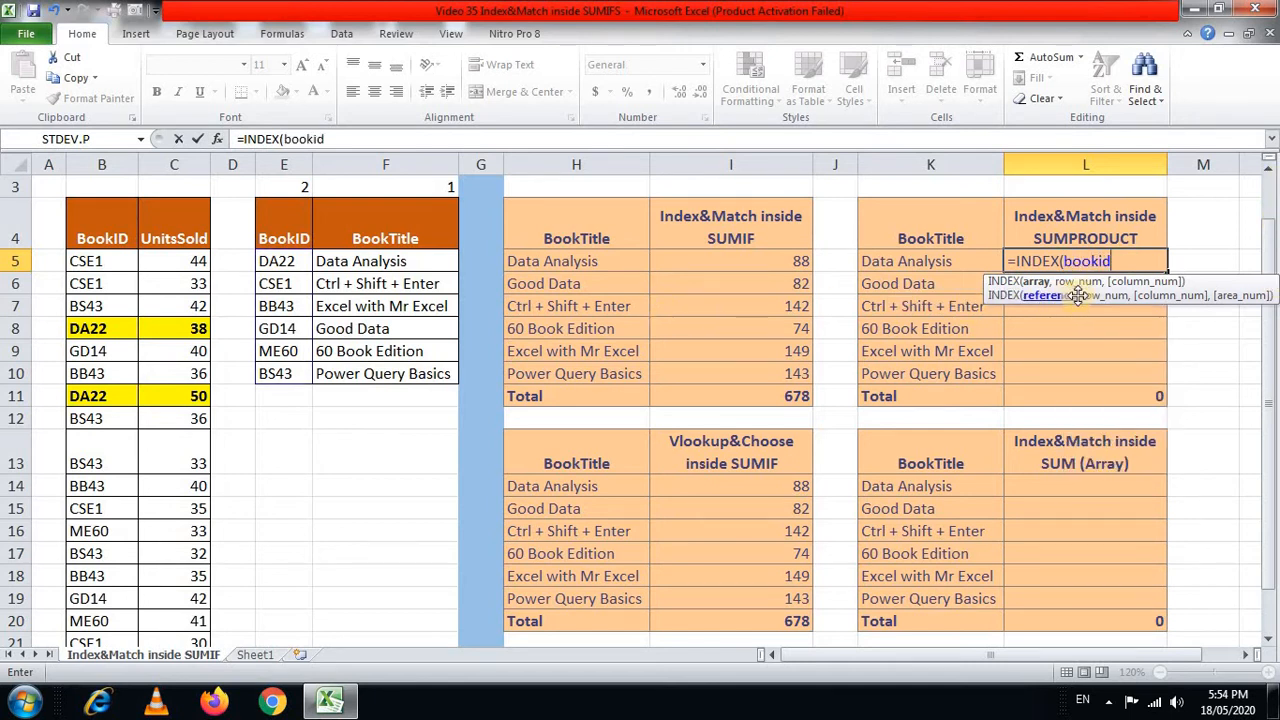
pyautogui.moveTo(1090, 275); pyautogui.dragTo(921, 186)
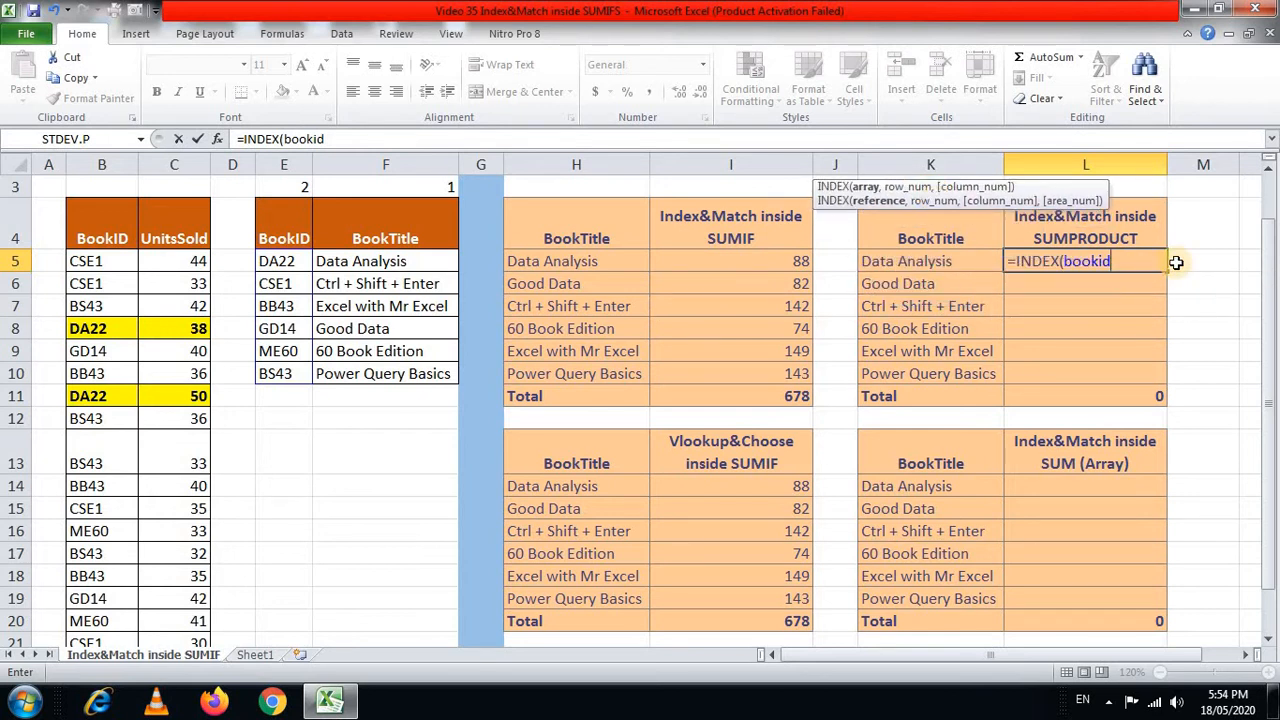
pyautogui.write(',')
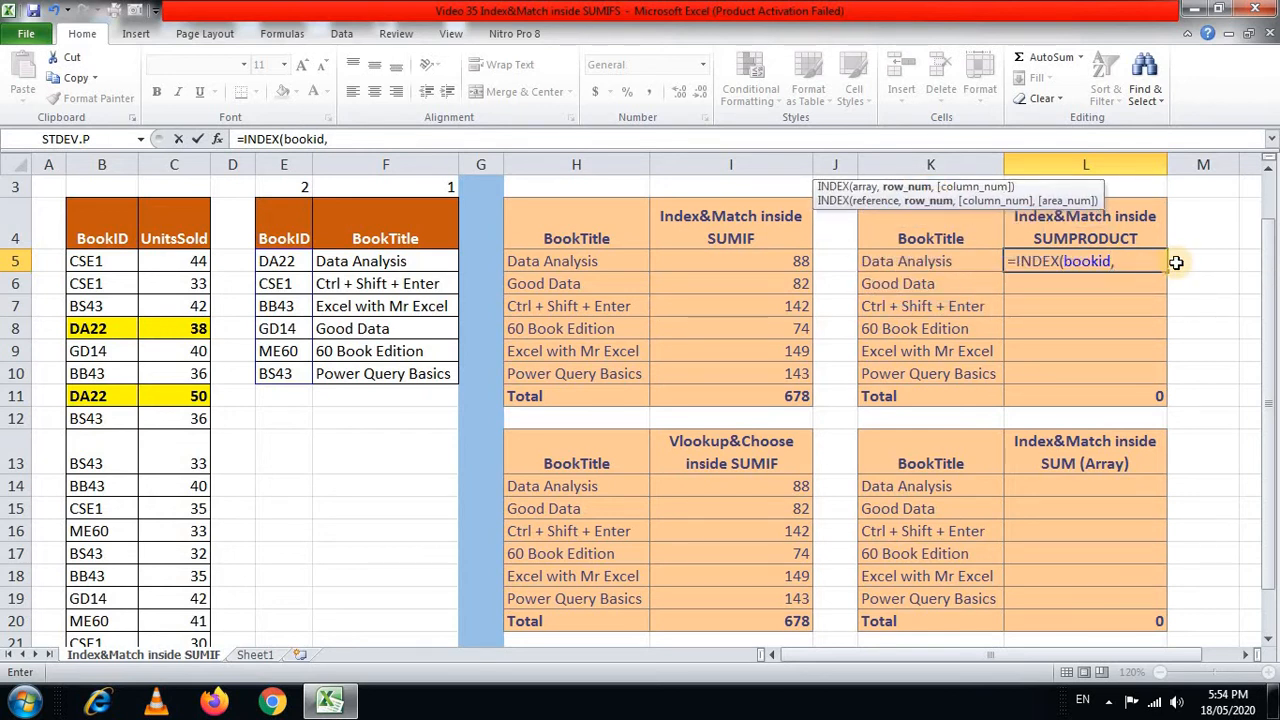
# Complete the INDEX in L5 with MATCH of K5 in booktitle, match type 0, and column number 1, and commit it
pyautogui.write('mat')
pyautogui.press('Tab')
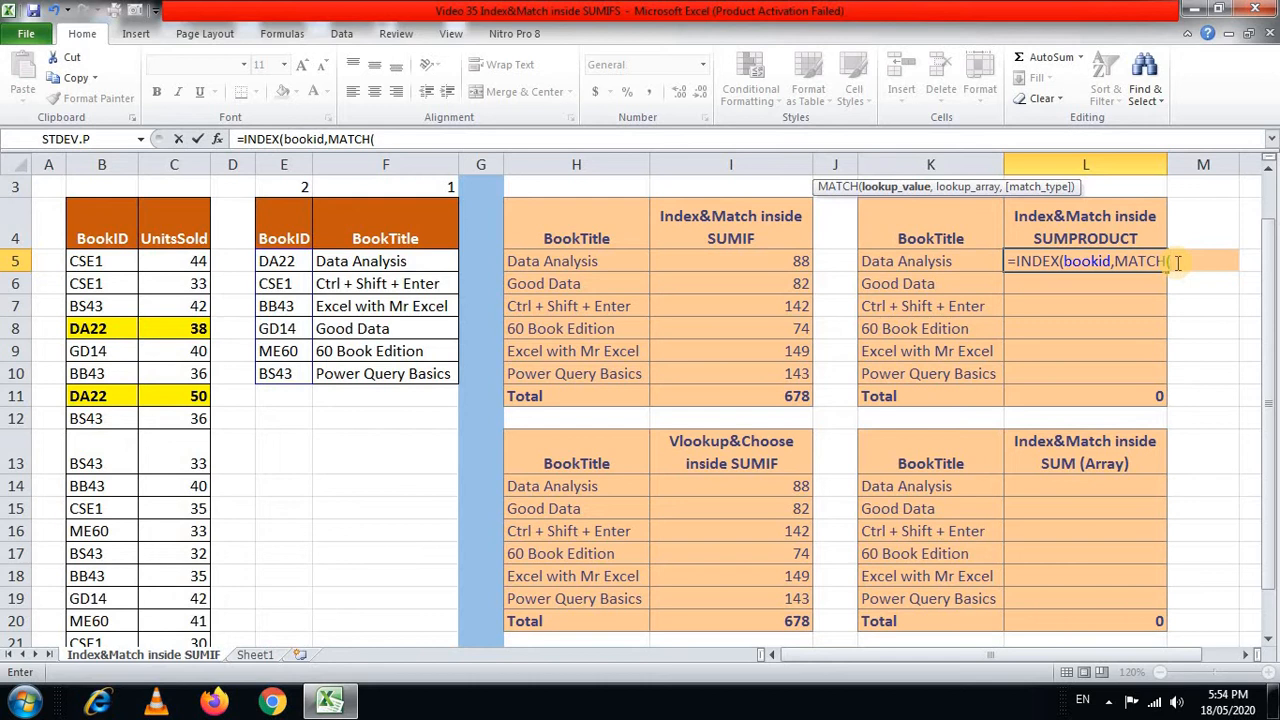
pyautogui.press('Left')
pyautogui.write(',')
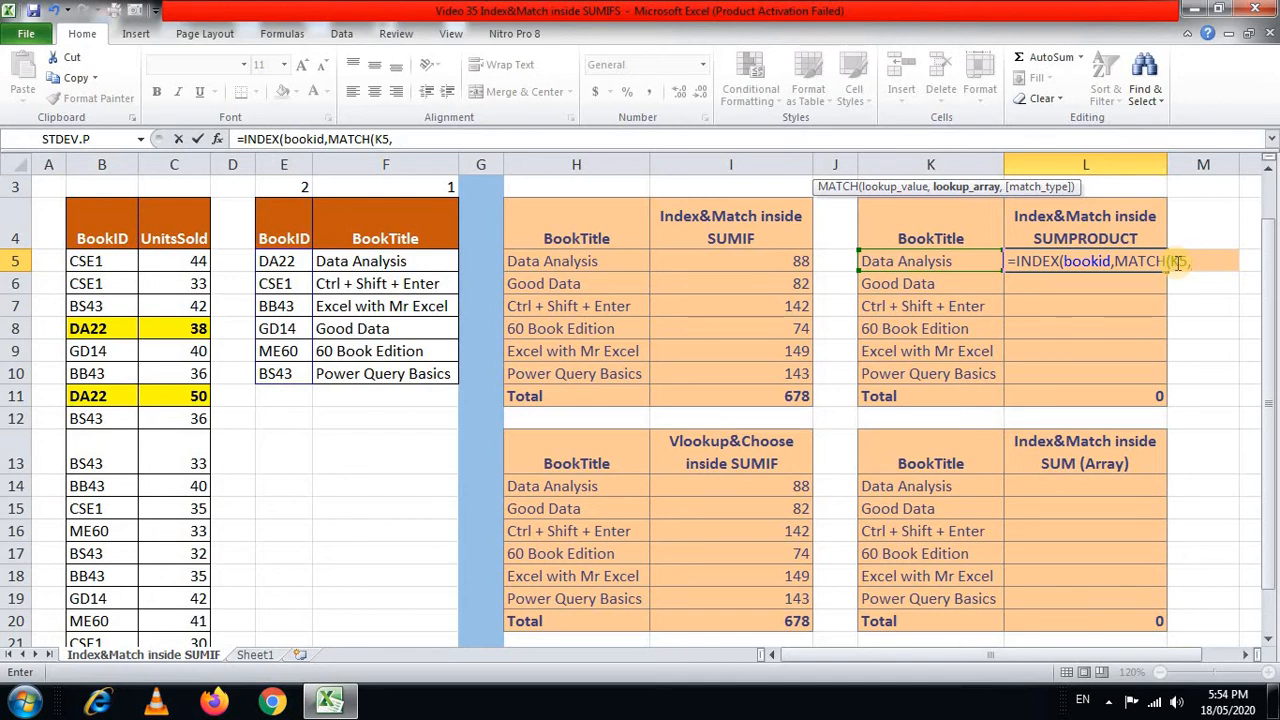
pyautogui.write('book')
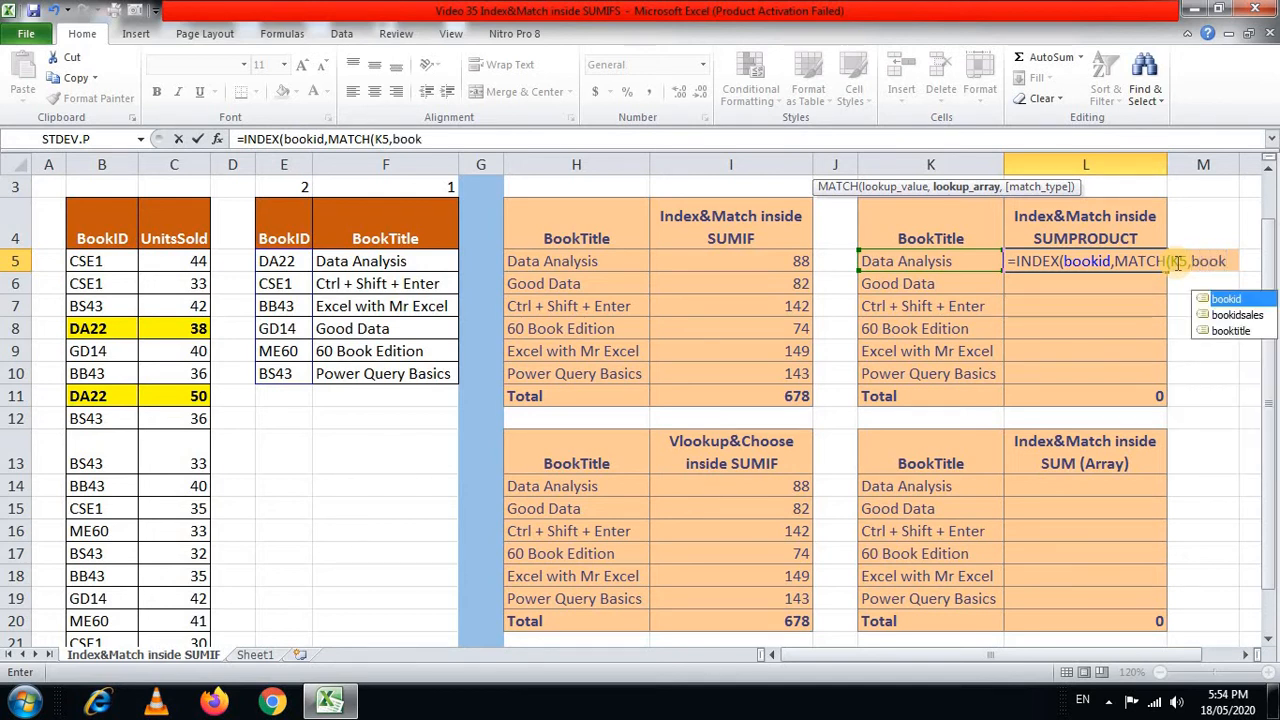
pyautogui.press('Down')
pyautogui.press('Down')
pyautogui.press('Tab')
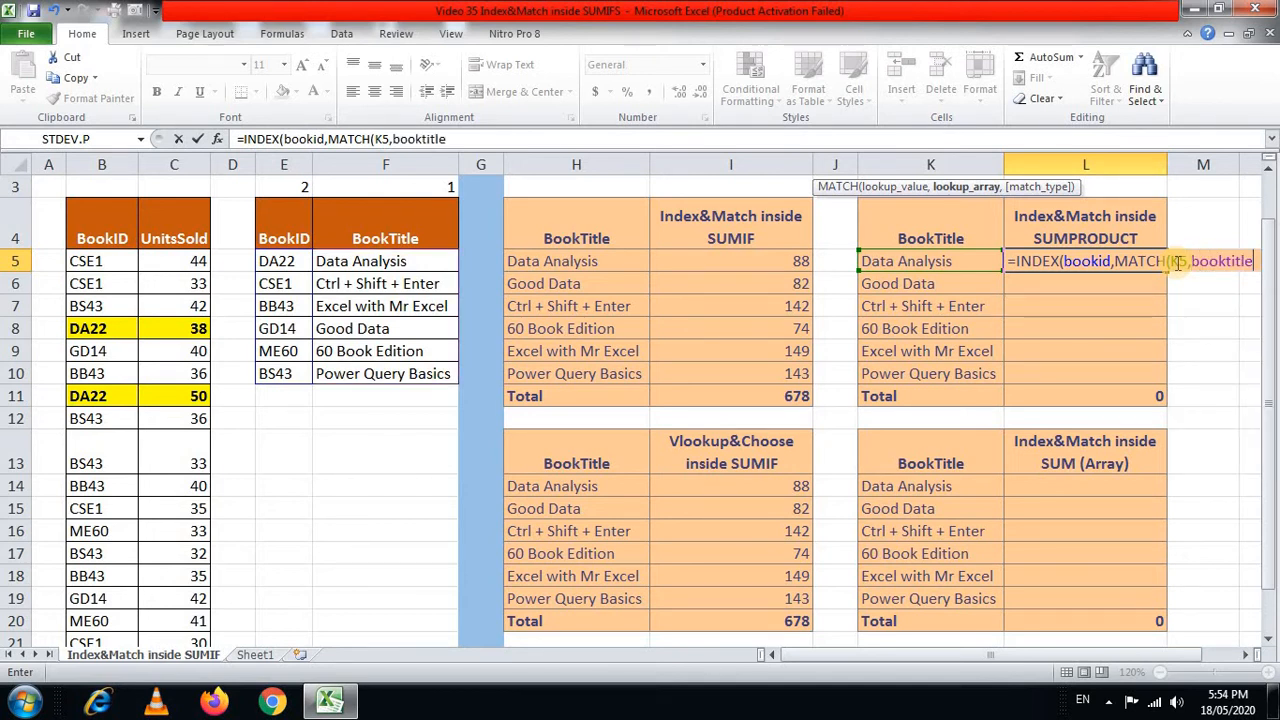
pyautogui.write(',0')
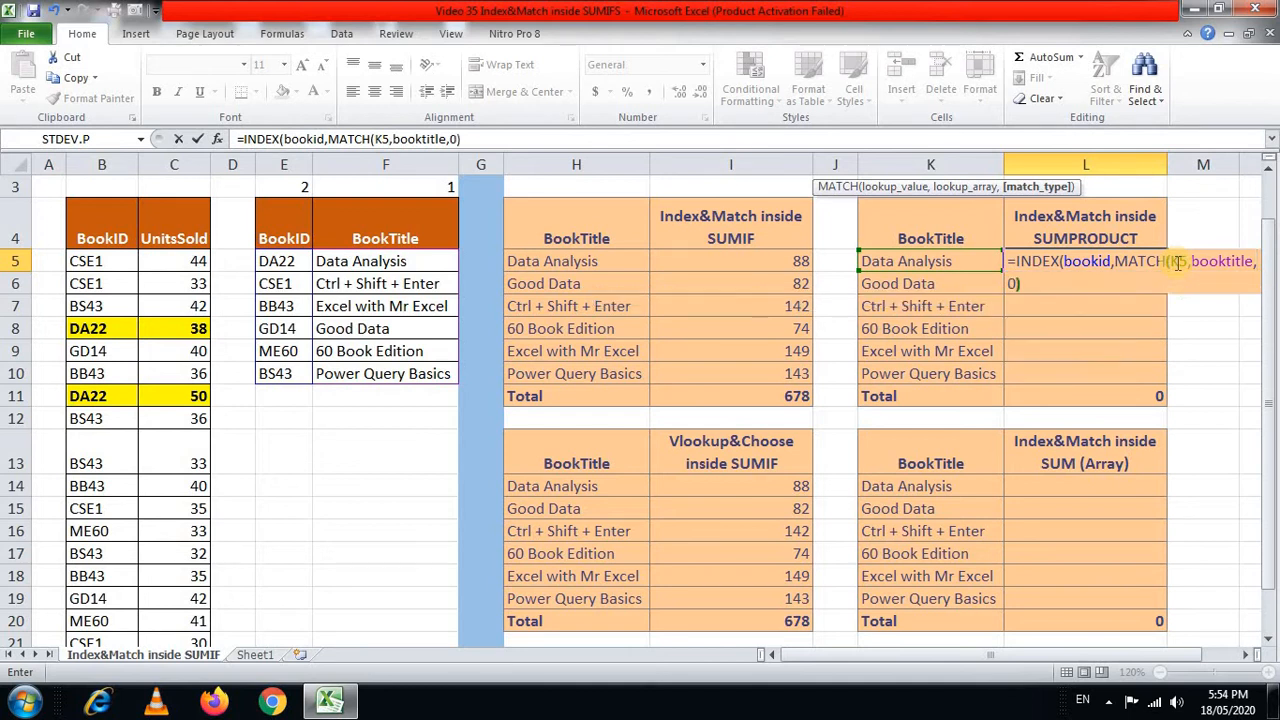
pyautogui.write('),1)')
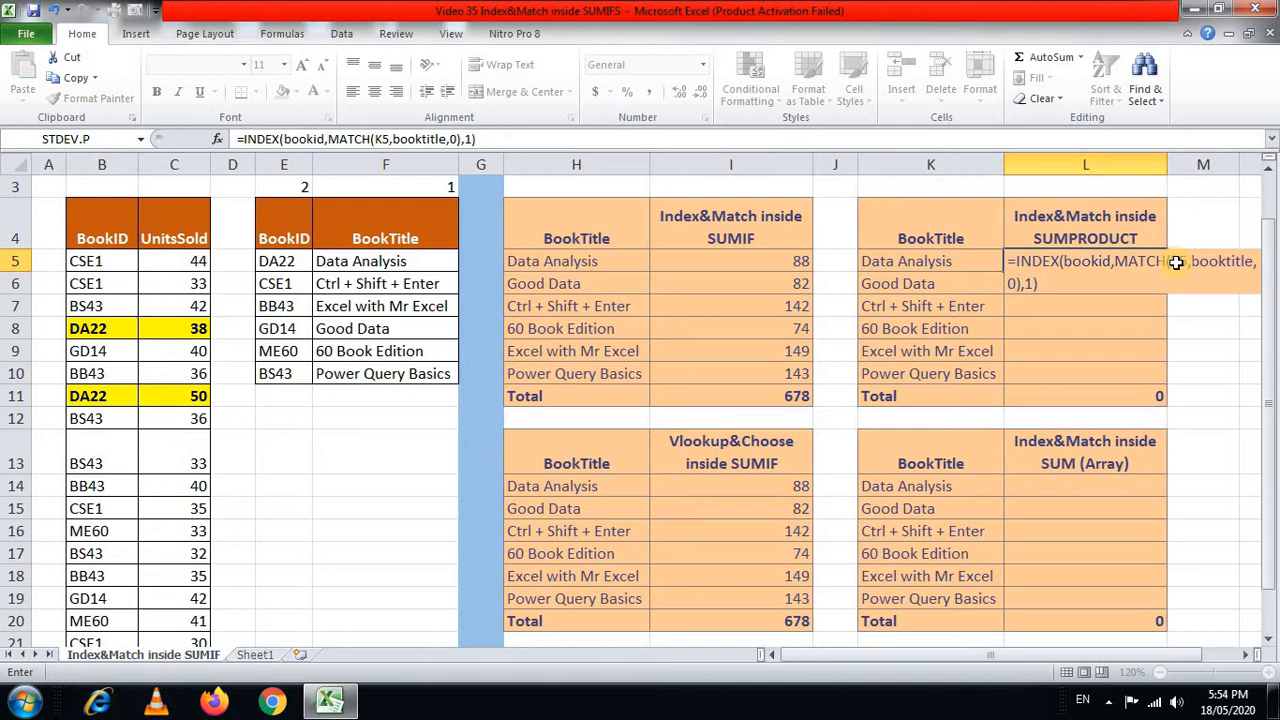
pyautogui.press('Return')
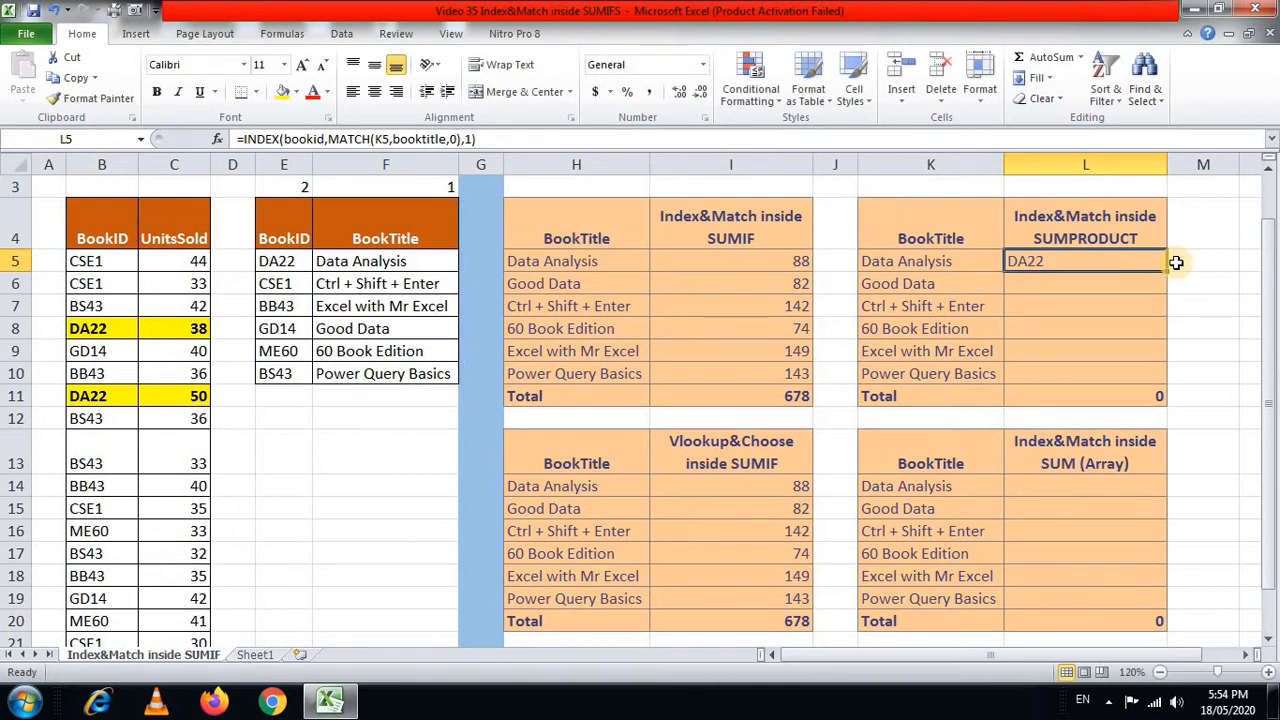
pyautogui.press('Up')
pyautogui.press('F2')
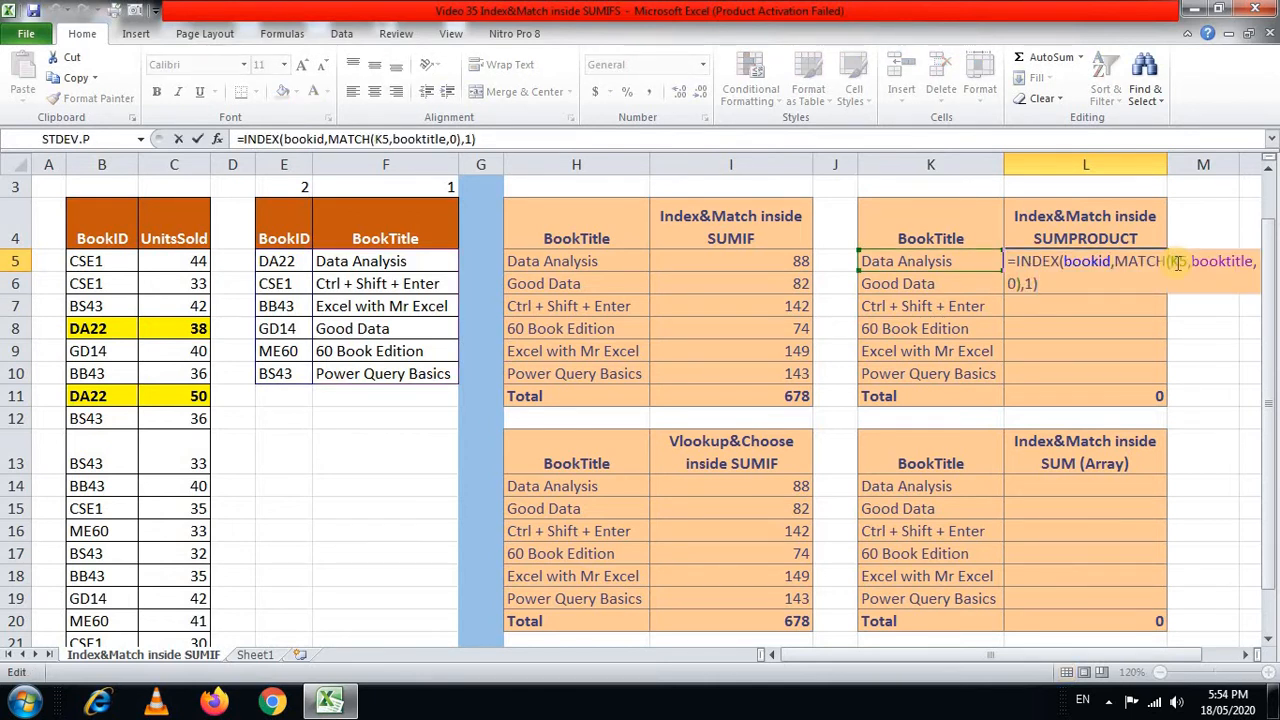
pyautogui.press('Up')
pyautogui.press('Left')
pyautogui.press('Left')
pyautogui.press('Escape')
# Compare bookidsales with the INDEX/MATCH result in L5 by adding bookidsales= ahead of INDEX, entered as an array formula
pyautogui.press('F2')
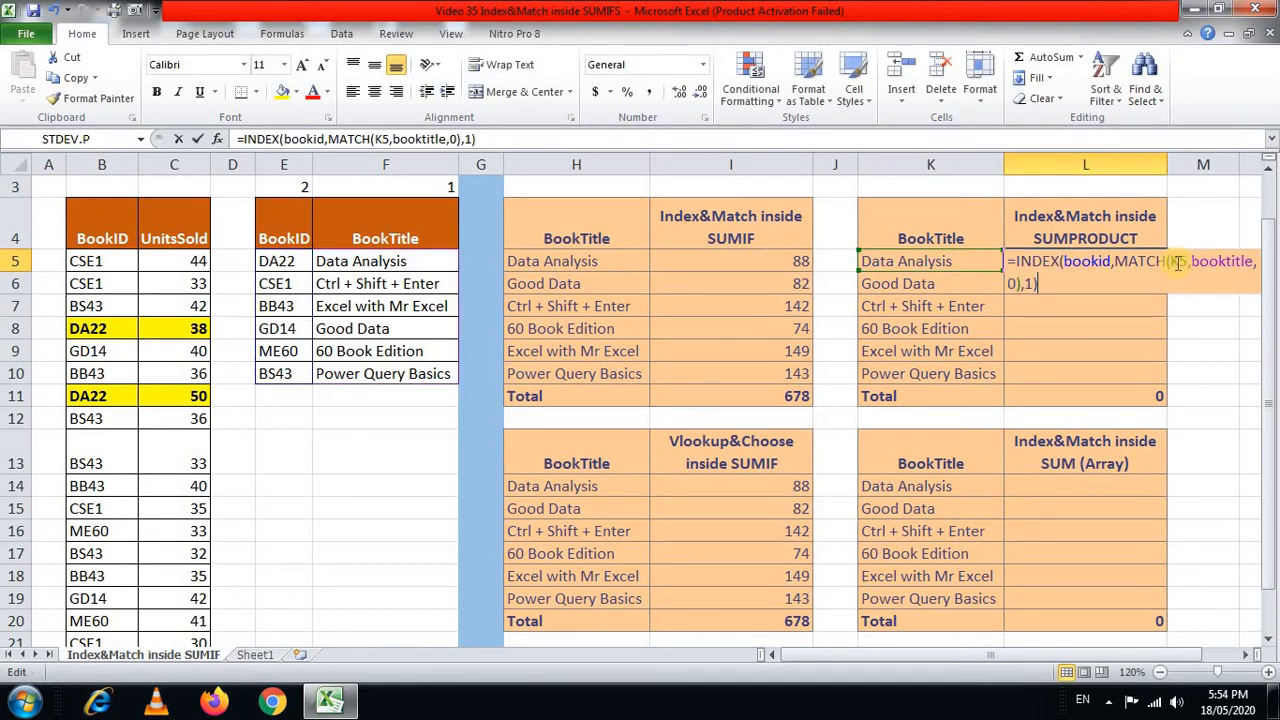
pyautogui.press('Up')
pyautogui.press('Right')
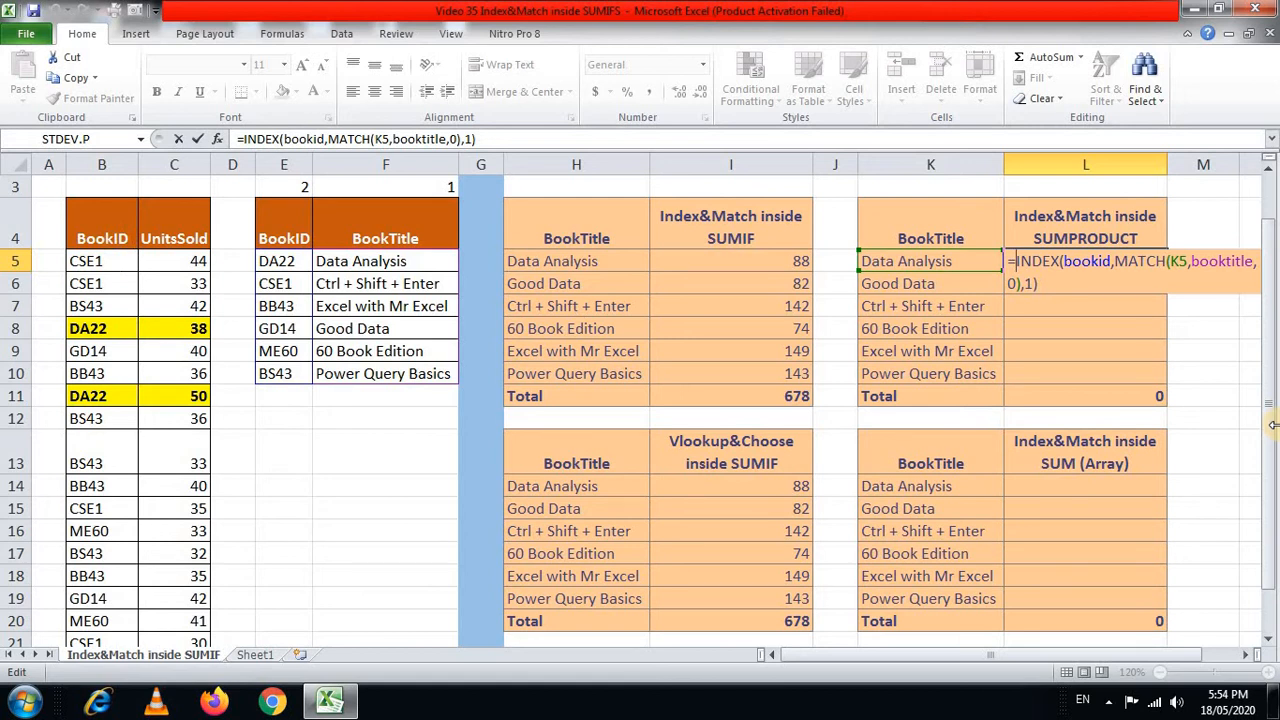
pyautogui.write('book')
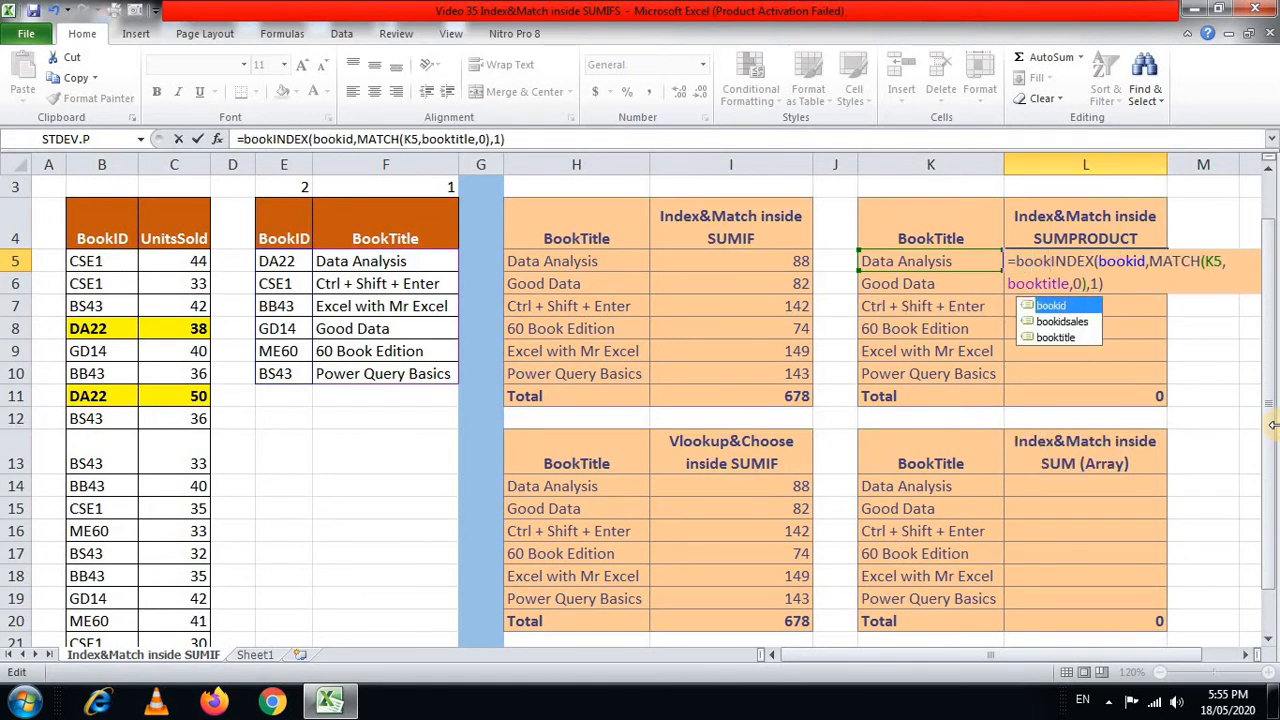
pyautogui.press('Down')
pyautogui.press('Tab')
pyautogui.write('=')
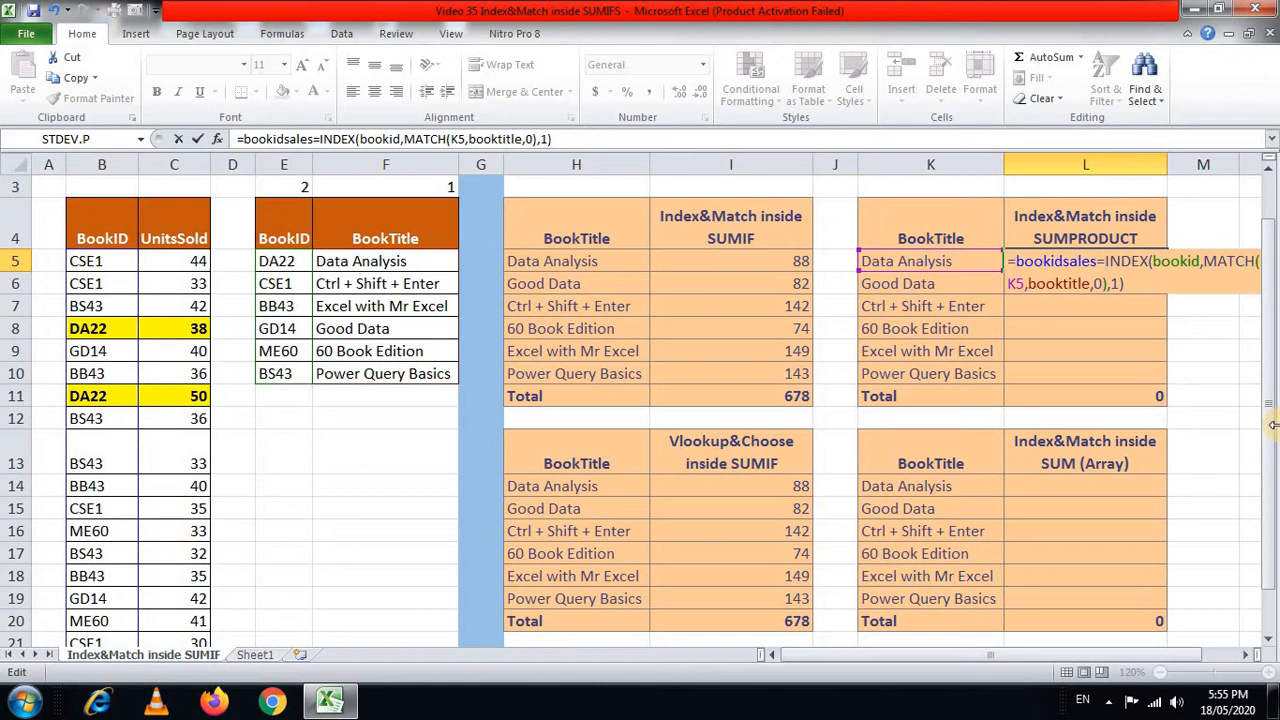
pyautogui.hotkey('ctrl', 'shift', 'Return')
# Wrap the comparison in L5 in parentheses with a double negative in front and enter it as an array formula
pyautogui.press('F2')
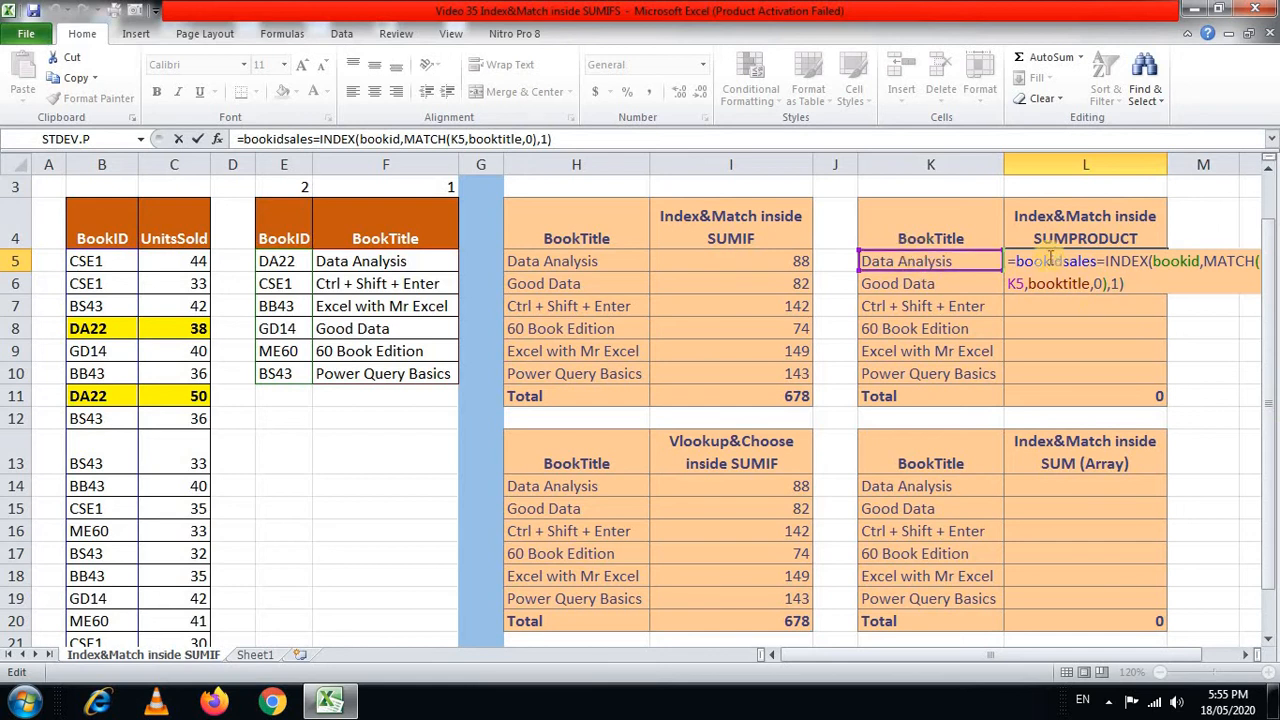
pyautogui.press('Up')
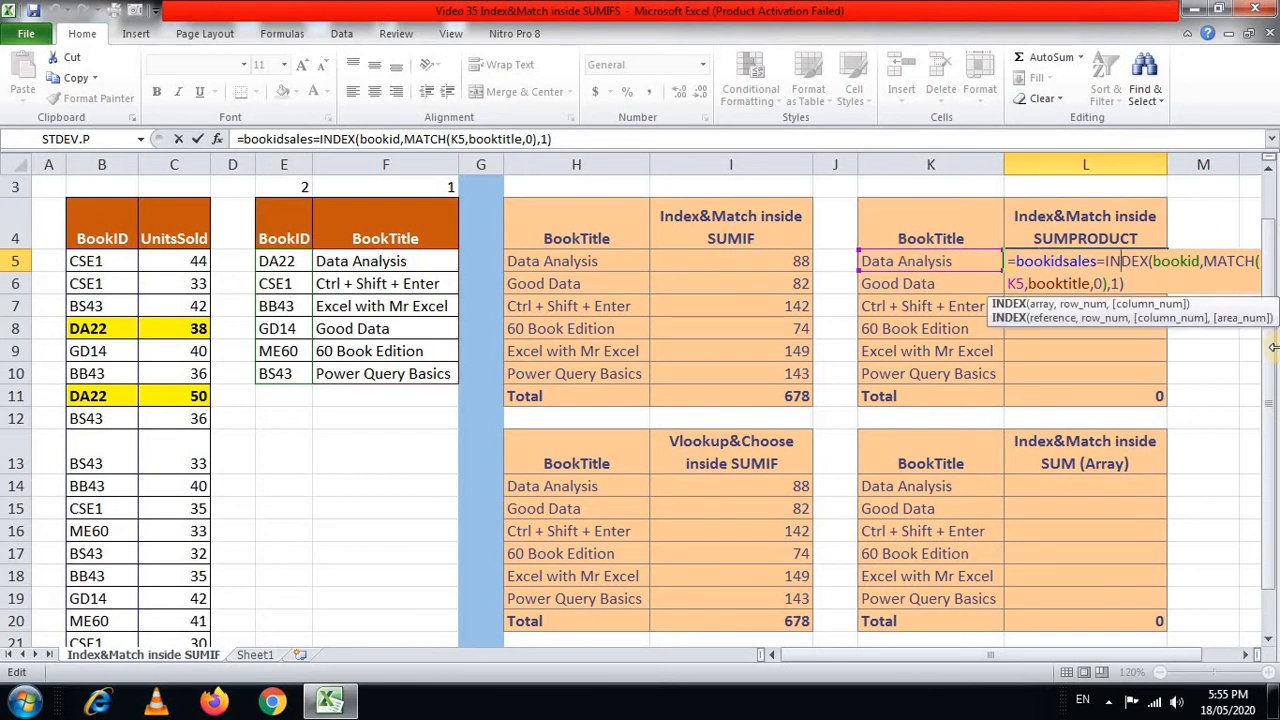
pyautogui.press('Home')
pyautogui.press('Right')
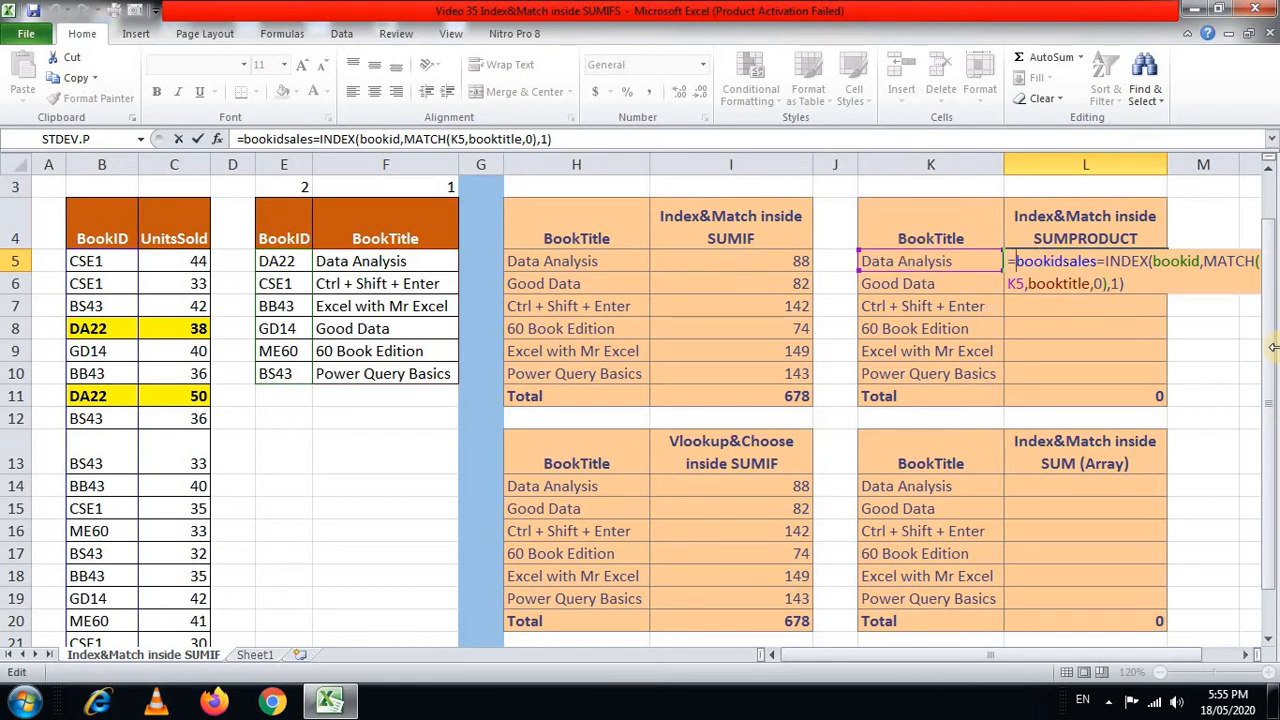
pyautogui.write('--')
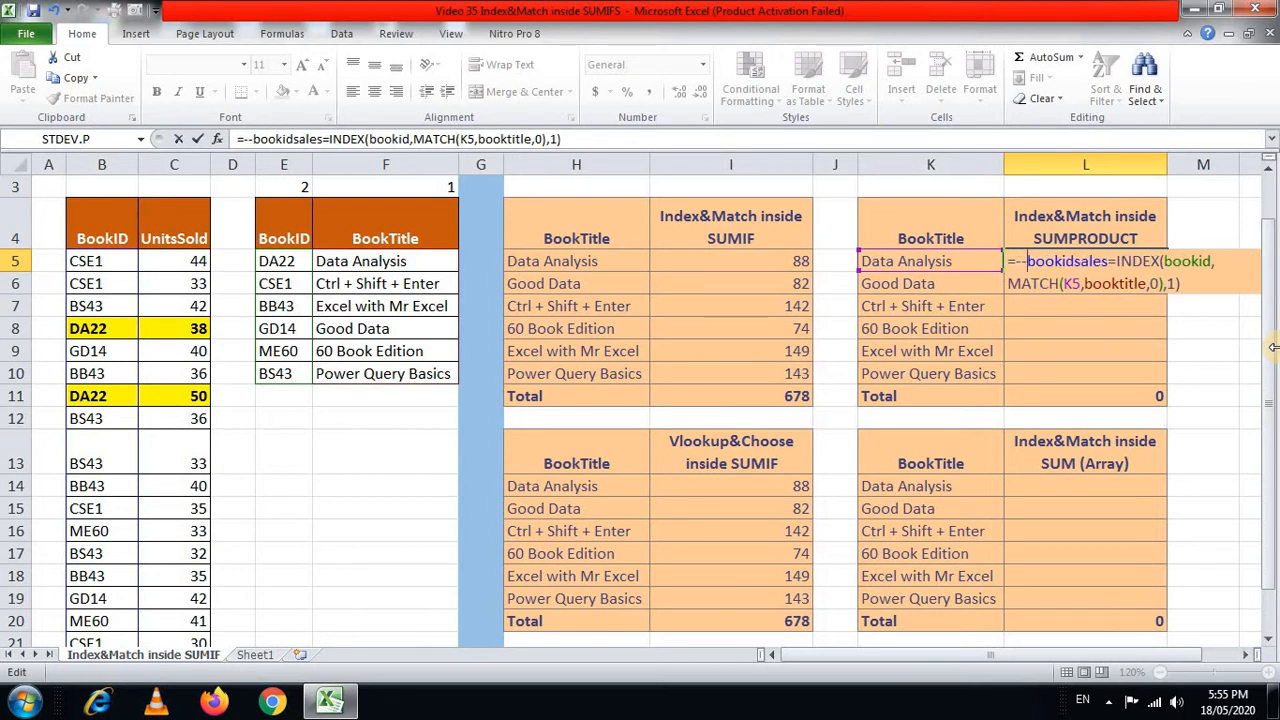
pyautogui.write('(')
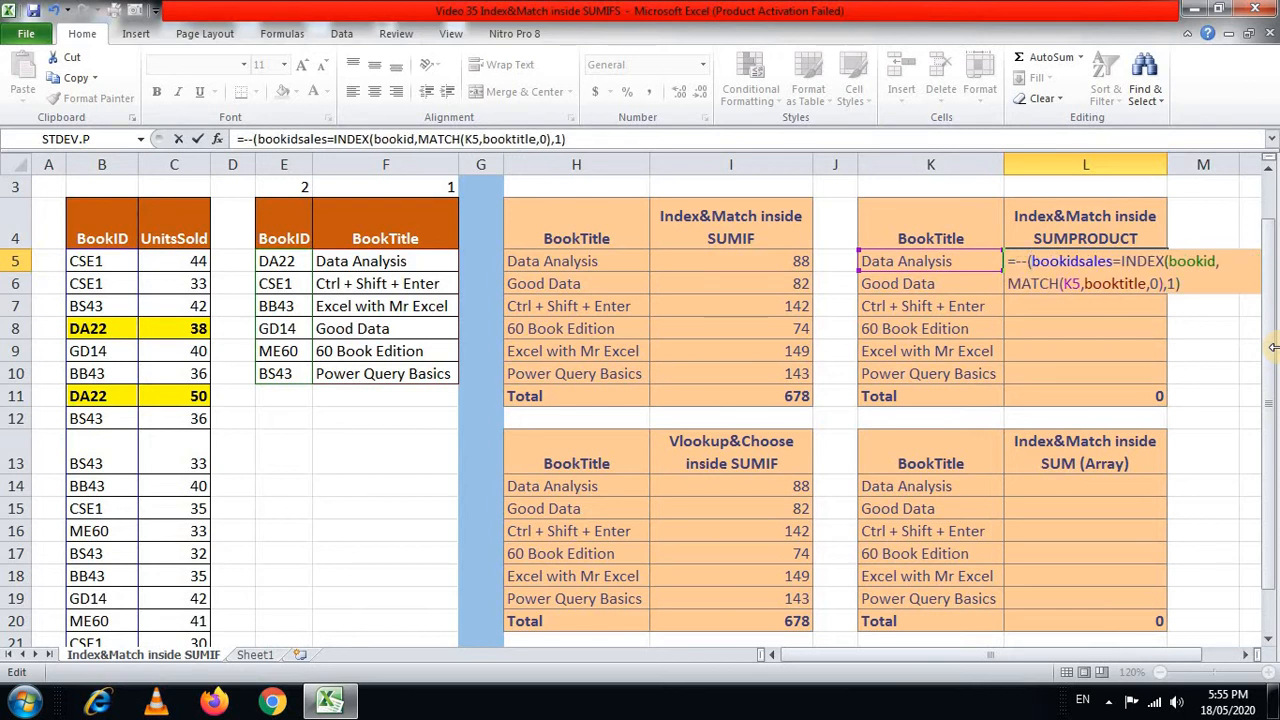
pyautogui.press('End')
pyautogui.write(')')
pyautogui.hotkey('ctrl', 'shift', 'Return')
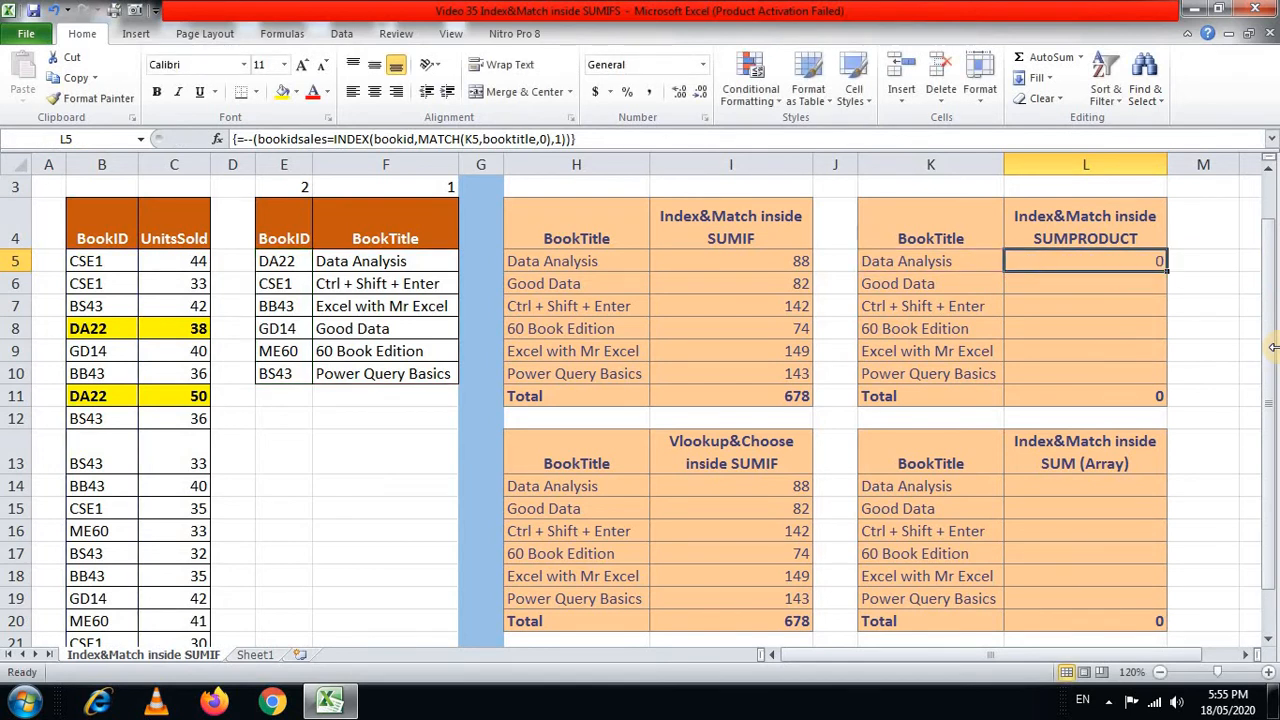
# Evaluate the whole L5 formula to inspect its array of ones and zeros, leaving the formula intact
pyautogui.press('F2')
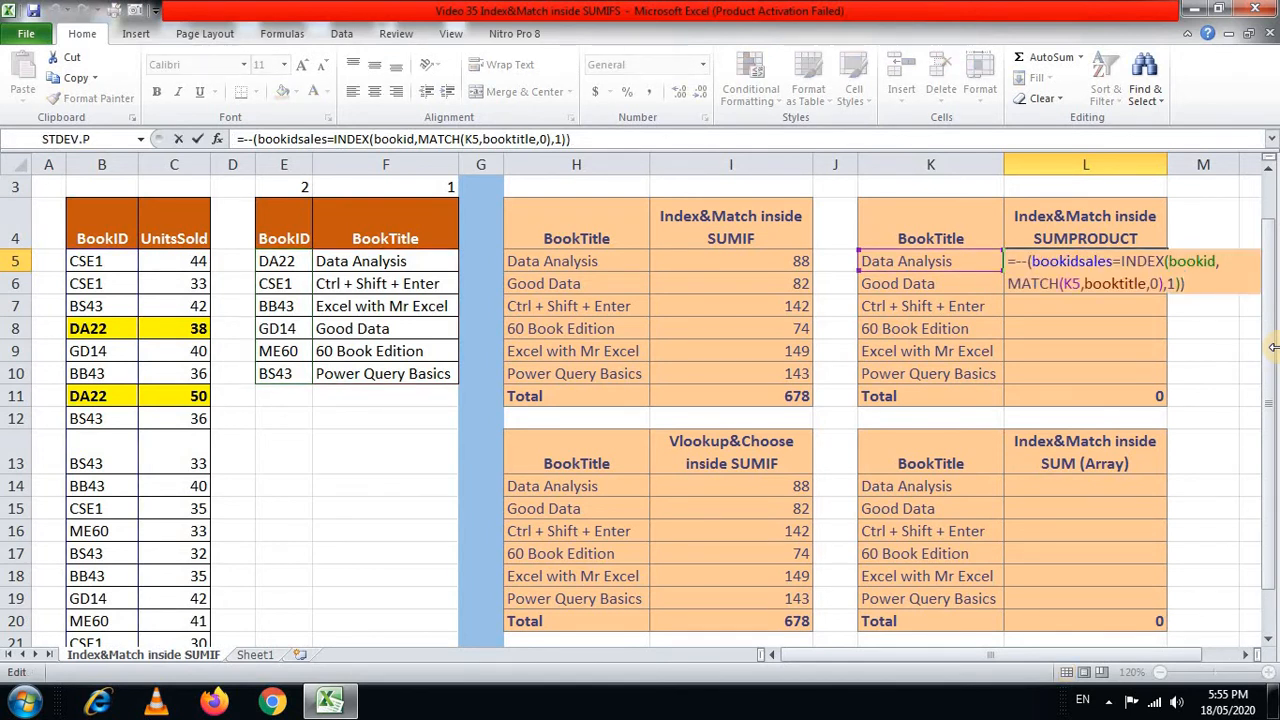
pyautogui.press('F9')
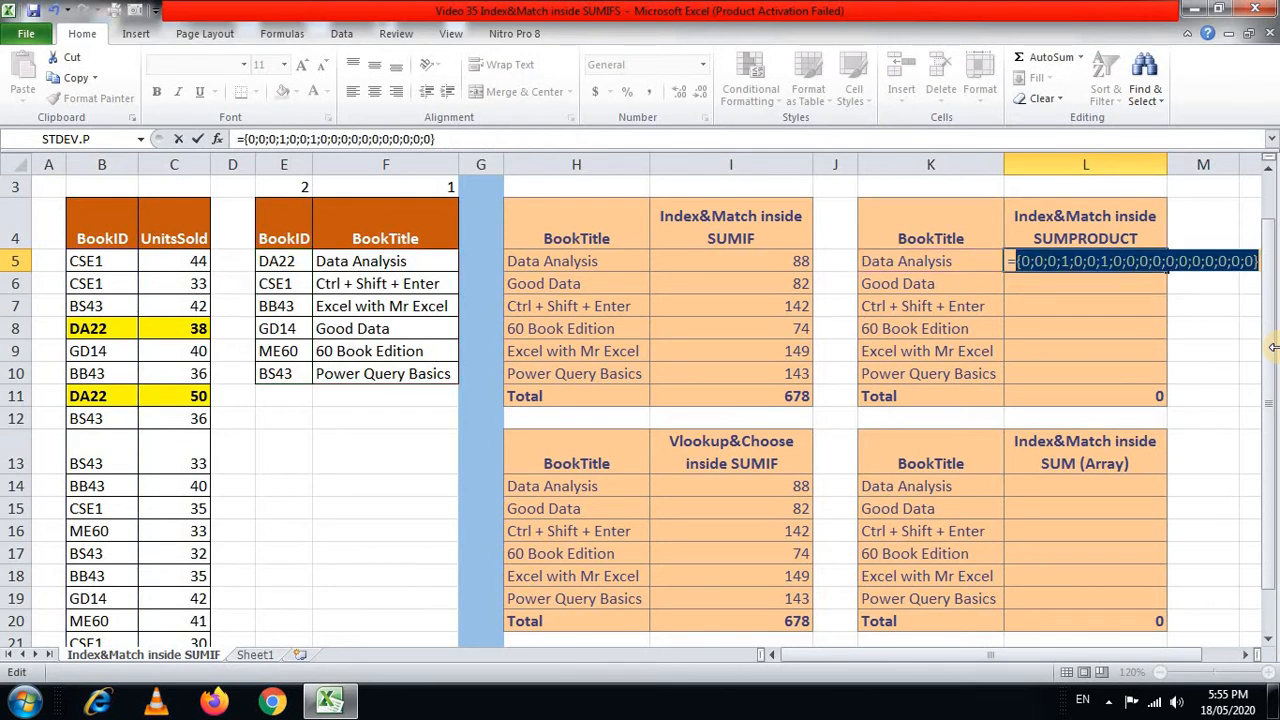
pyautogui.press('Escape')
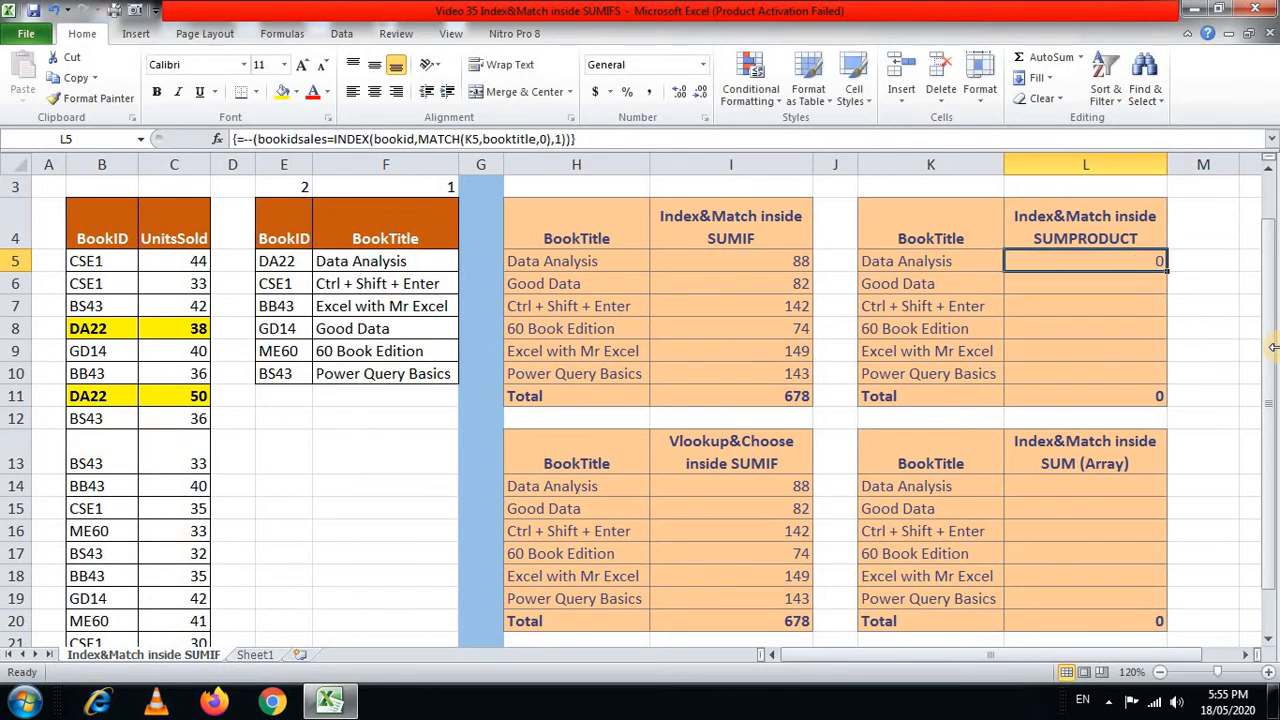
# Wrap the L5 expression in SUM with the named range unitssold as the second argument and commit it as a regular formula
pyautogui.press('F2')
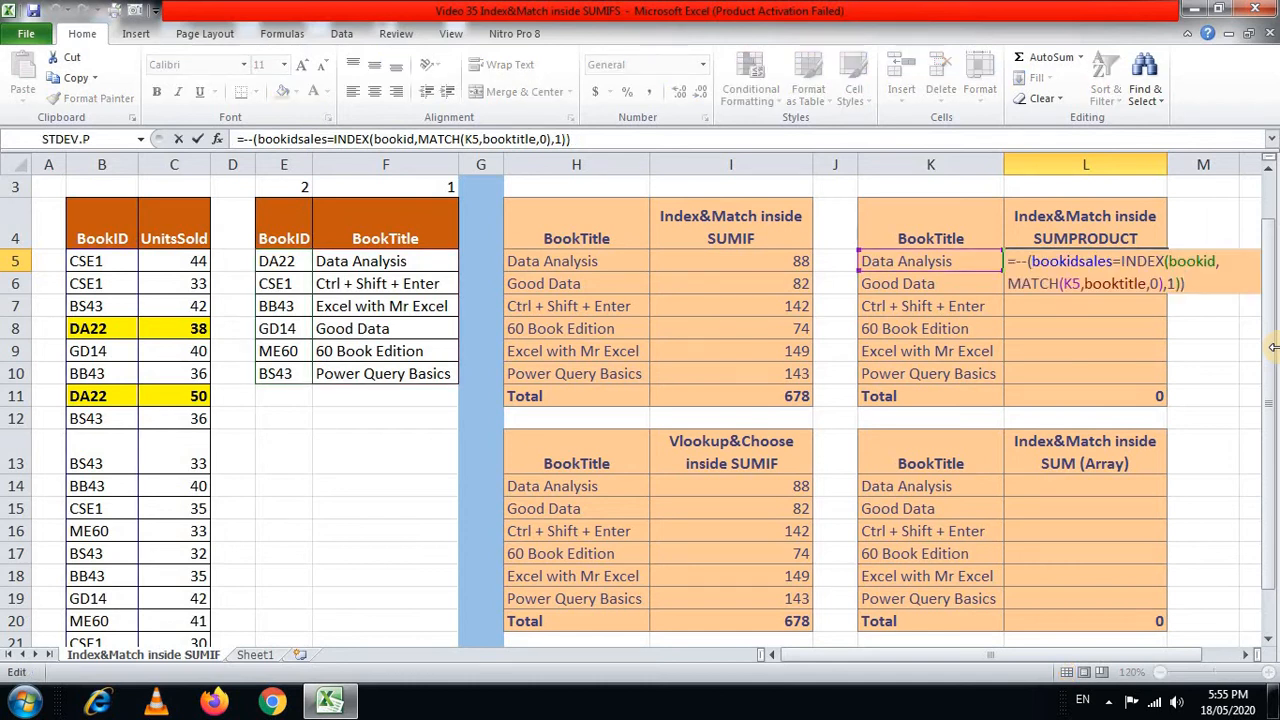
pyautogui.press('Home')
pyautogui.press('Right')
pyautogui.write('sum(')
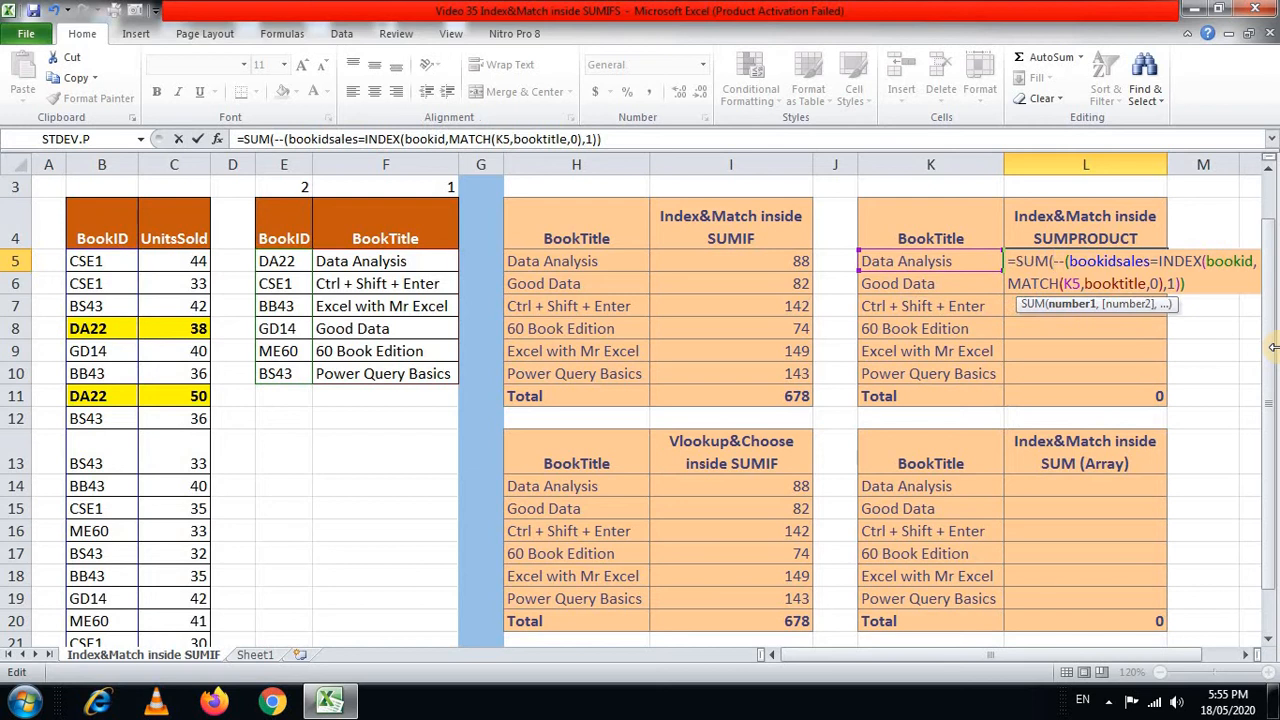
pyautogui.press('Down')
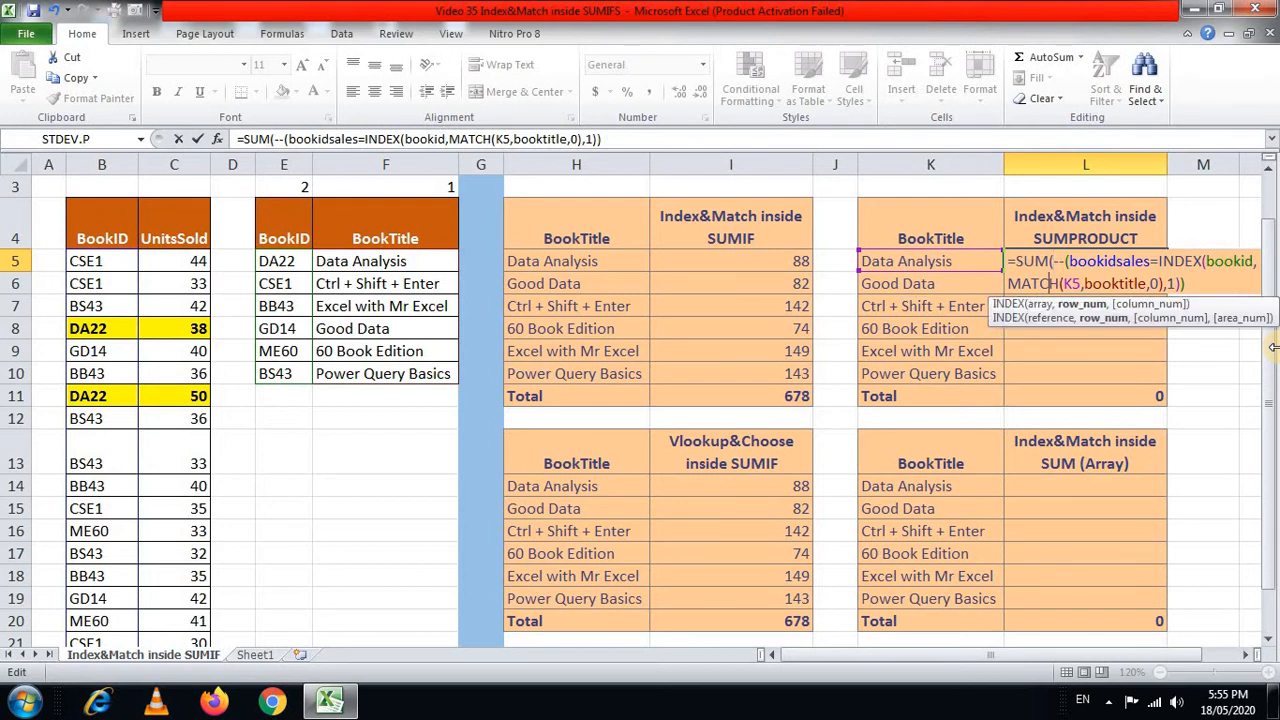
pyautogui.press('End')
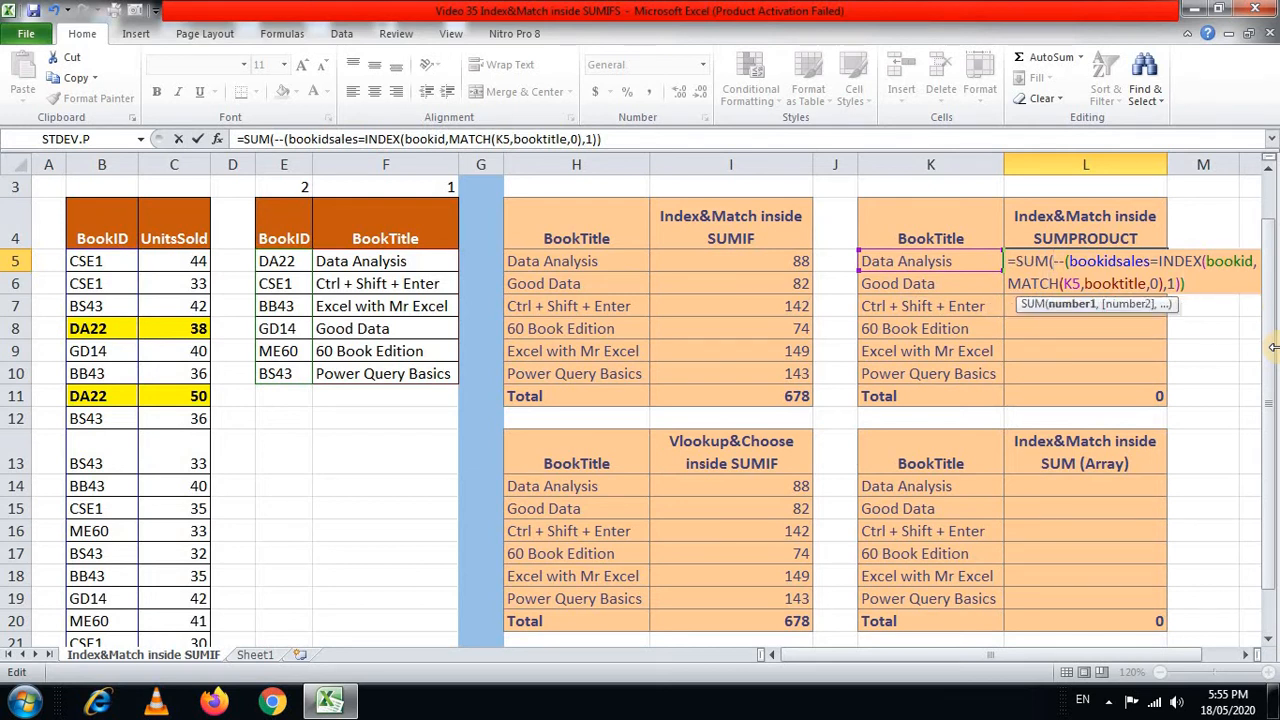
pyautogui.write(',')
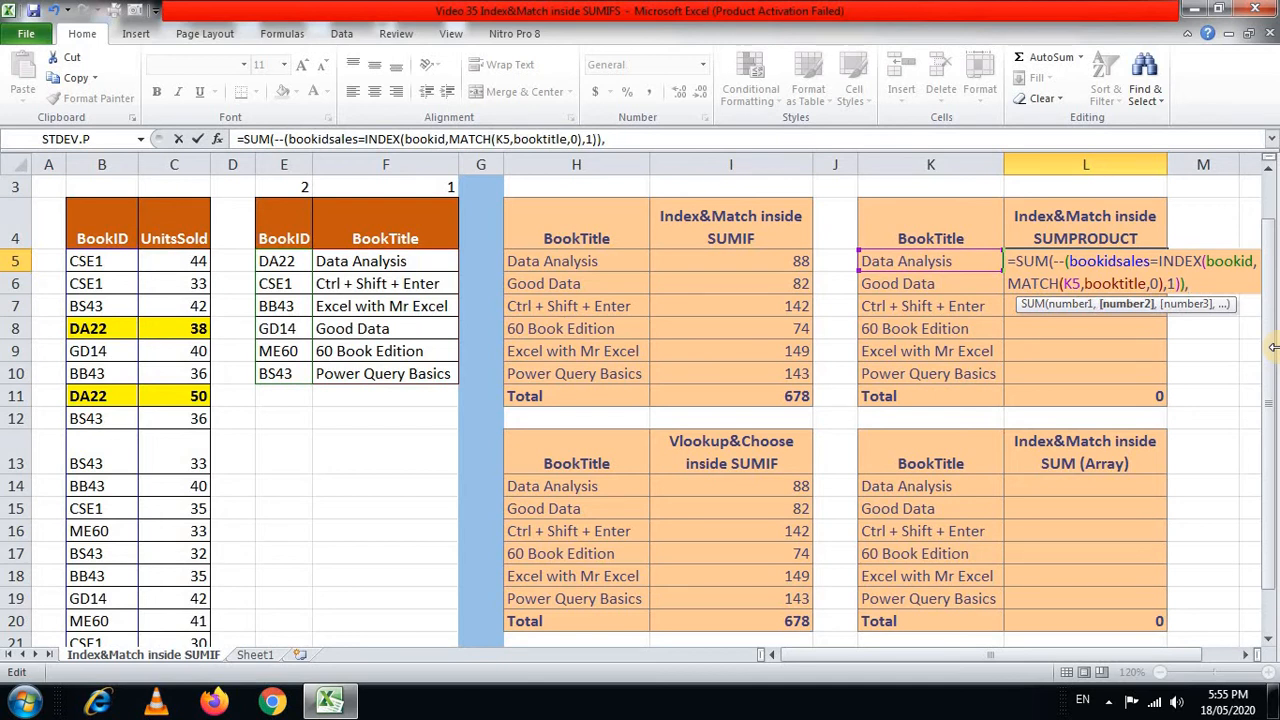
pyautogui.write('uni')
pyautogui.press('Tab')
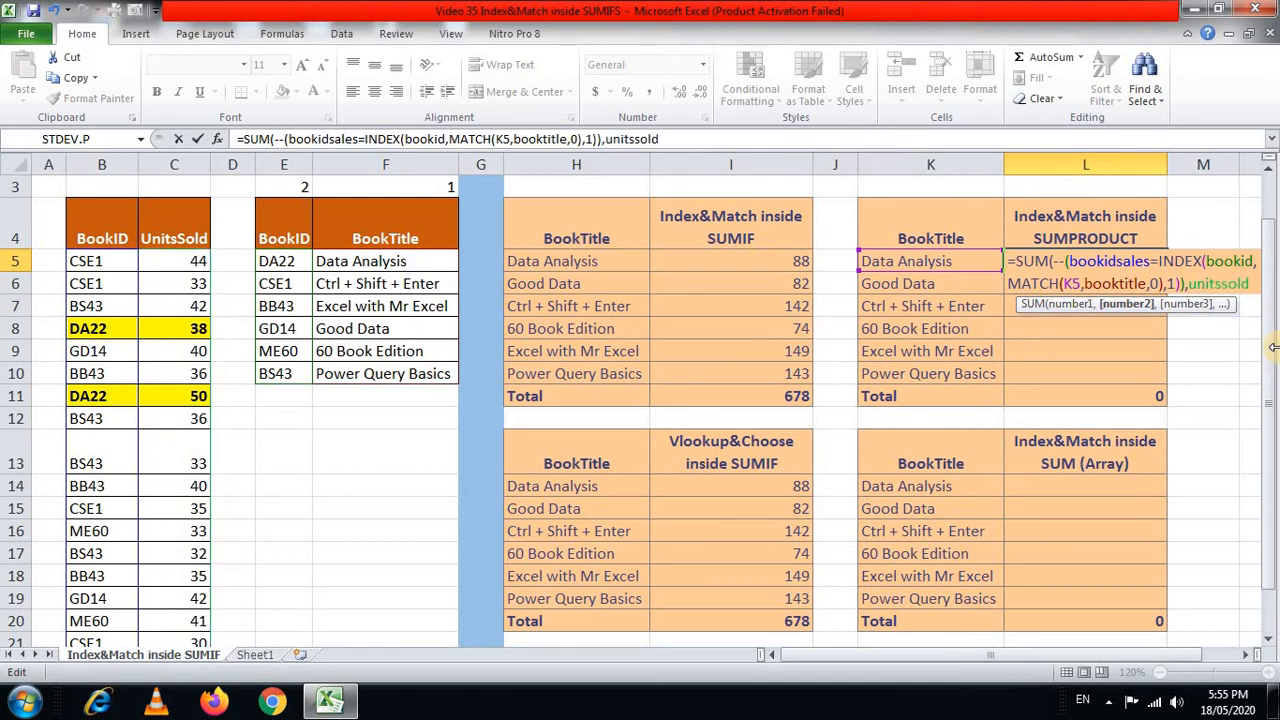
pyautogui.write(')')
pyautogui.hotkey('ctrl', 'Return')
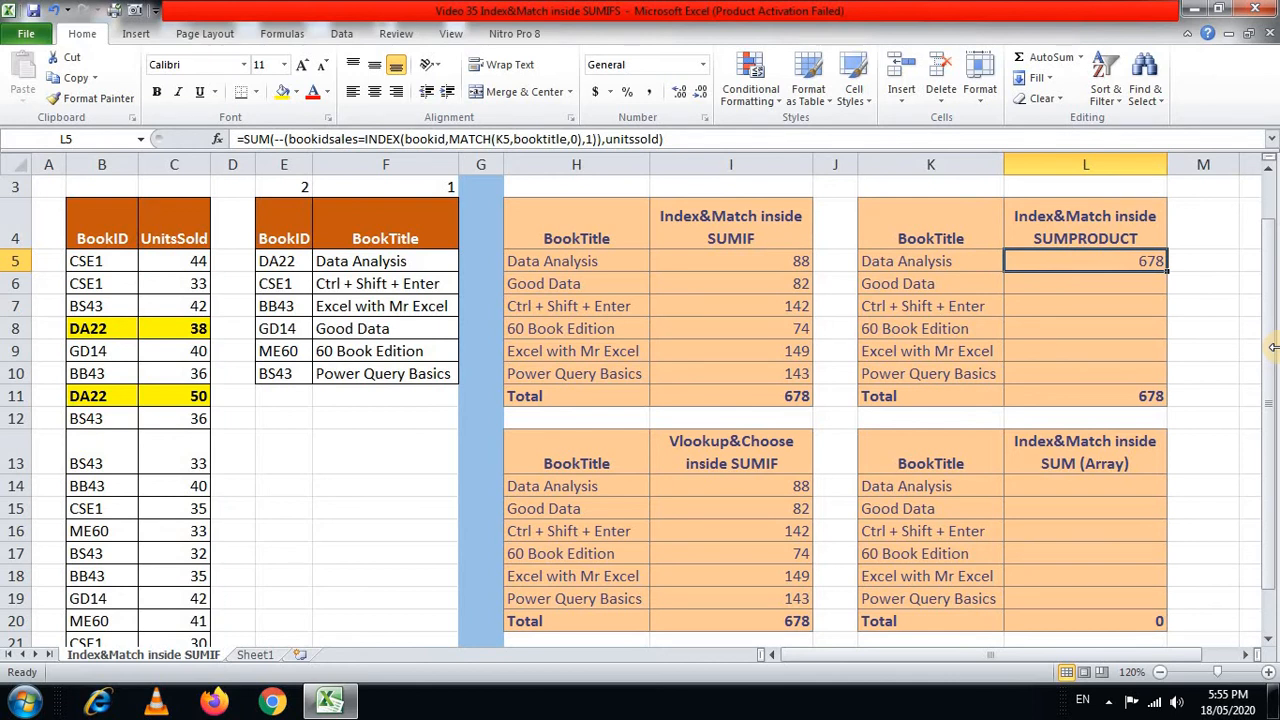
# Clear L5 and start a new INDEX formula there with the named range bookid as its array
pyautogui.press('Delete')
pyautogui.write('=')
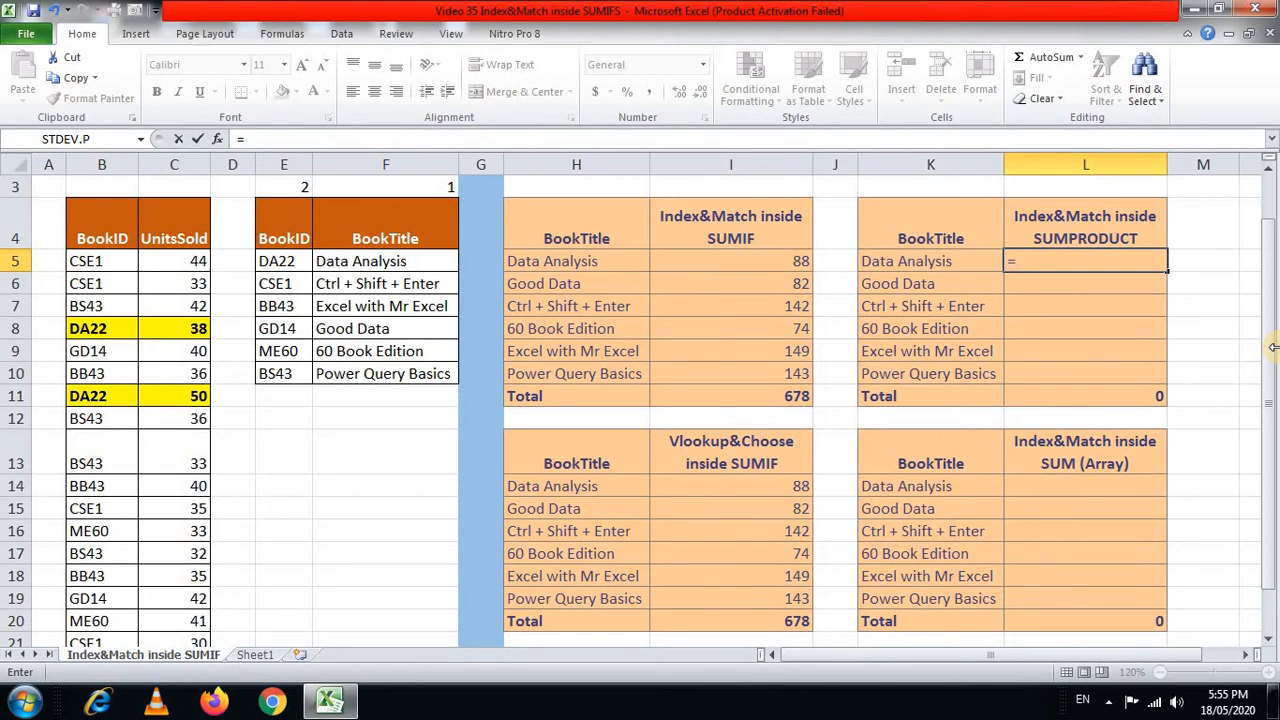
pyautogui.write('in')
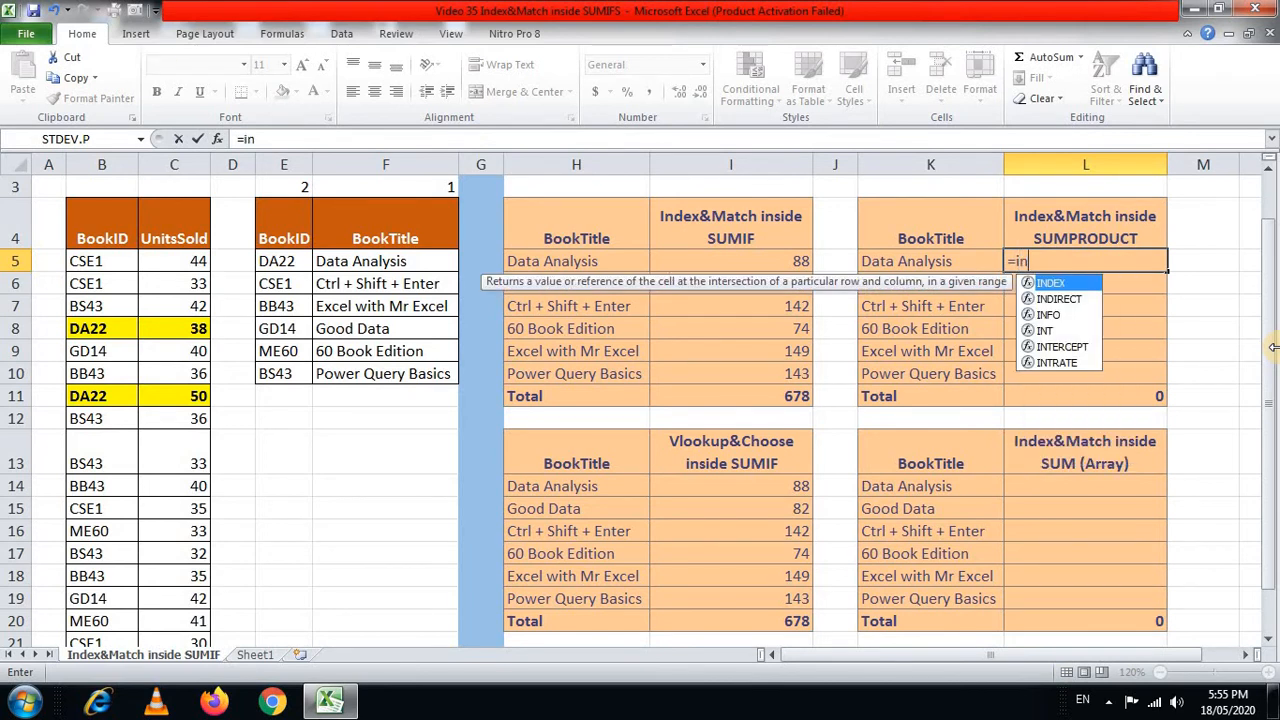
pyautogui.write('d')
pyautogui.press('Tab')
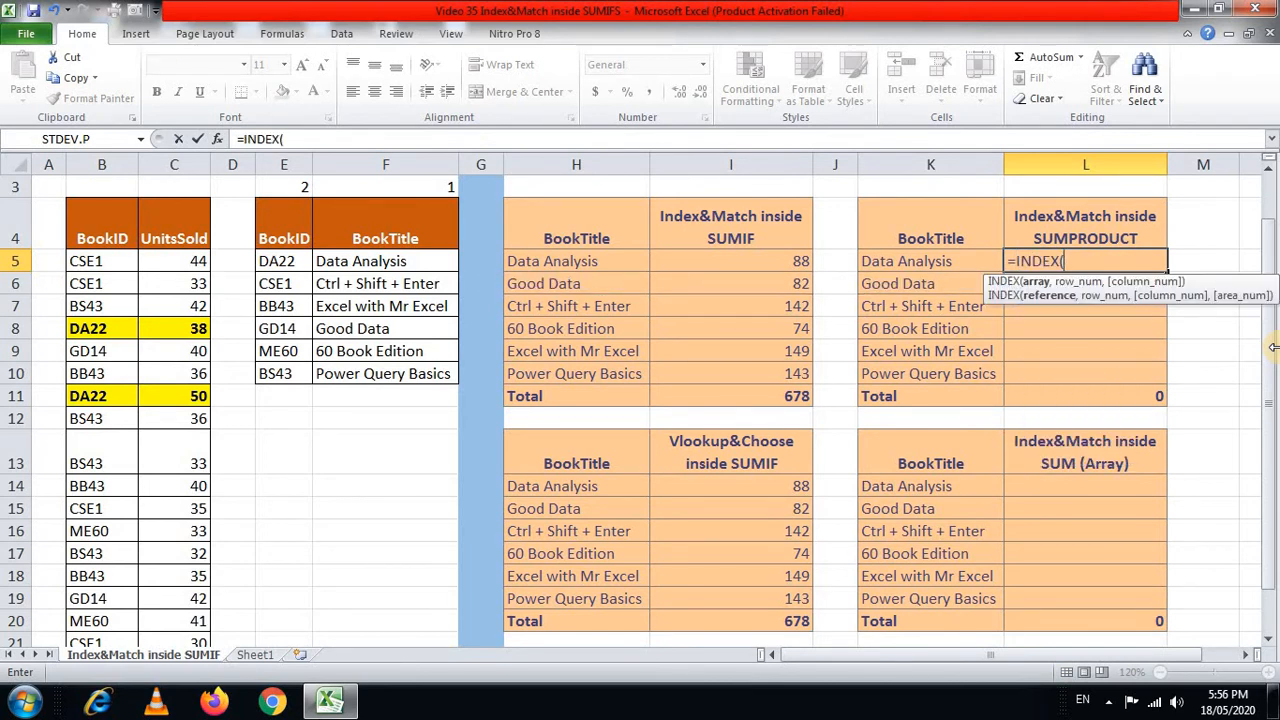
pyautogui.press('F5')
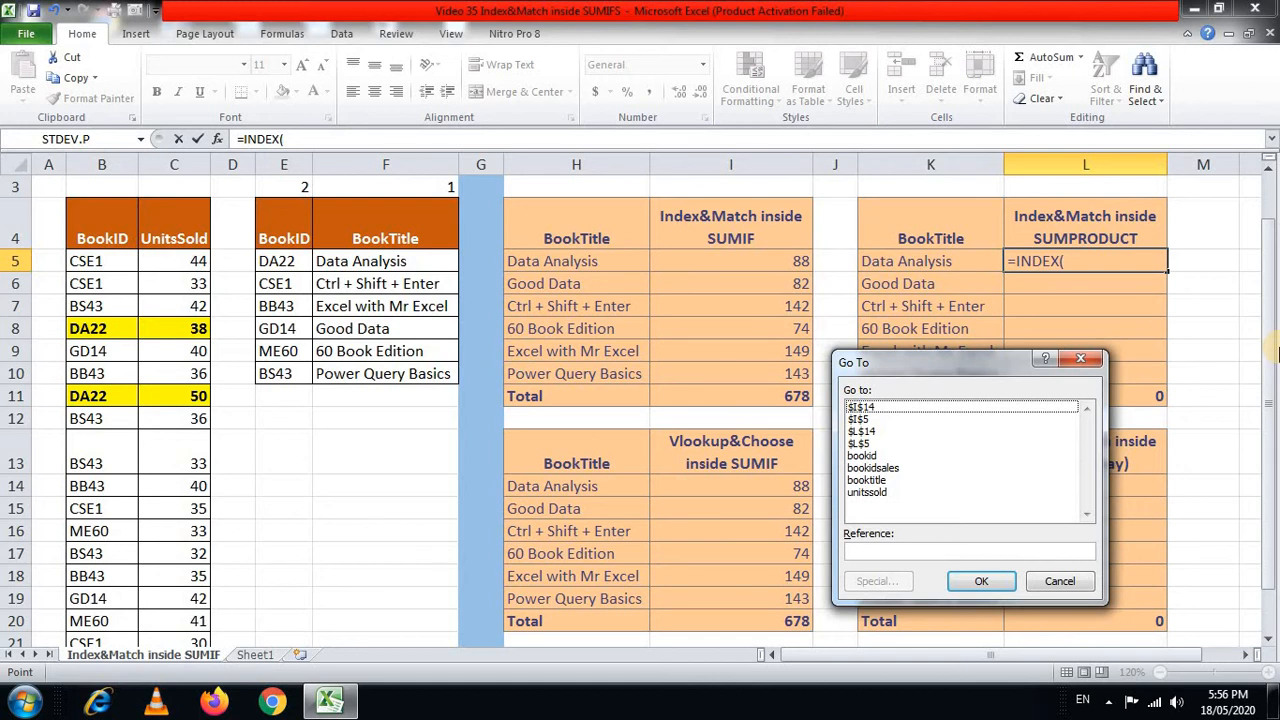
pyautogui.press('Down')
pyautogui.press('Down')
pyautogui.press('Down')
pyautogui.press('Down')
pyautogui.press('Down')
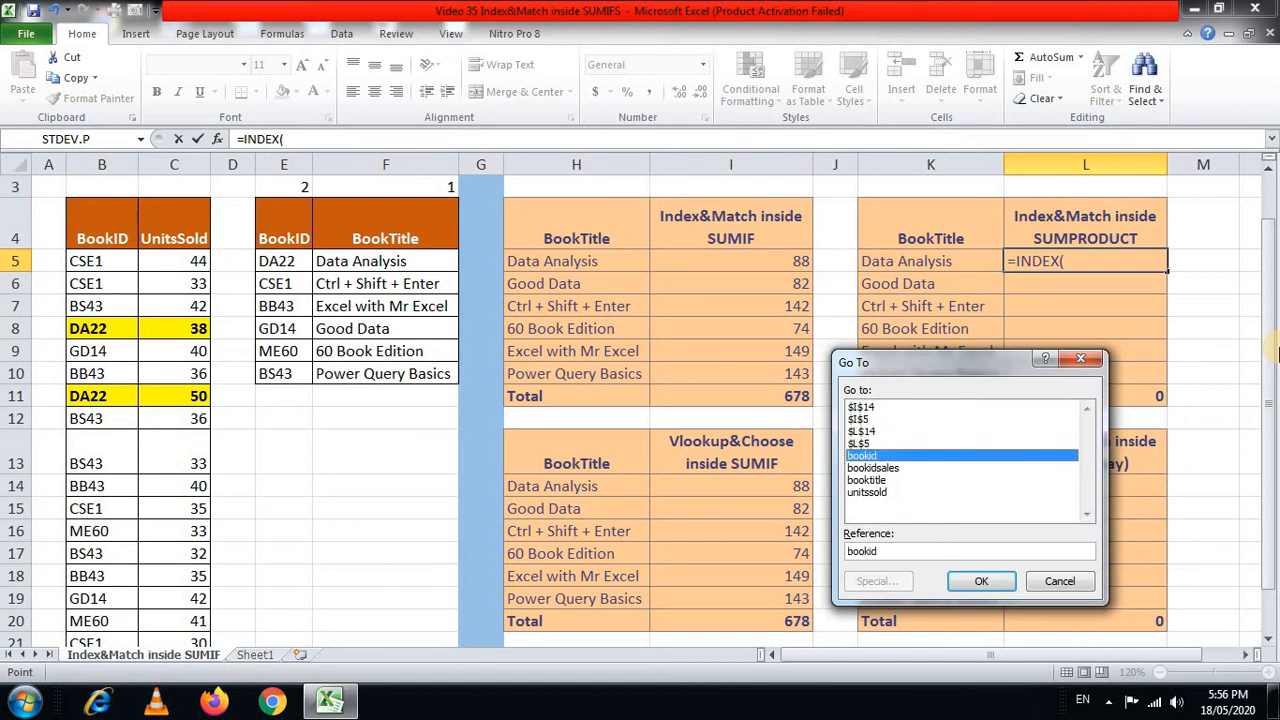
pyautogui.press('Return')
pyautogui.write(',')
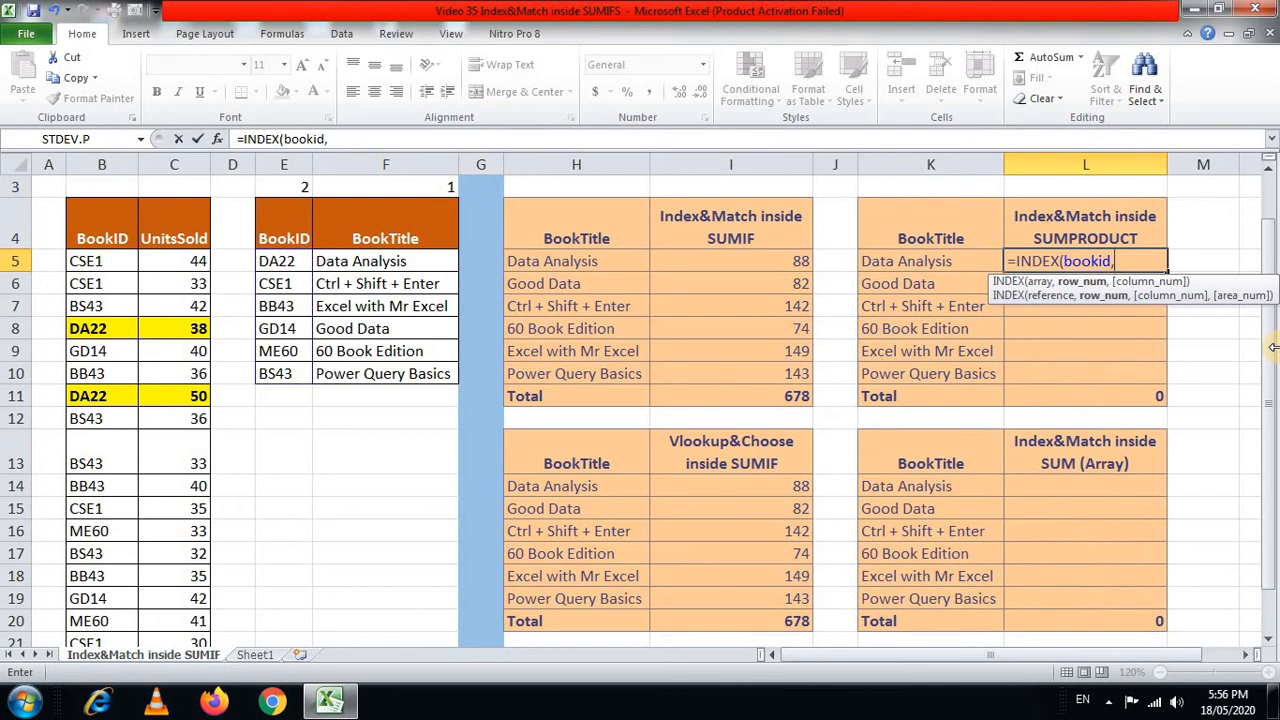
# Nest MATCH as the row number of the INDEX formula in L5, with K5 as its lookup value
pyautogui.write('mat')
pyautogui.press('Tab')
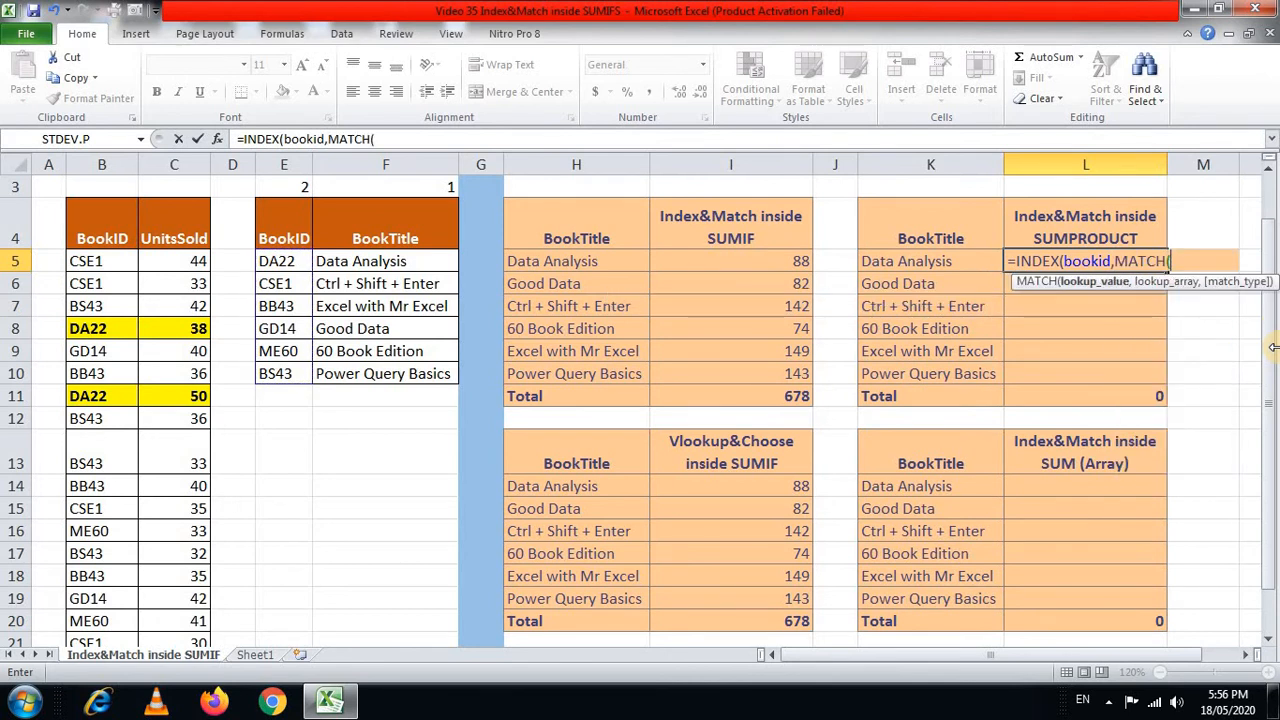
pyautogui.press('Left')
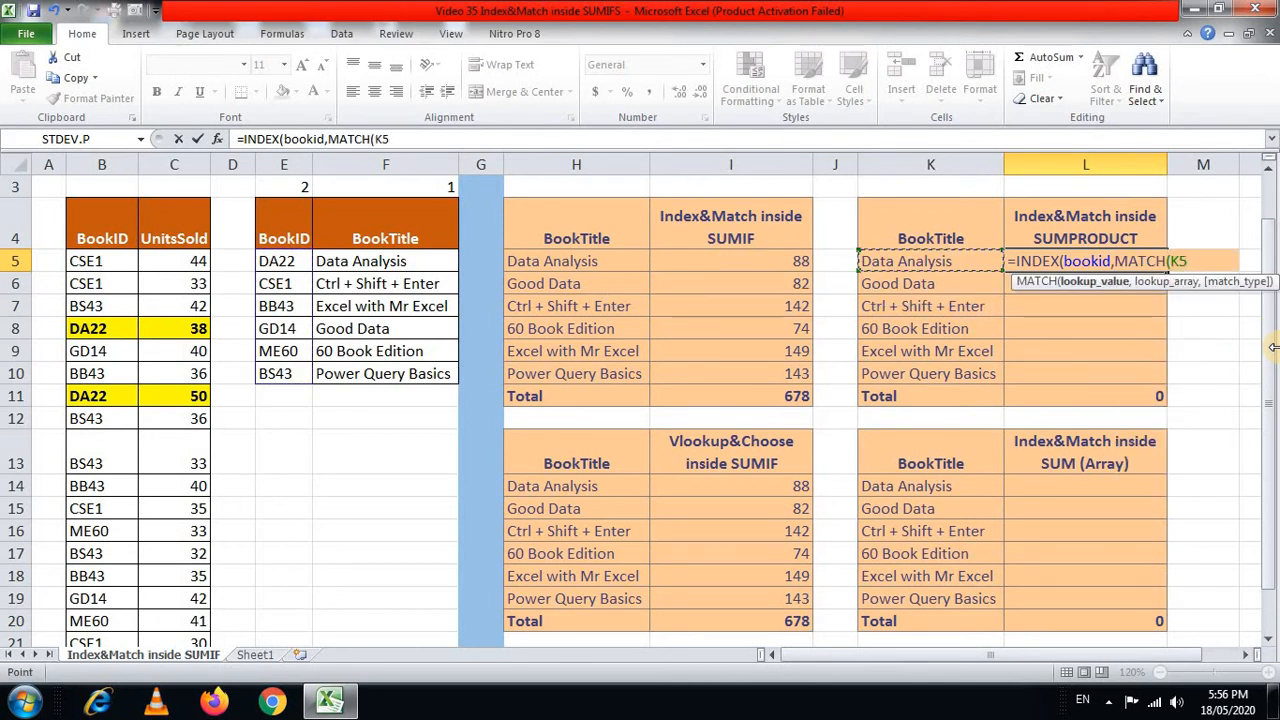
pyautogui.write(',')
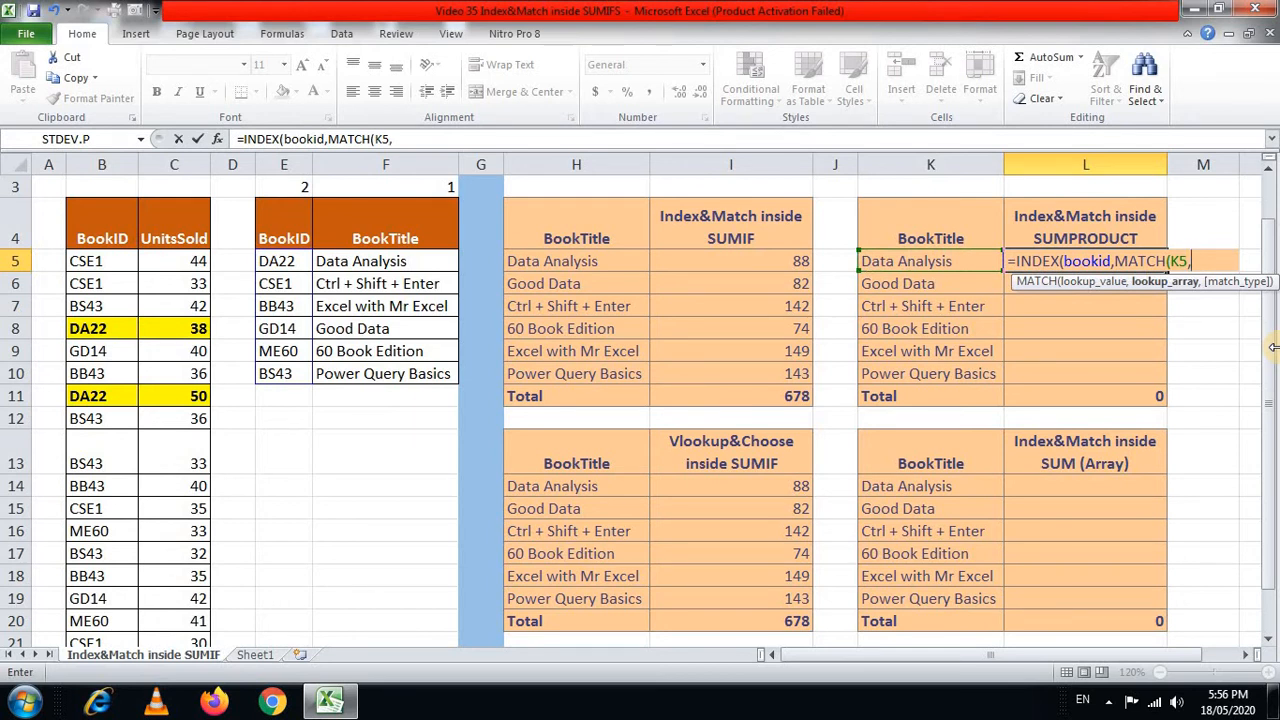
# Insert the named range booktitle as the lookup array of MATCH in the L5 formula
pyautogui.press('F5')
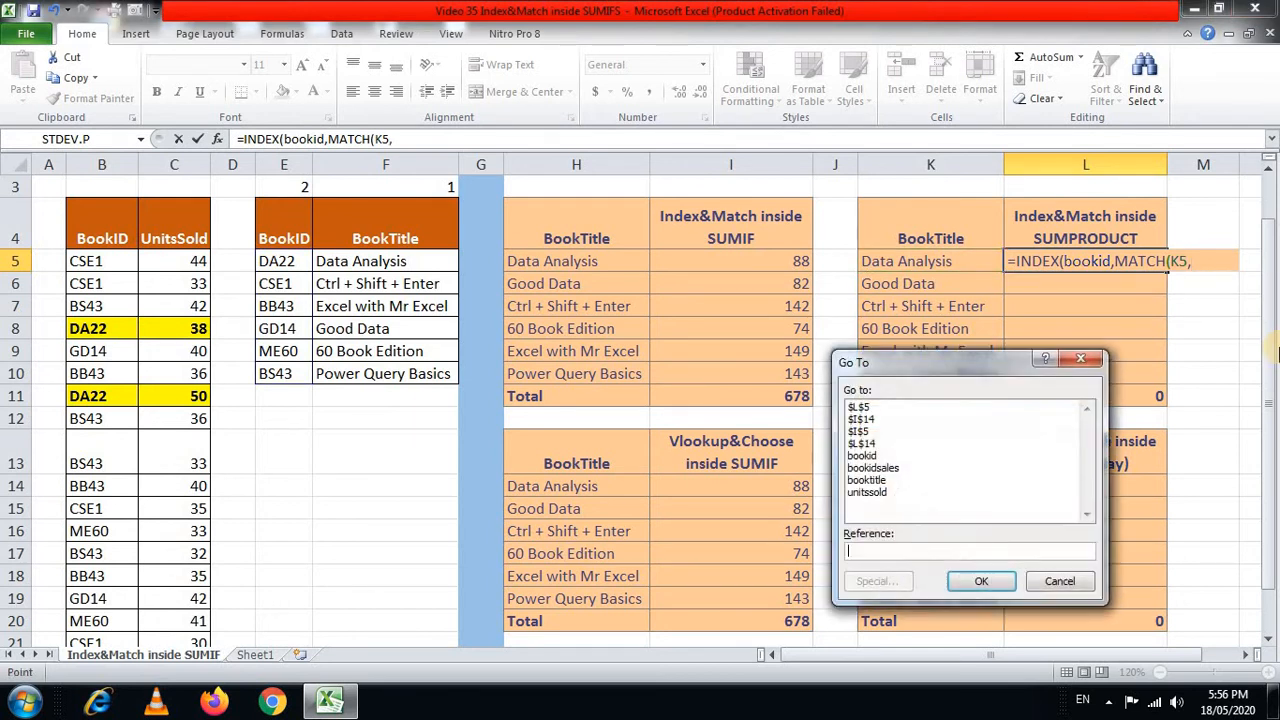
pyautogui.press('Tab')
pyautogui.press('Tab')
pyautogui.press('Tab')
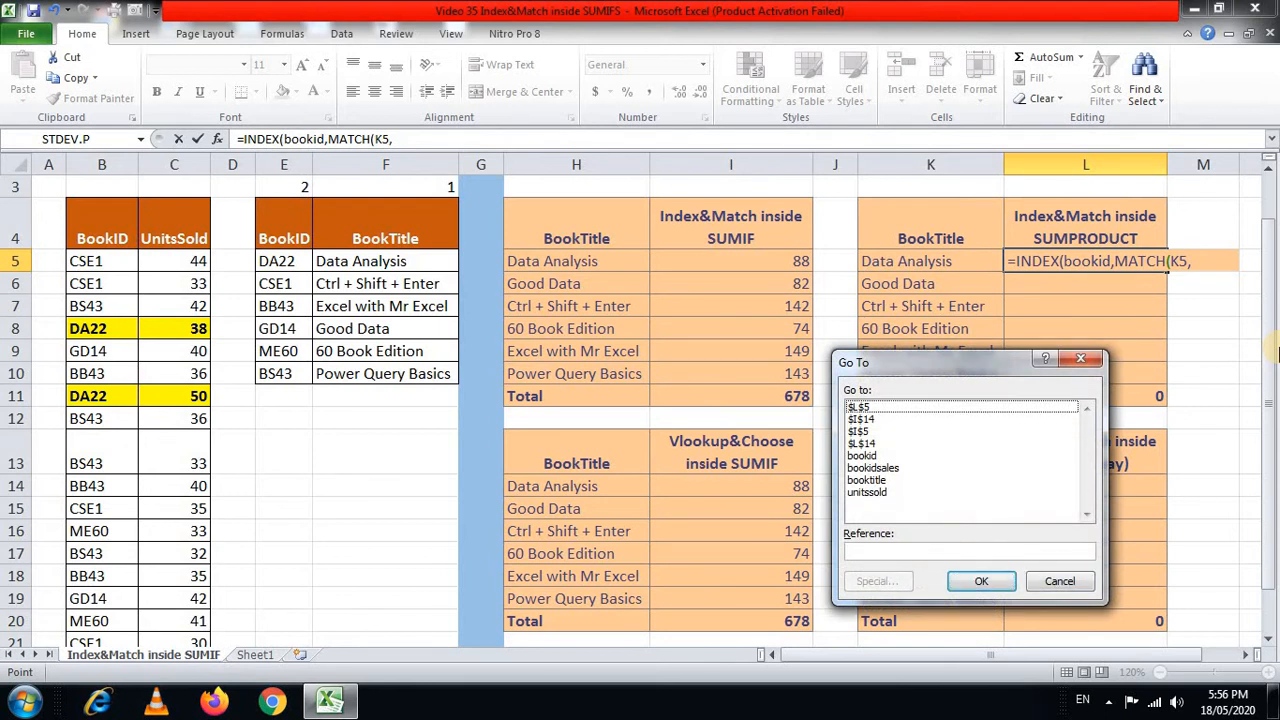
pyautogui.press('Down')
pyautogui.press('Down')
pyautogui.press('Down')
pyautogui.press('Down')
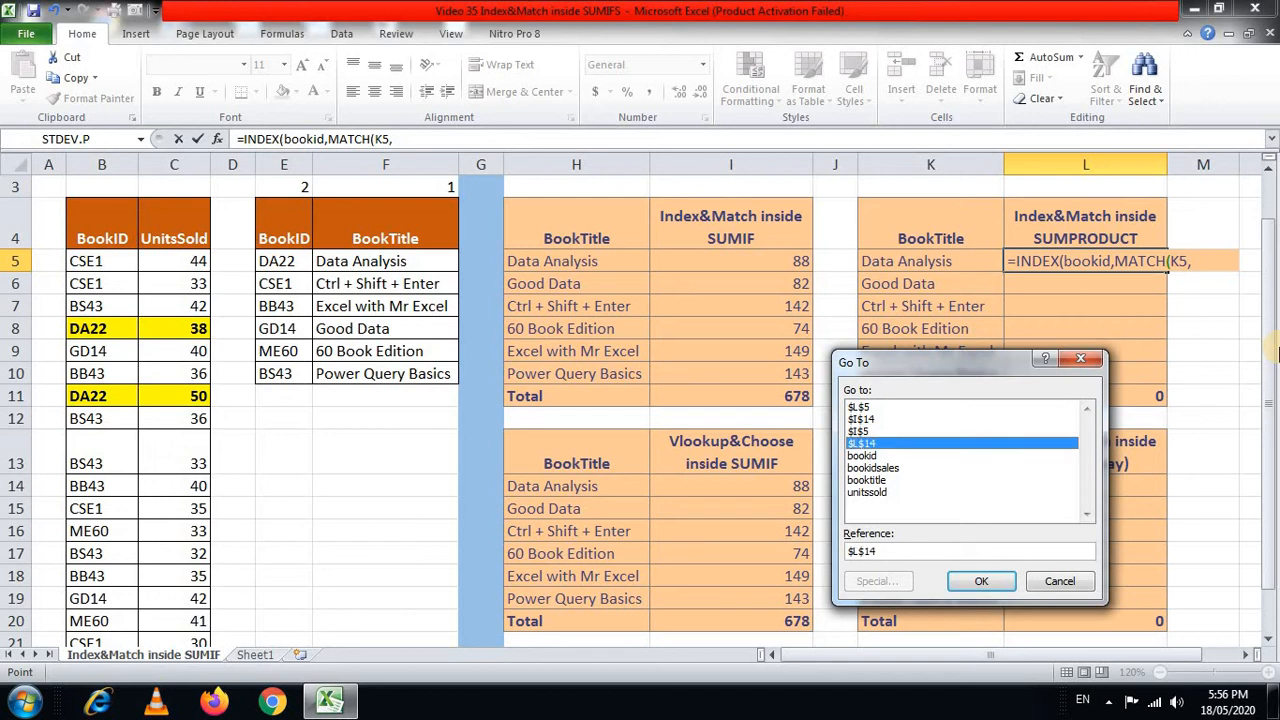
pyautogui.press('Down')
pyautogui.press('Down')
pyautogui.press('Down')
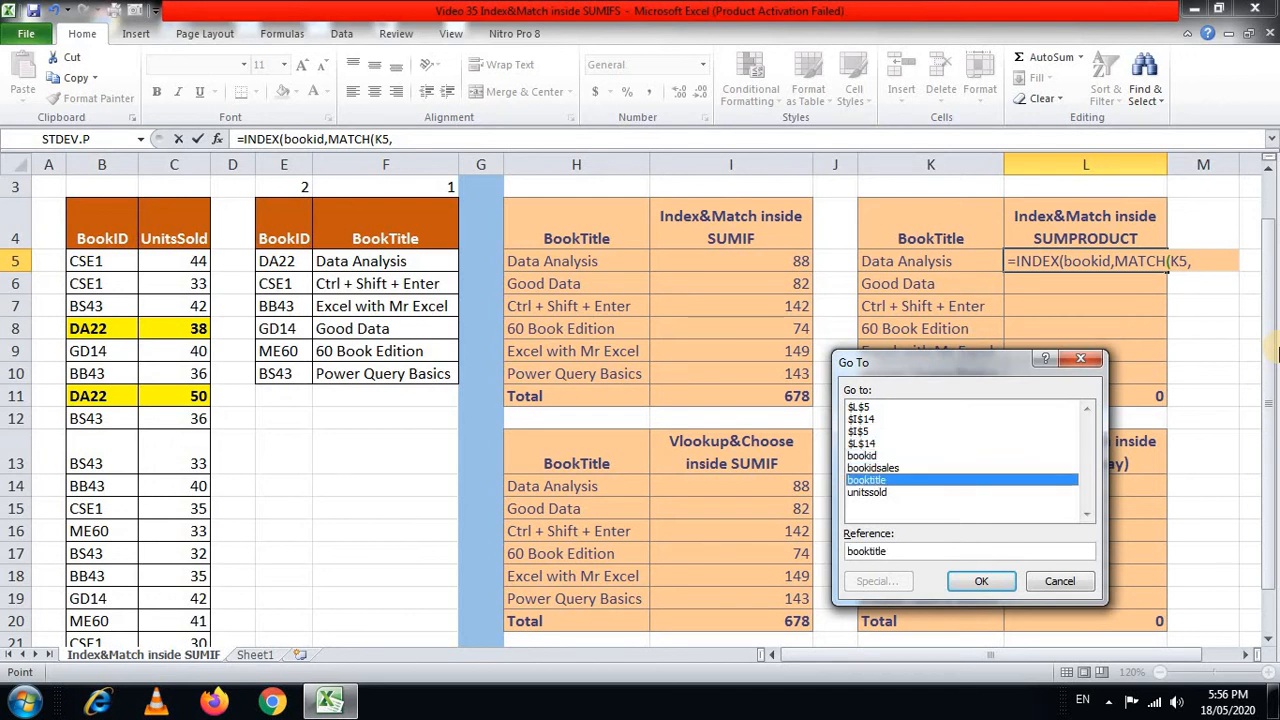
pyautogui.press('Return')
# Complete the L5 formula with match type 0 and column number 1, and commit it keeping the cell selected
pyautogui.write(',0)')
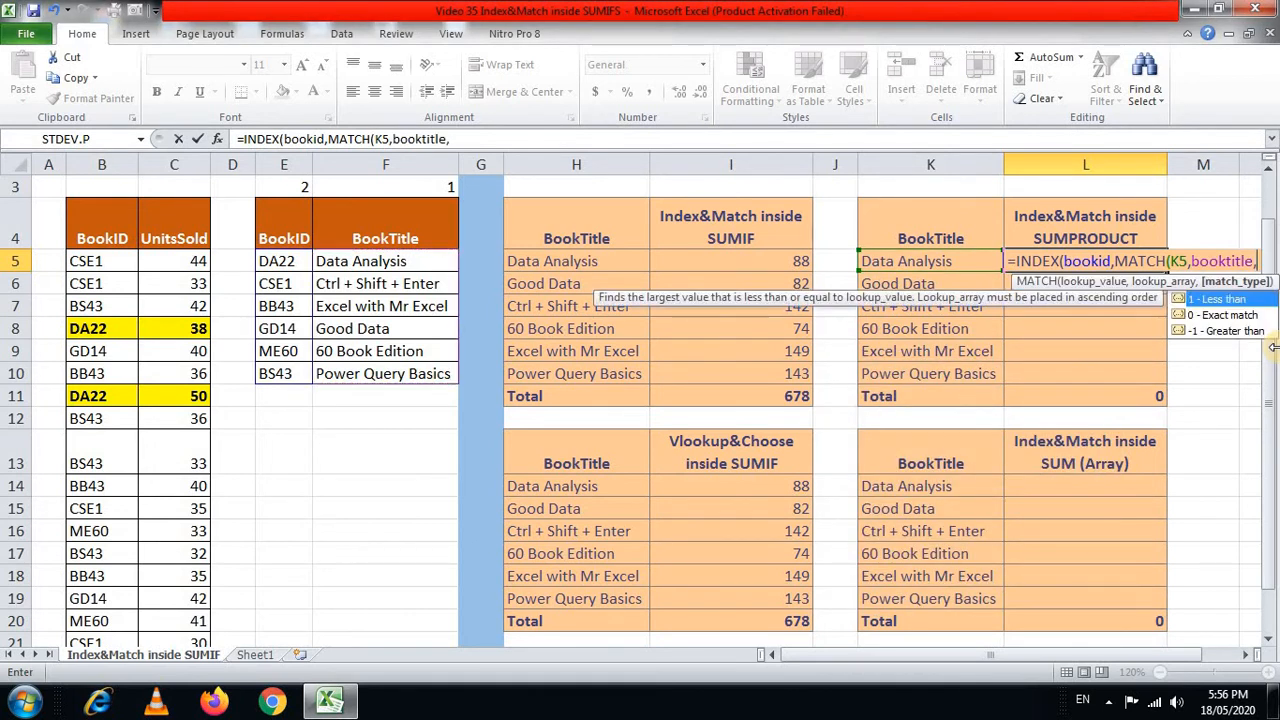
pyautogui.write(',1')
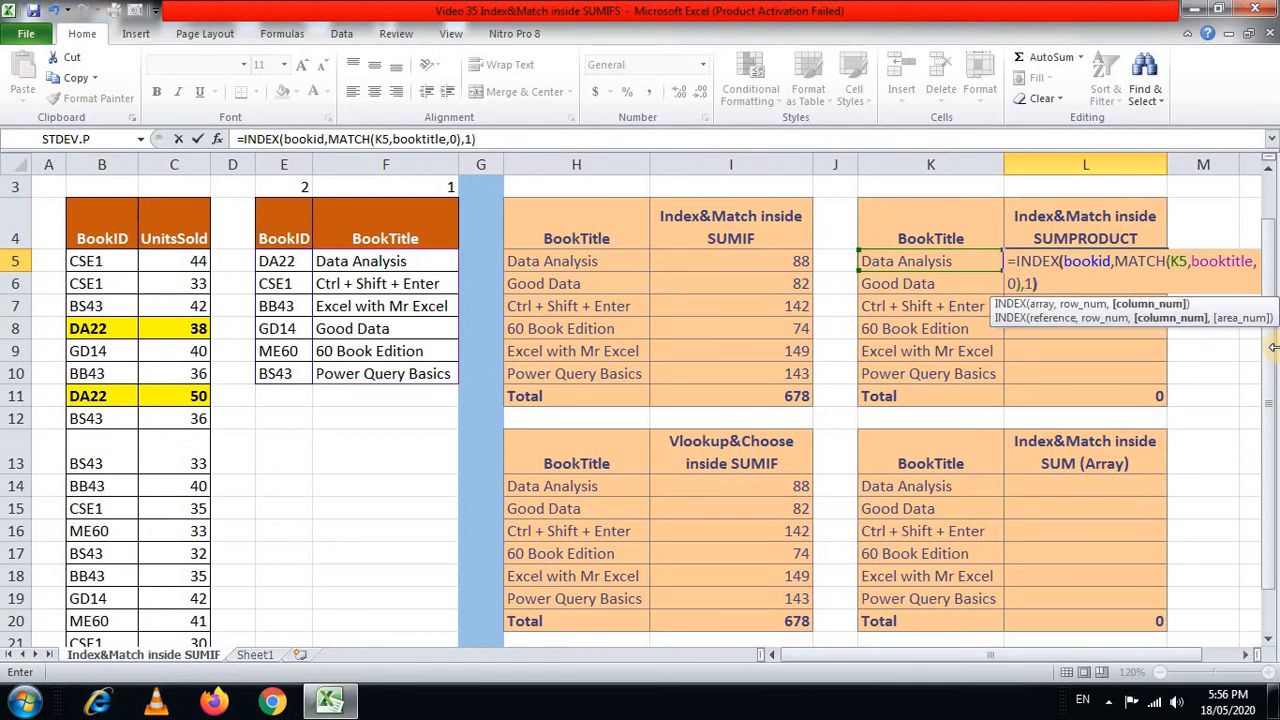
pyautogui.write(')')
pyautogui.hotkey('ctrl', 'Return')
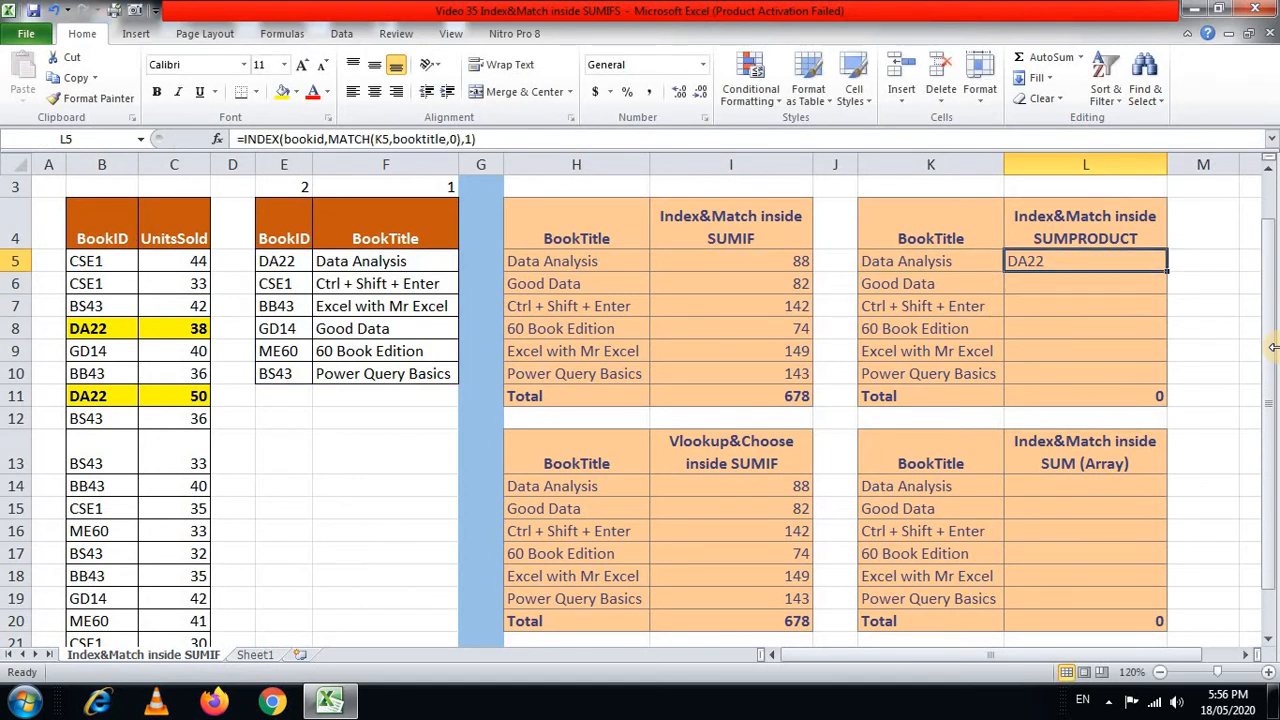
# Insert bookidsales= ahead of INDEX in L5 and commit it as a regular formula
pyautogui.press('F2')
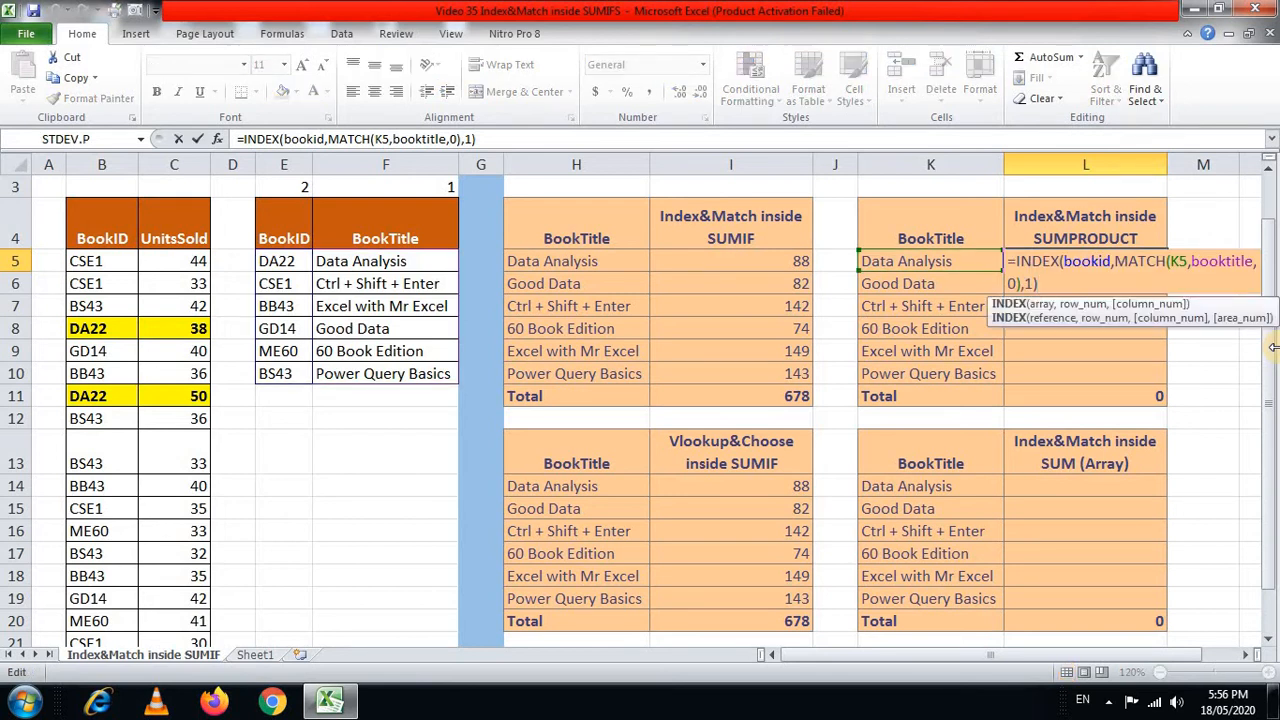
pyautogui.press('Left')
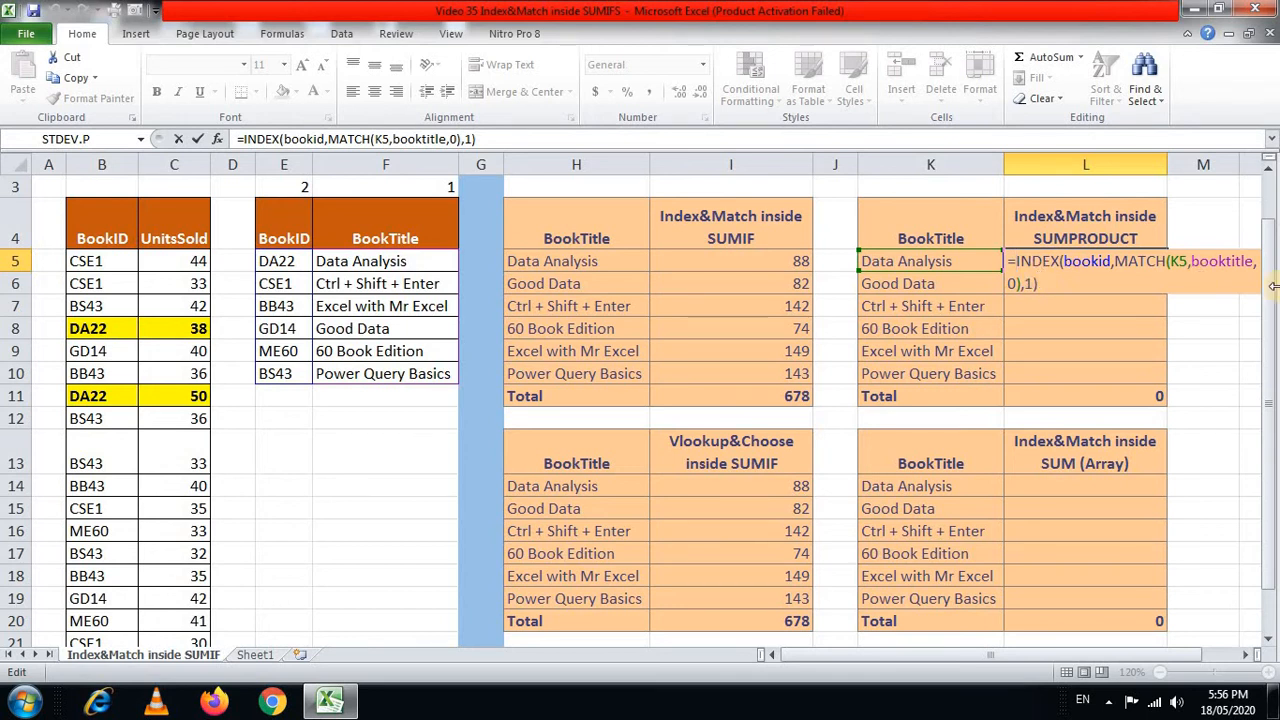
pyautogui.write('book')
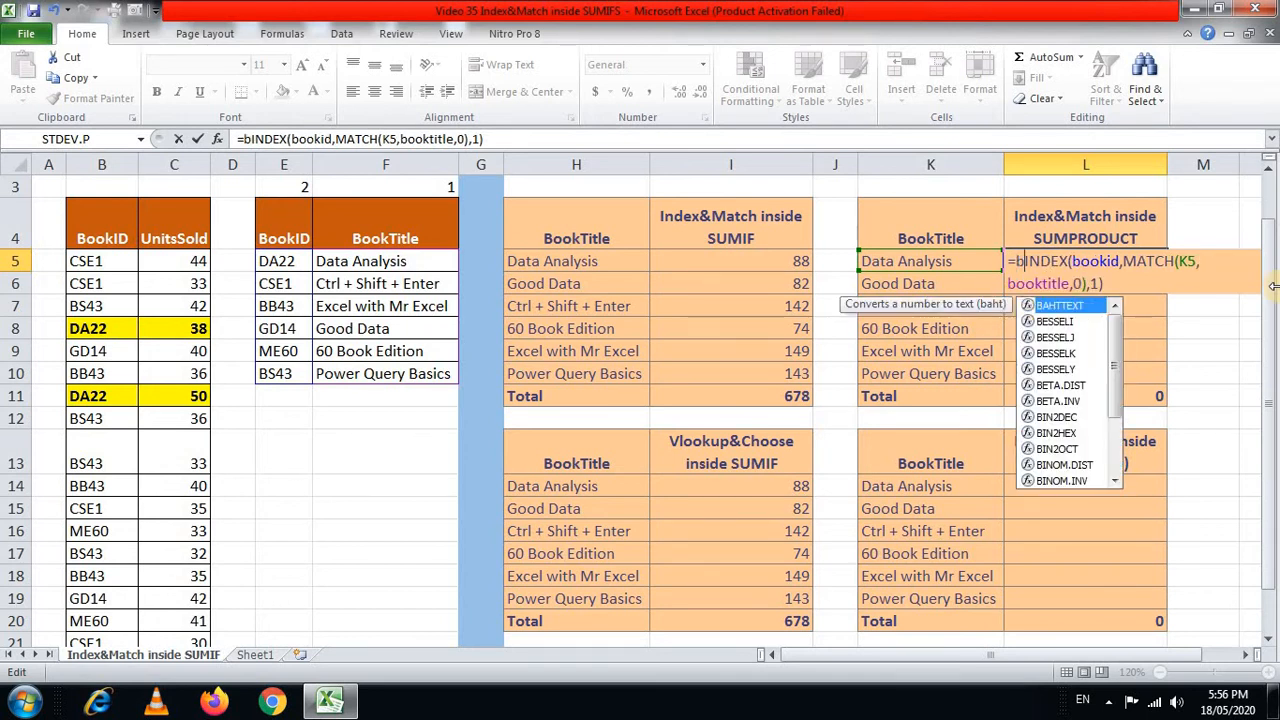
pyautogui.press('Down')
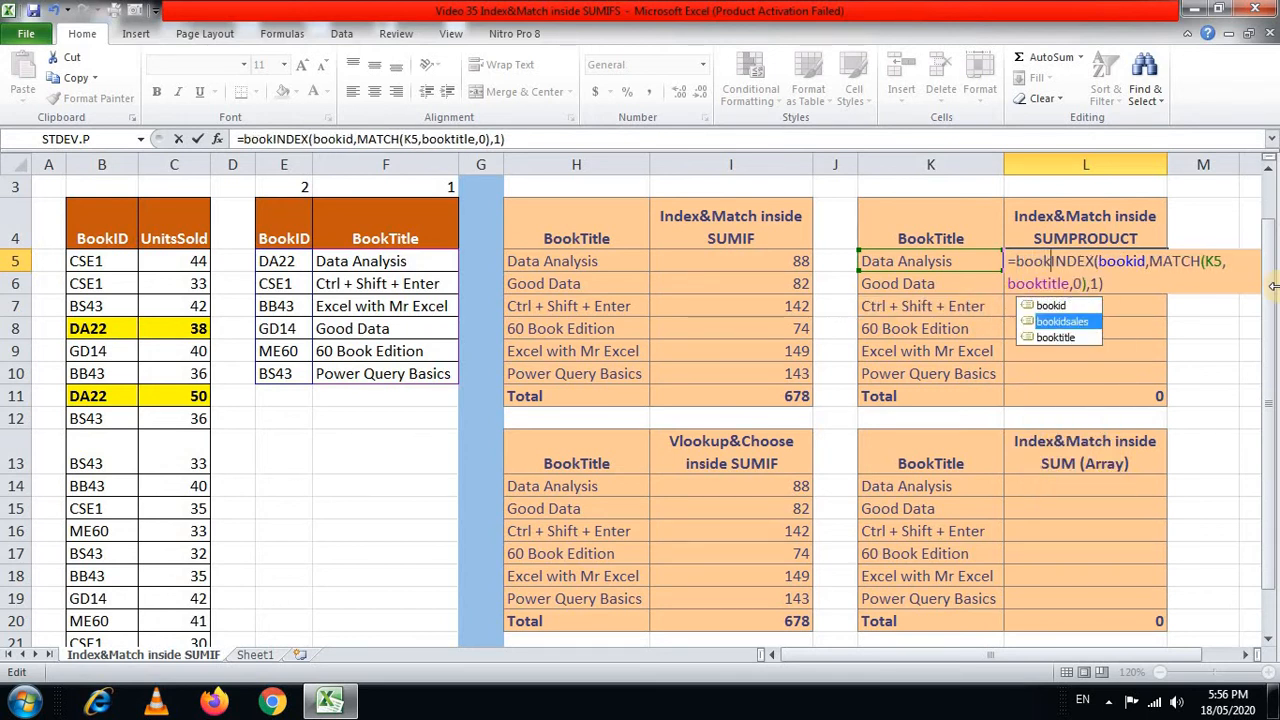
pyautogui.press('Tab')
pyautogui.write('=')
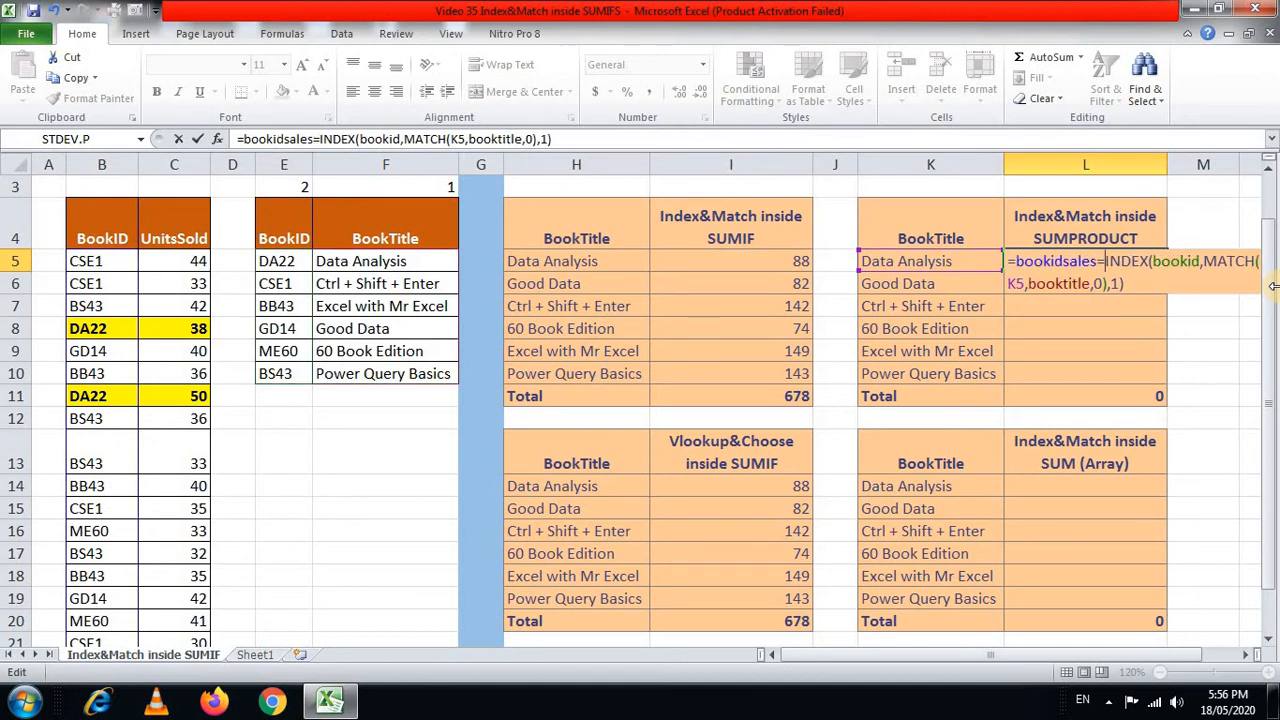
pyautogui.hotkey('ctrl', 'Return')
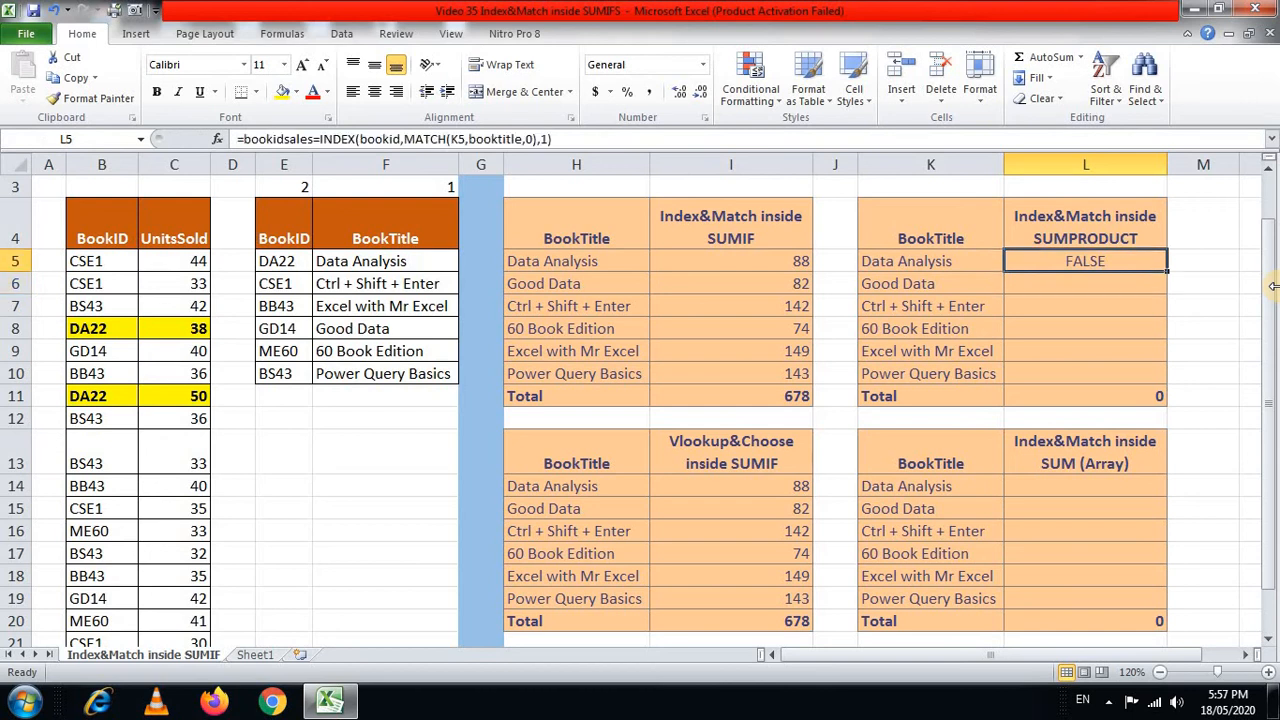
# Evaluate the L5 comparison to inspect its array of TRUE and FALSE values, leaving the formula intact
pyautogui.press('F2')
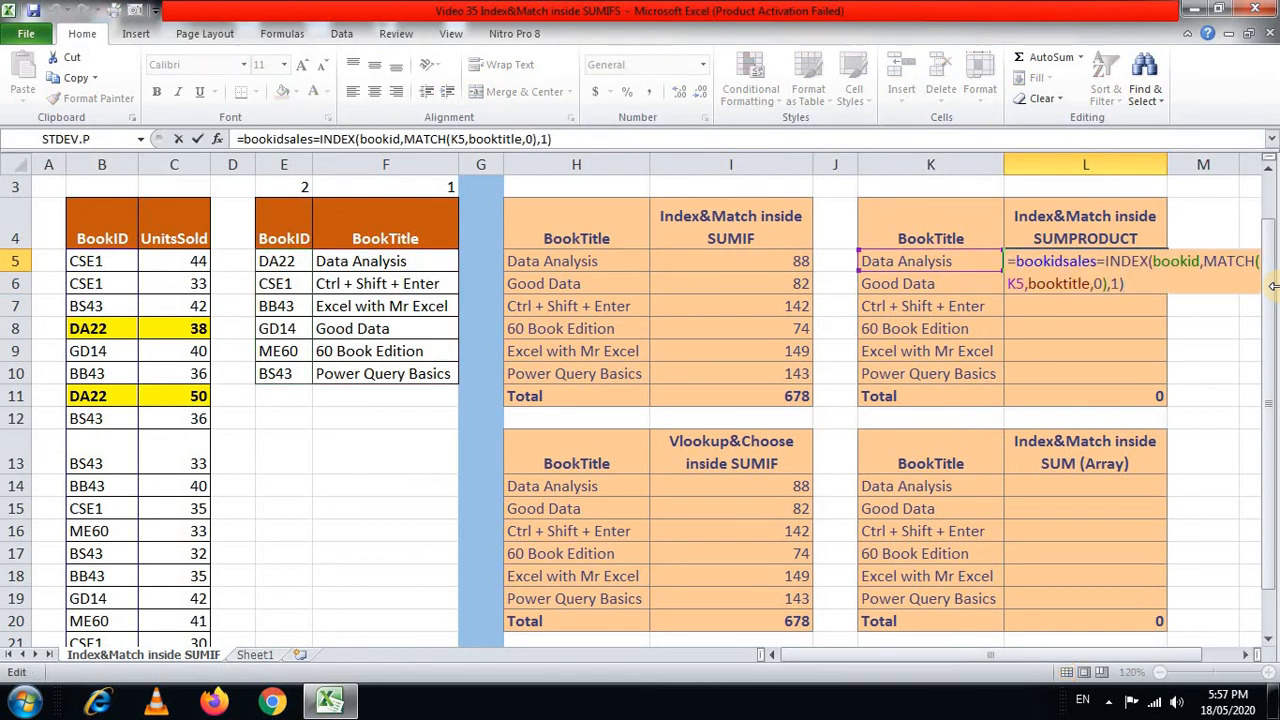
pyautogui.press('F9')
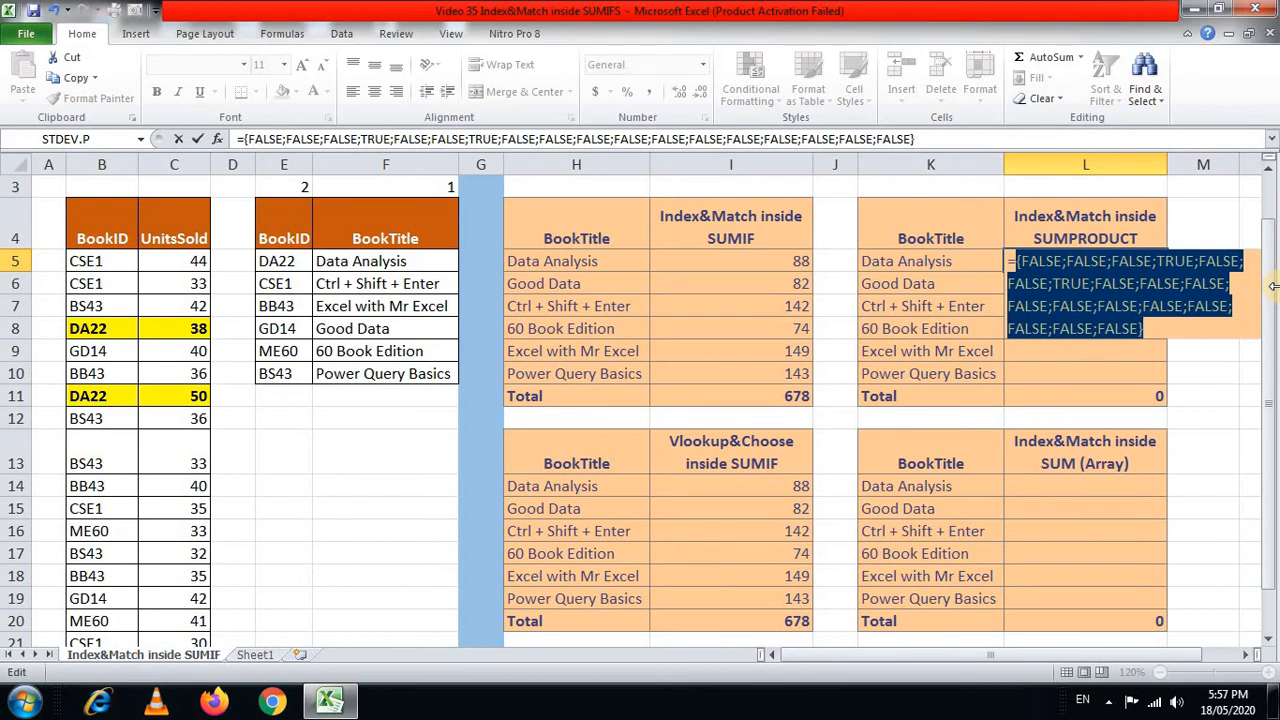
pyautogui.hotkey('ctrl', 'z')
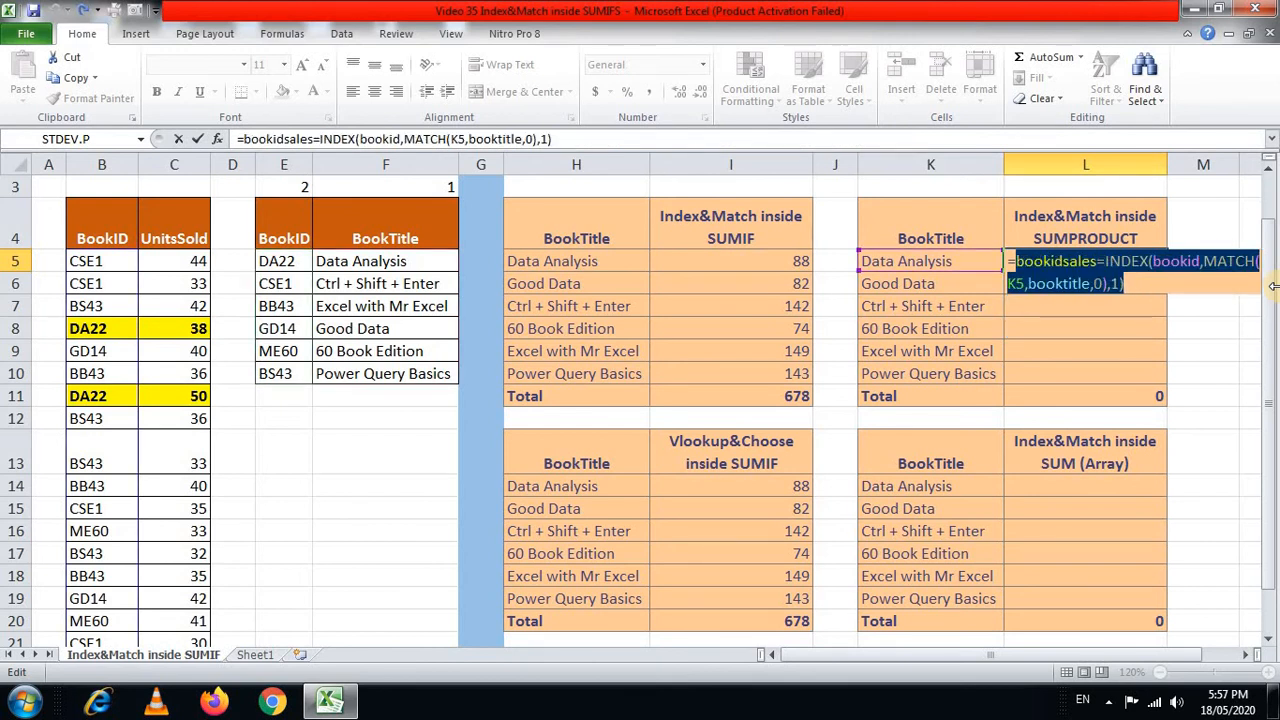
pyautogui.press('Escape')
pyautogui.press('Down')
pyautogui.press('Up')
# Enclose the L5 comparison in parentheses with a double negative in front, committed as a regular formula
pyautogui.press('F2')
pyautogui.press('Home')
pyautogui.press('Up')
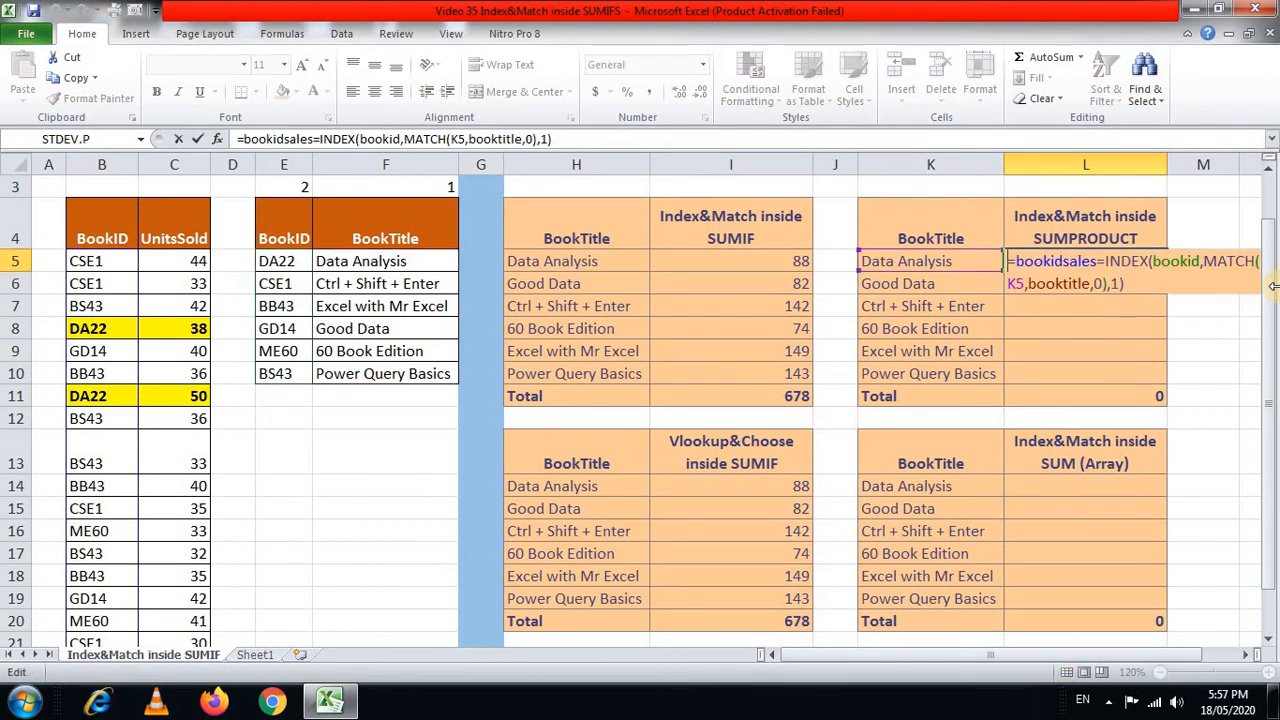
pyautogui.write('--(')
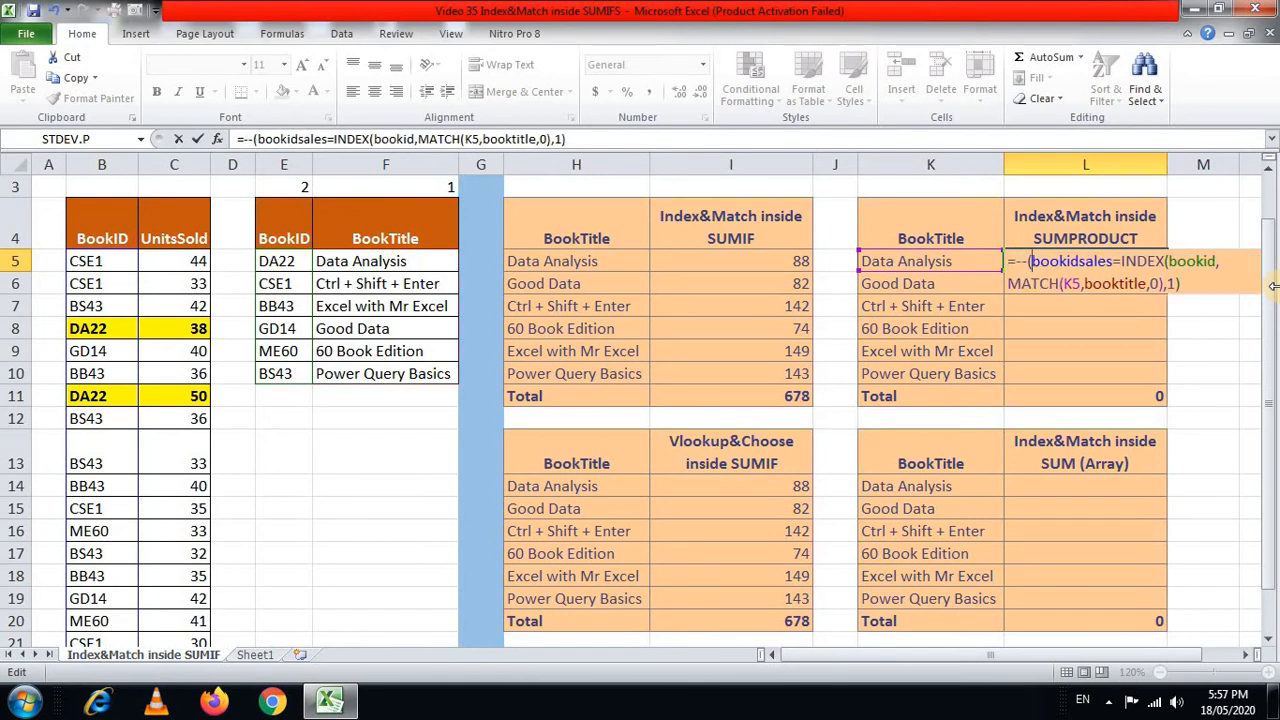
pyautogui.press('End')
pyautogui.write(')')
pyautogui.press('Return')
pyautogui.press('Up')
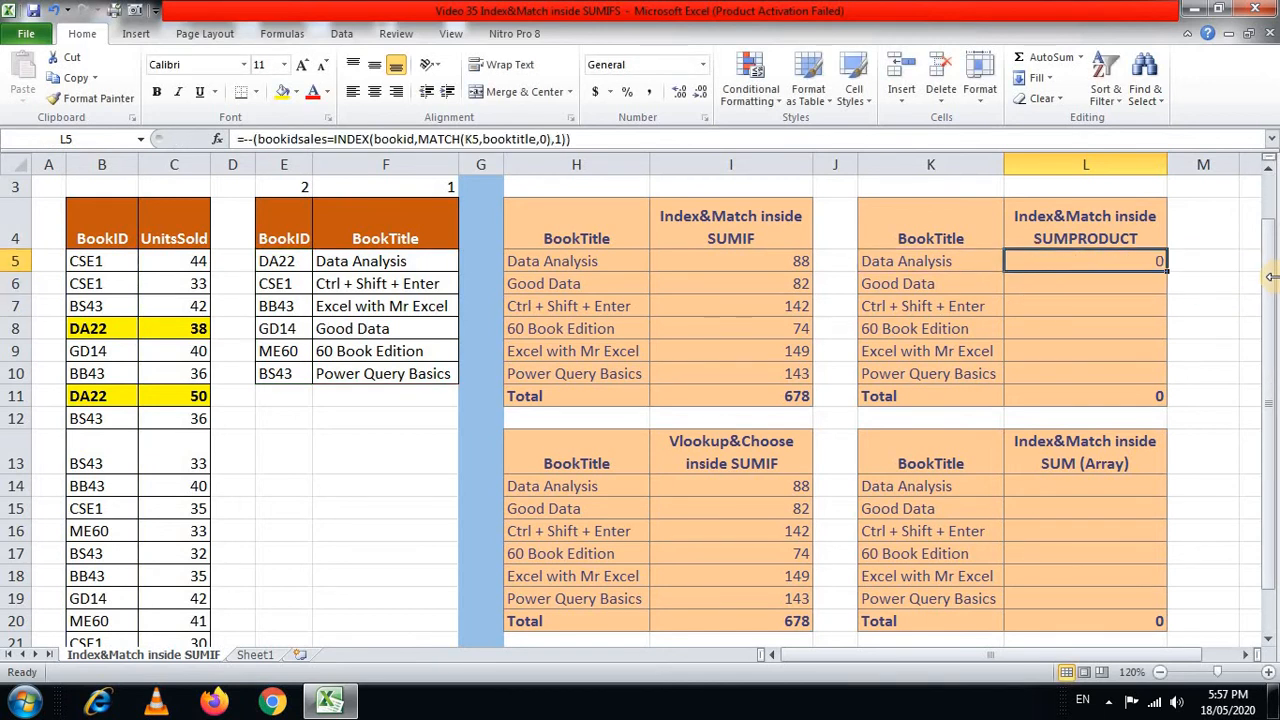
# Evaluate the double-negated comparison in L5 to inspect its numeric array, leaving the formula intact
pyautogui.press('F2')
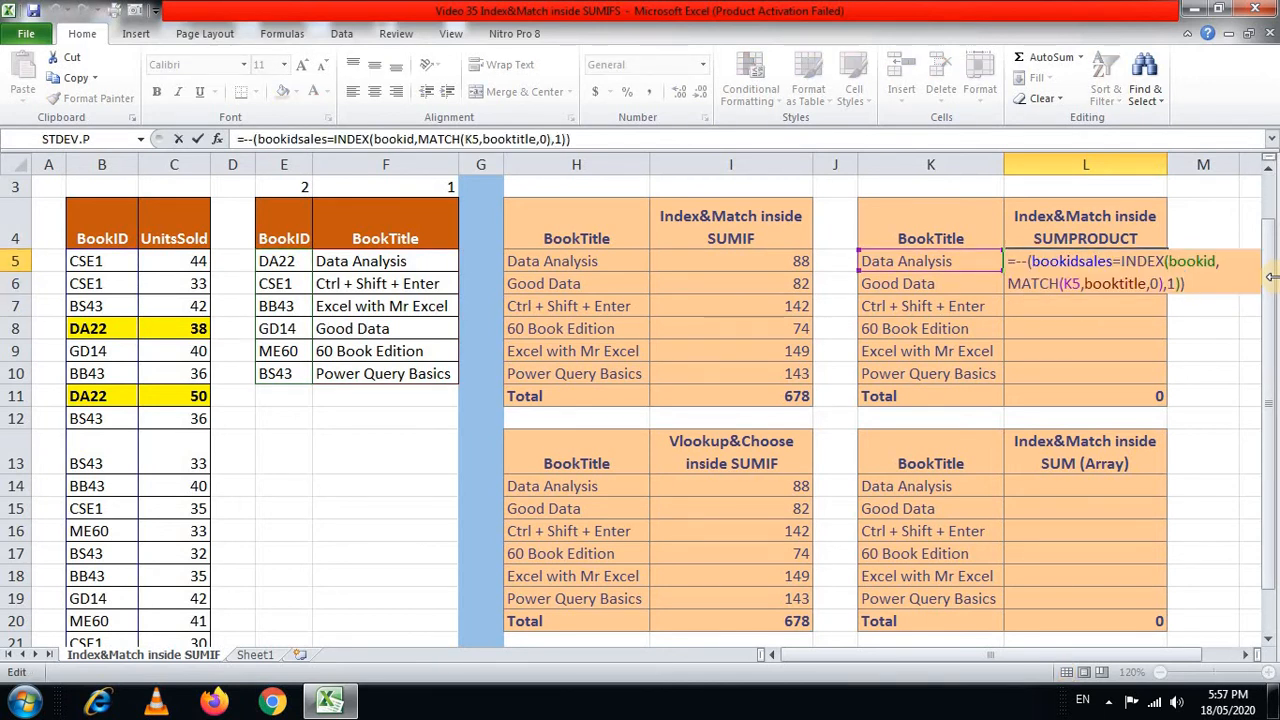
pyautogui.press('F9')
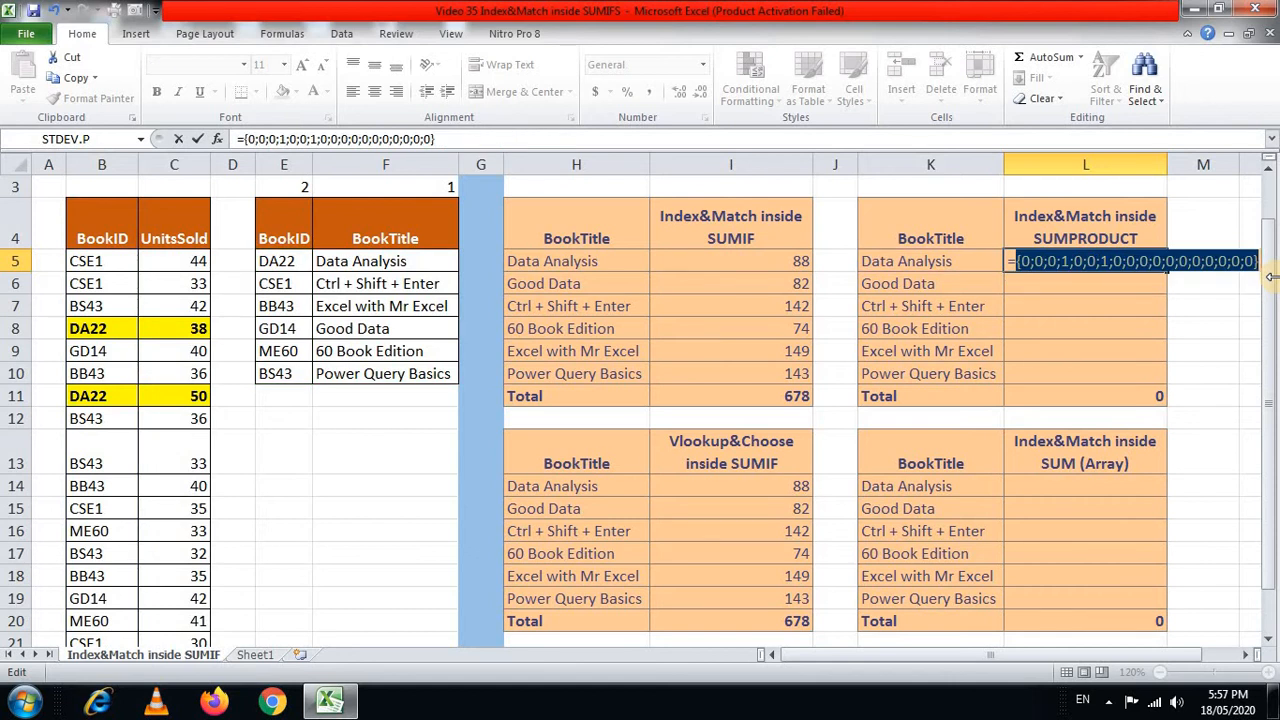
pyautogui.hotkey('ctrl', 'z')
pyautogui.press('Escape')
# Insert the SUMPRODUCT function and its opening parenthesis ahead of the double-negated comparison in L5
pyautogui.press('F2')
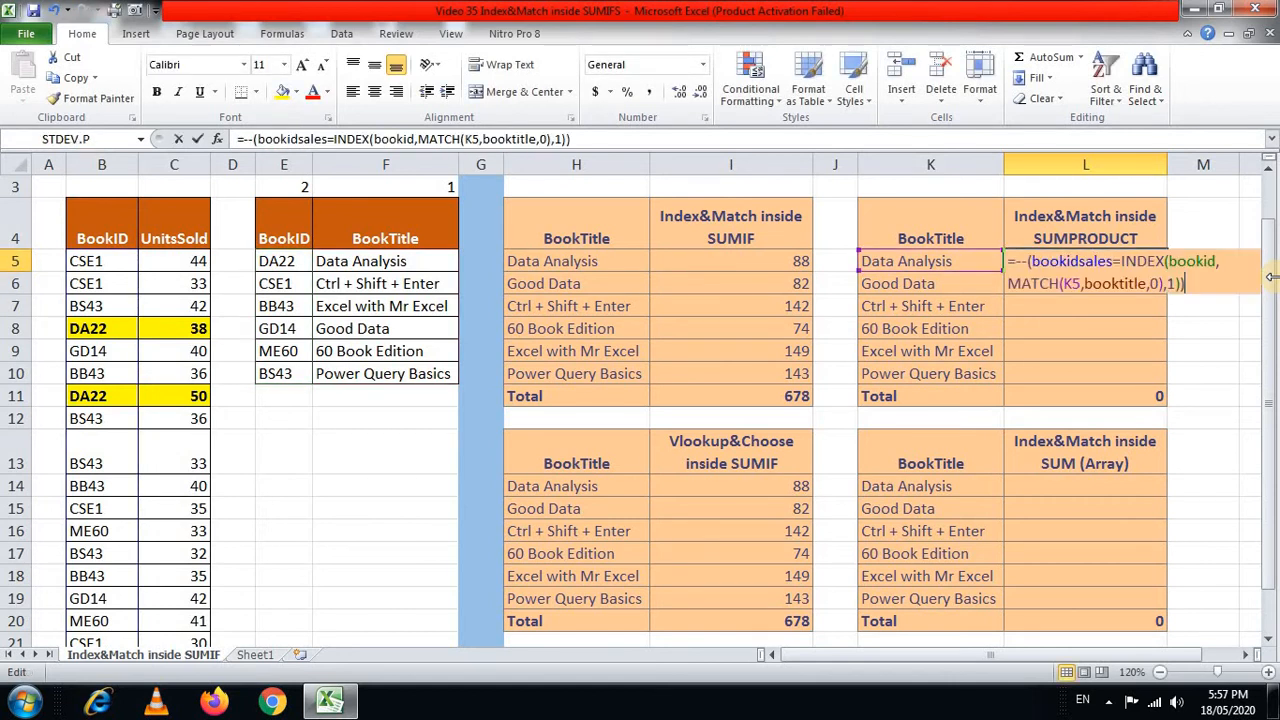
pyautogui.press('Right')
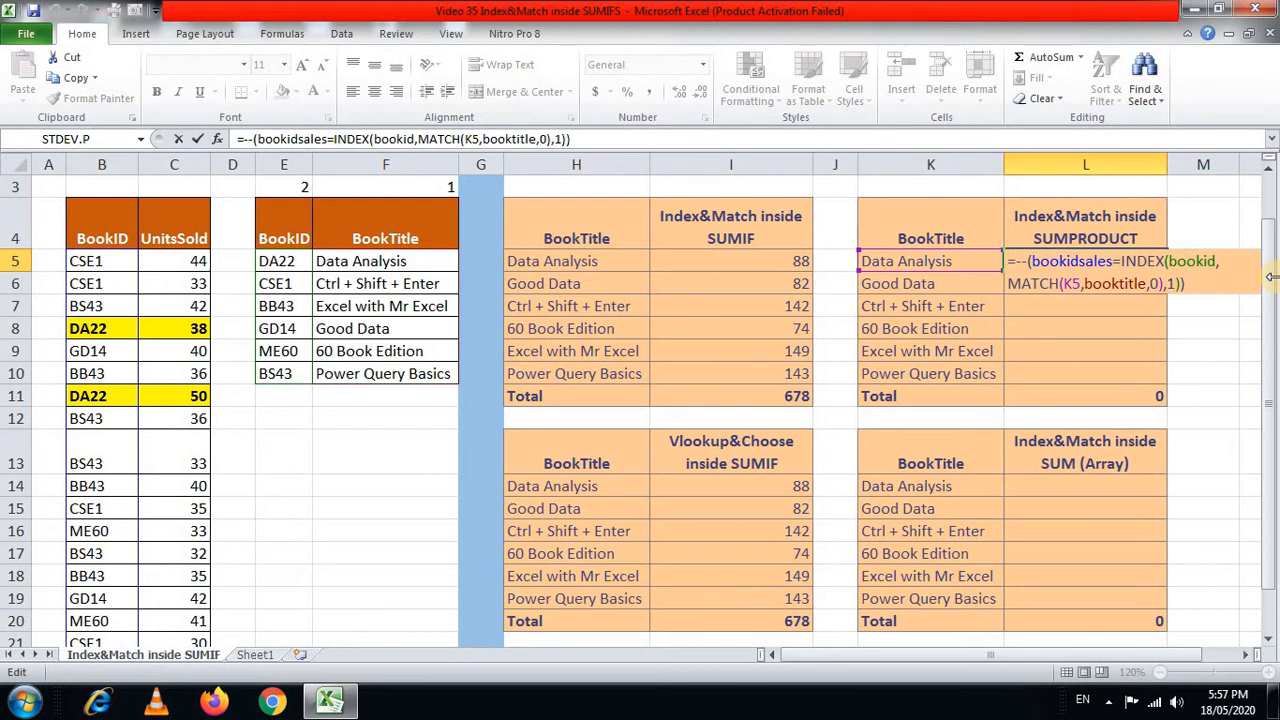
pyautogui.write('sumpro')
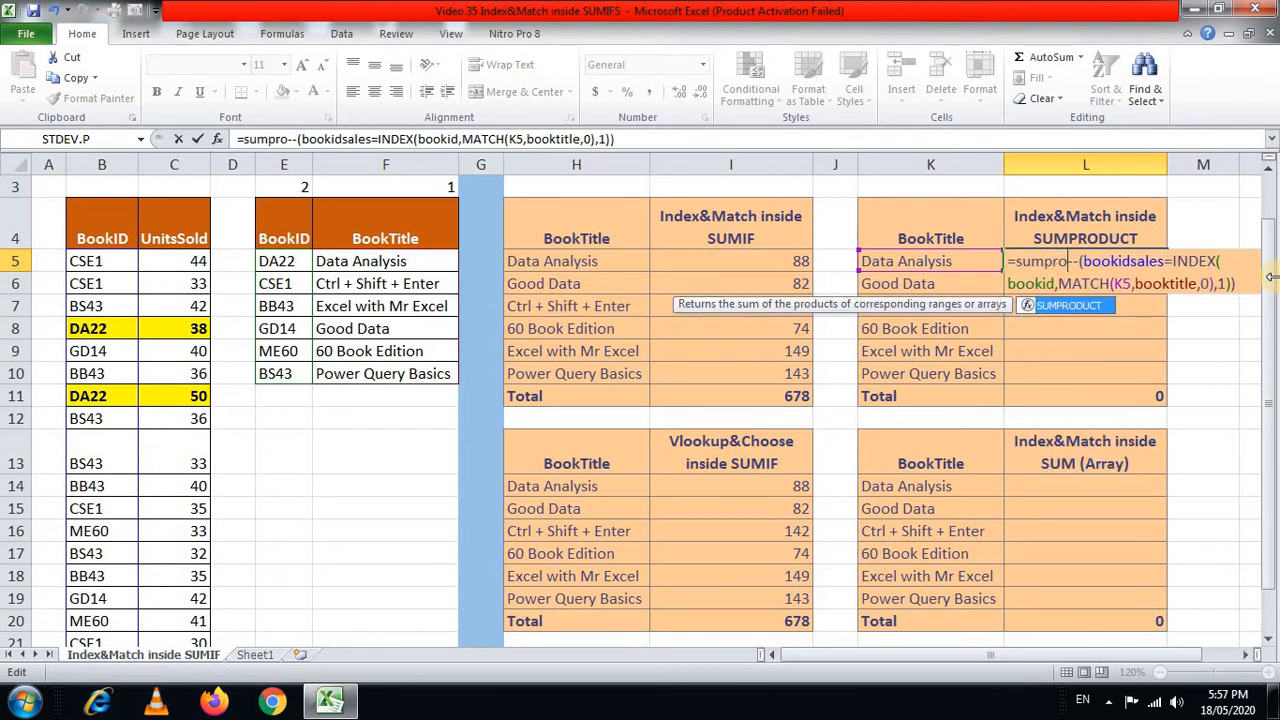
pyautogui.press('Tab')
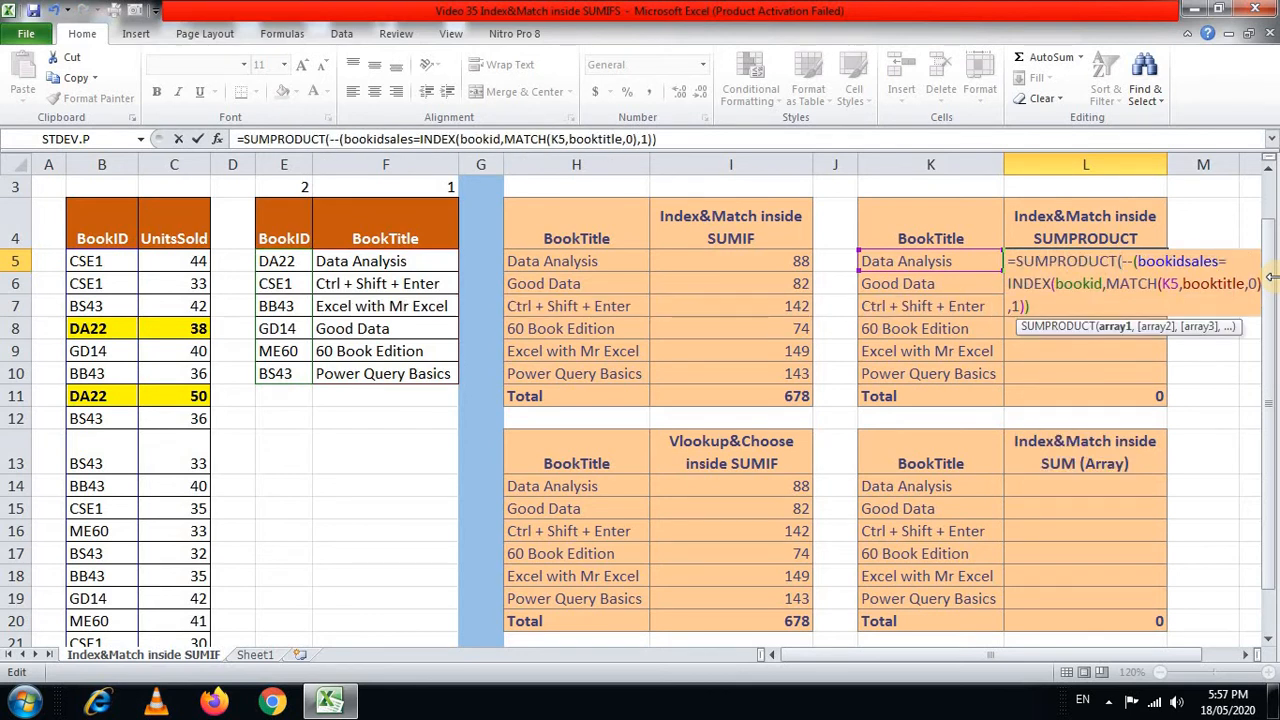
# Add unitssold as SUMPRODUCT's second array in L5, close the function and commit the formula
pyautogui.click(700, 138)
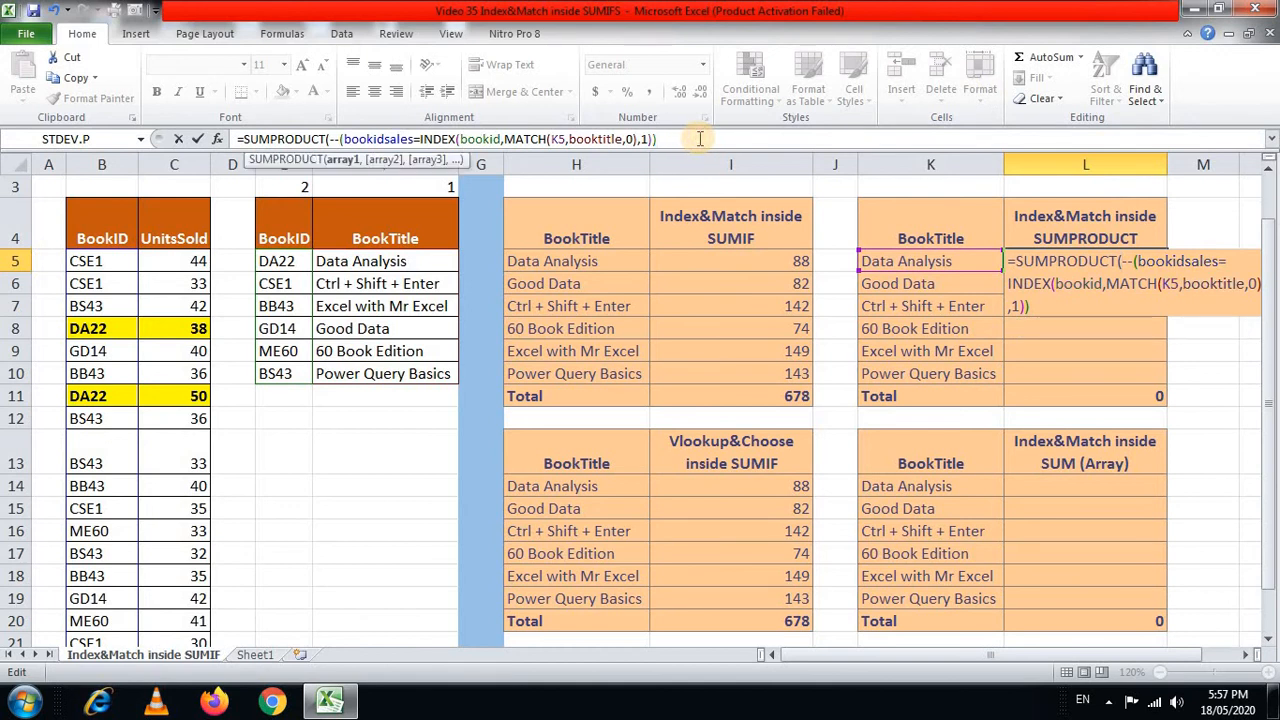
pyautogui.write(',')
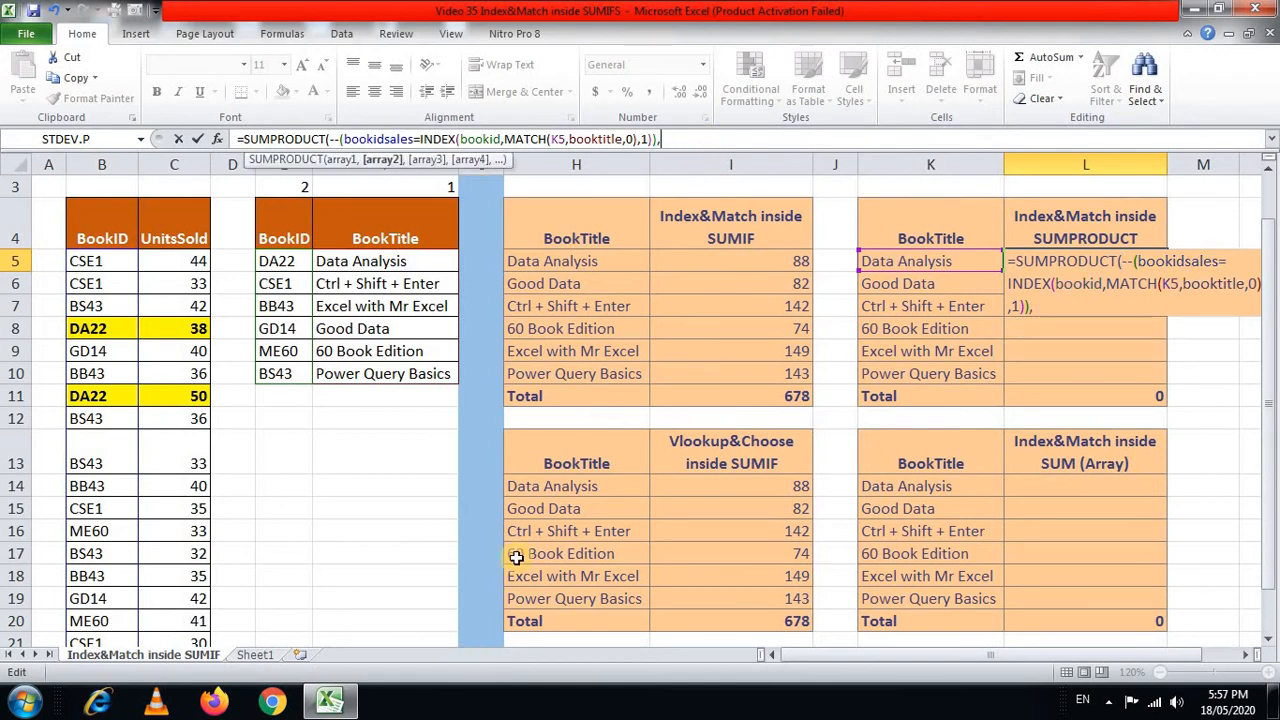
pyautogui.write('u')
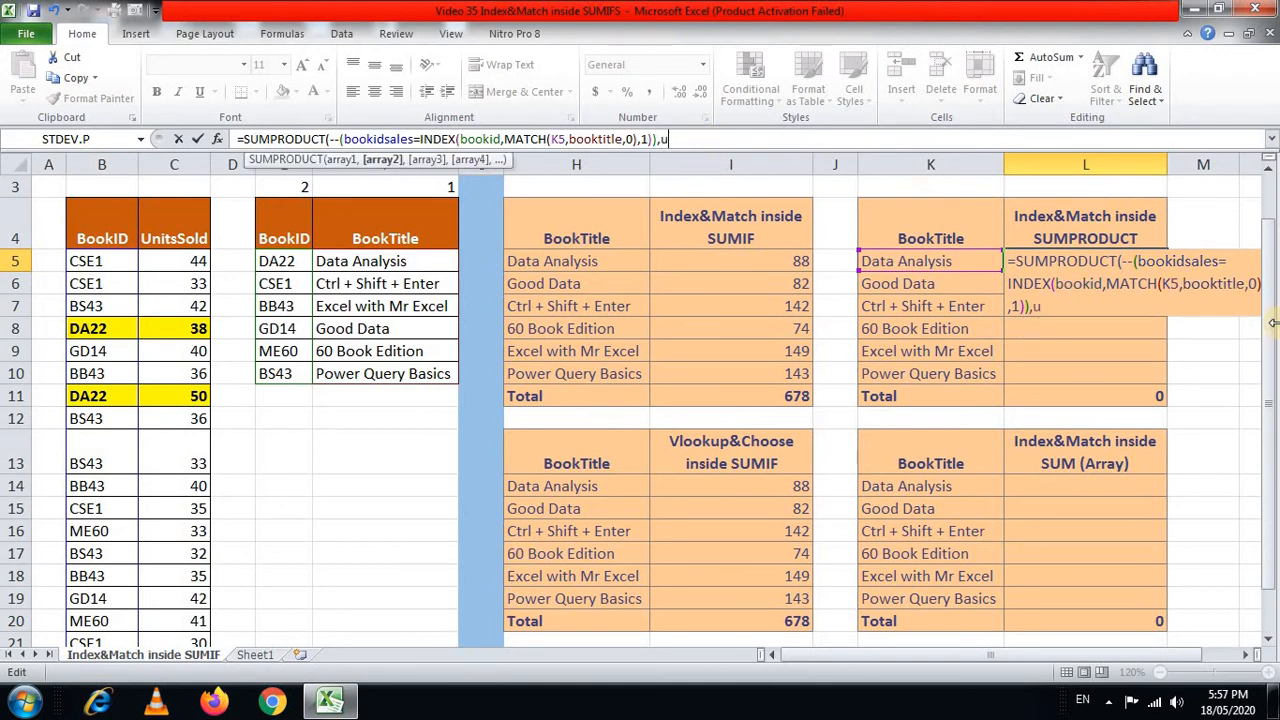
pyautogui.write('ni')
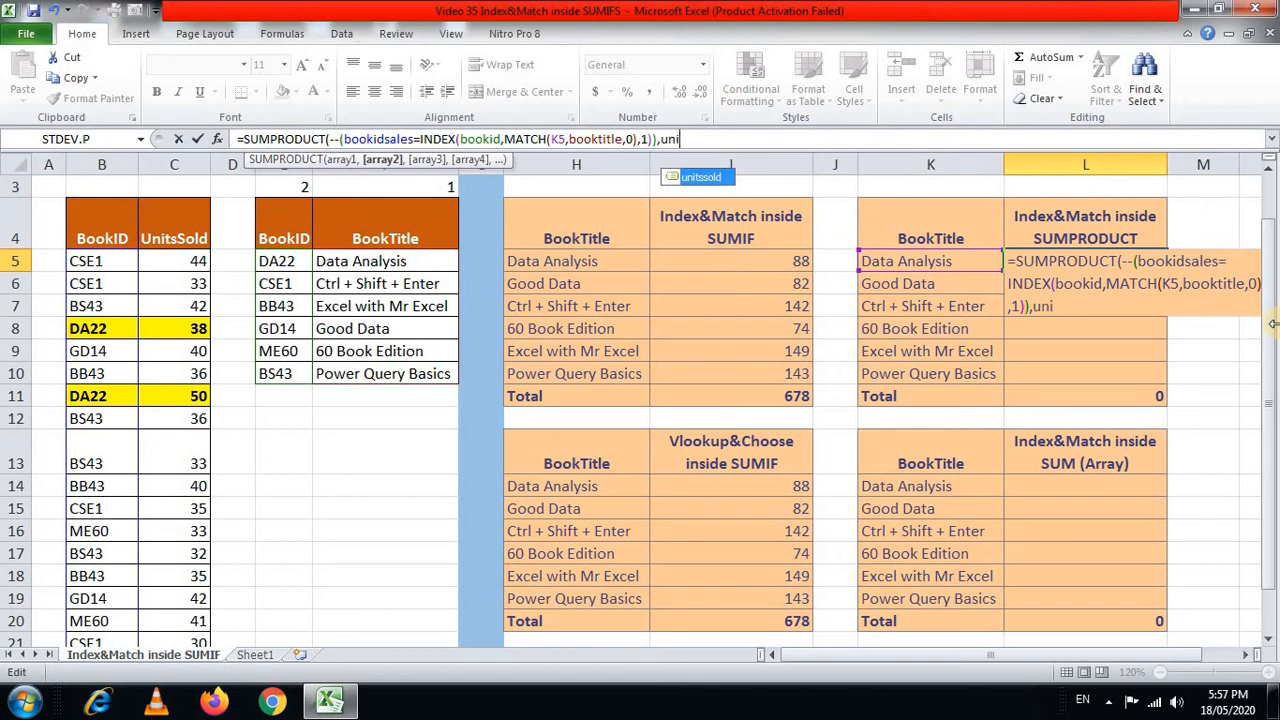
pyautogui.press('Tab')
pyautogui.write(')')
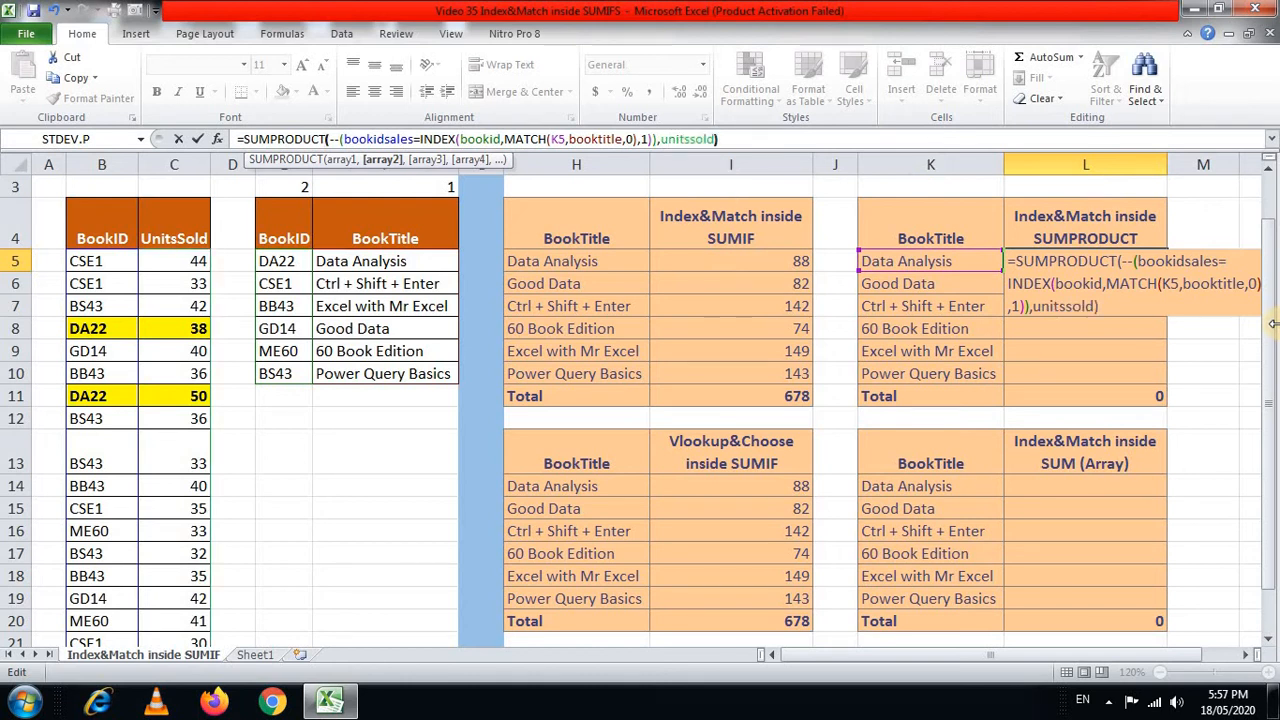
pyautogui.press('Return')
# Copy the SUMPRODUCT formula from L5 to the remaining book titles in L6:L10
pyautogui.press('Up')
pyautogui.hotkey('ctrl', 'c')
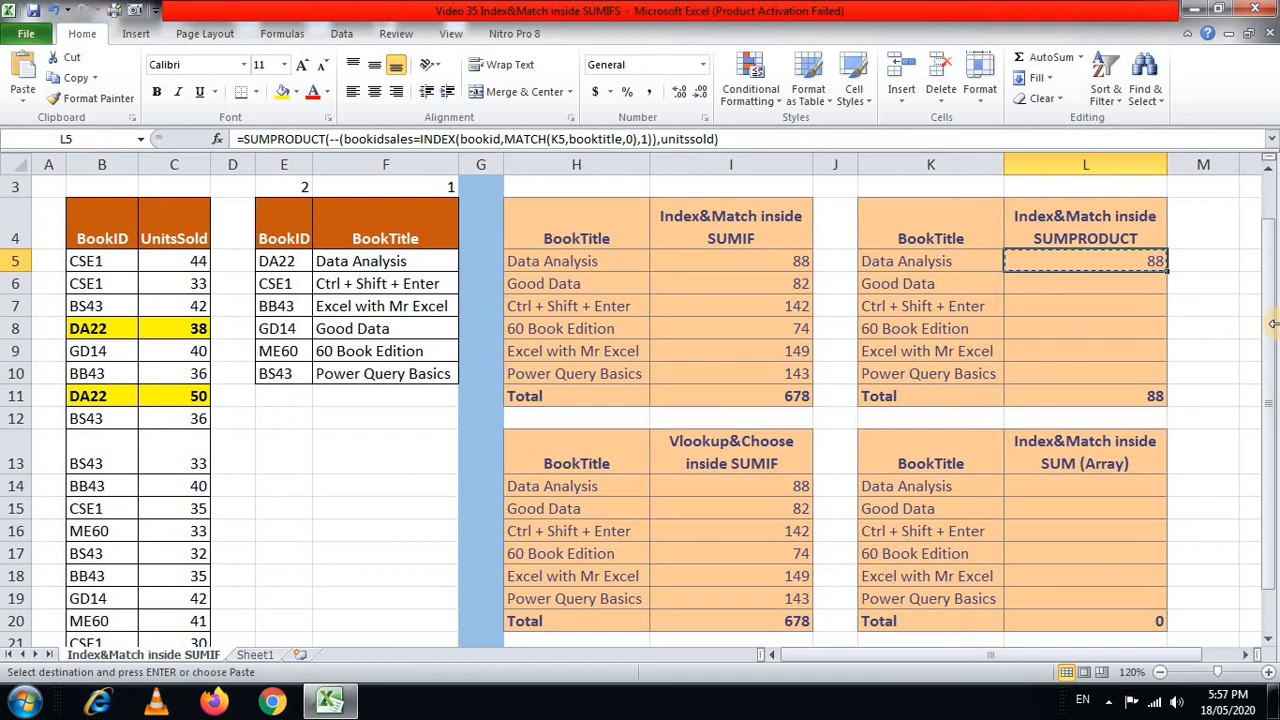
pyautogui.press('Down')
pyautogui.hotkey('shift', 'Down')
pyautogui.hotkey('shift', 'Down')
pyautogui.hotkey('shift', 'Down')
pyautogui.hotkey('shift', 'Down')
pyautogui.hotkey('shift', 'Down')
pyautogui.hotkey('shift', 'Up')
pyautogui.hotkey('ctrl', 'v')
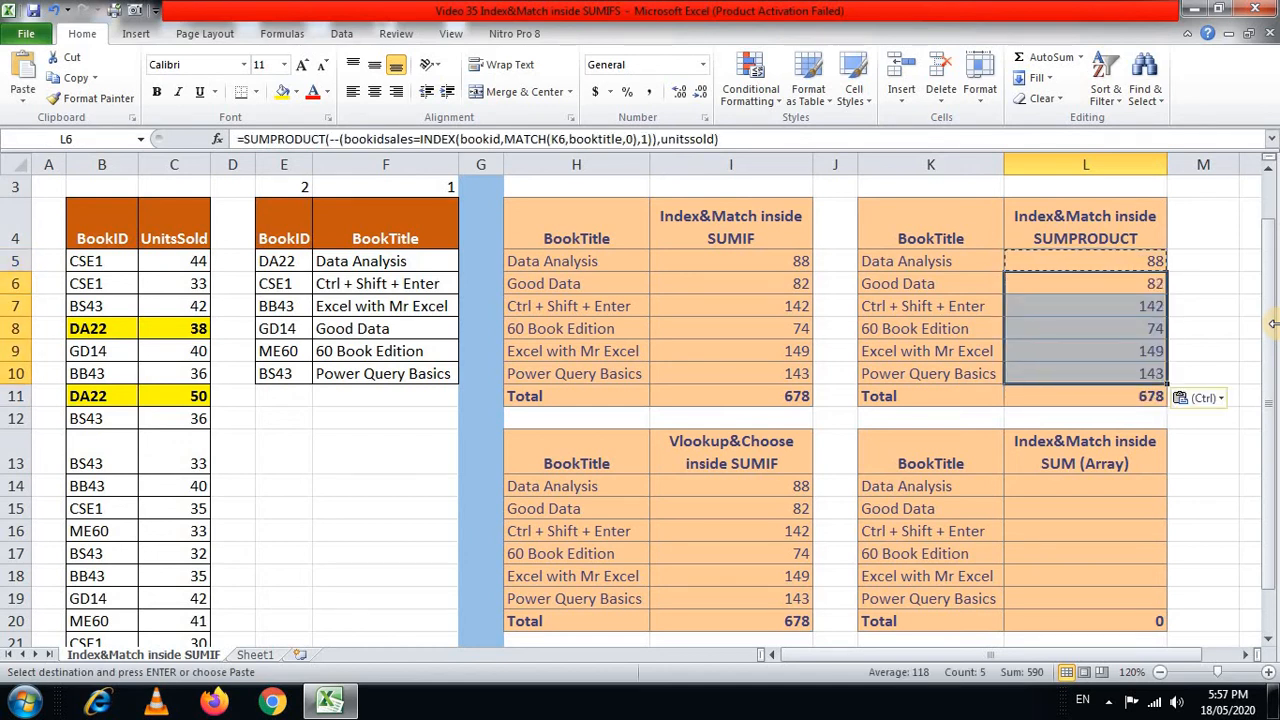
pyautogui.press('Down')
pyautogui.press('Down')
pyautogui.press('Down')
pyautogui.press('Down')
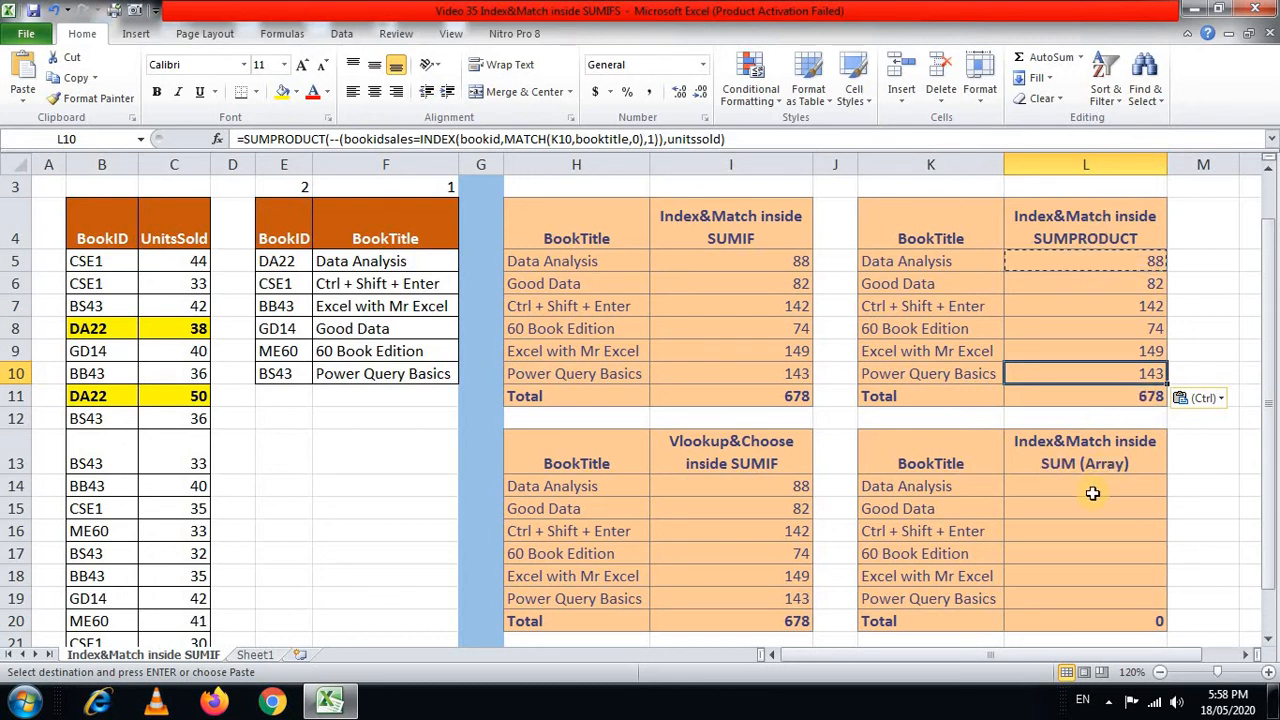
# Start an INDEX formula in L14 with bookid as its array
pyautogui.click(1092, 492)
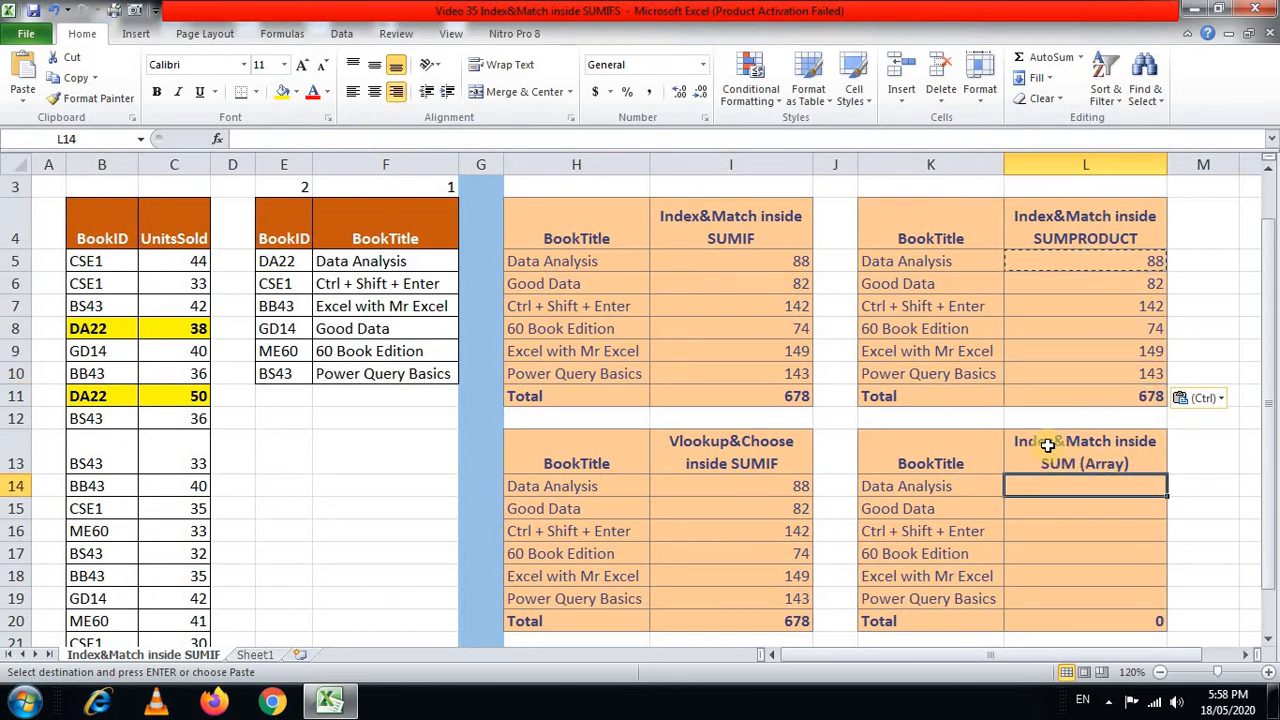
pyautogui.press('Escape')
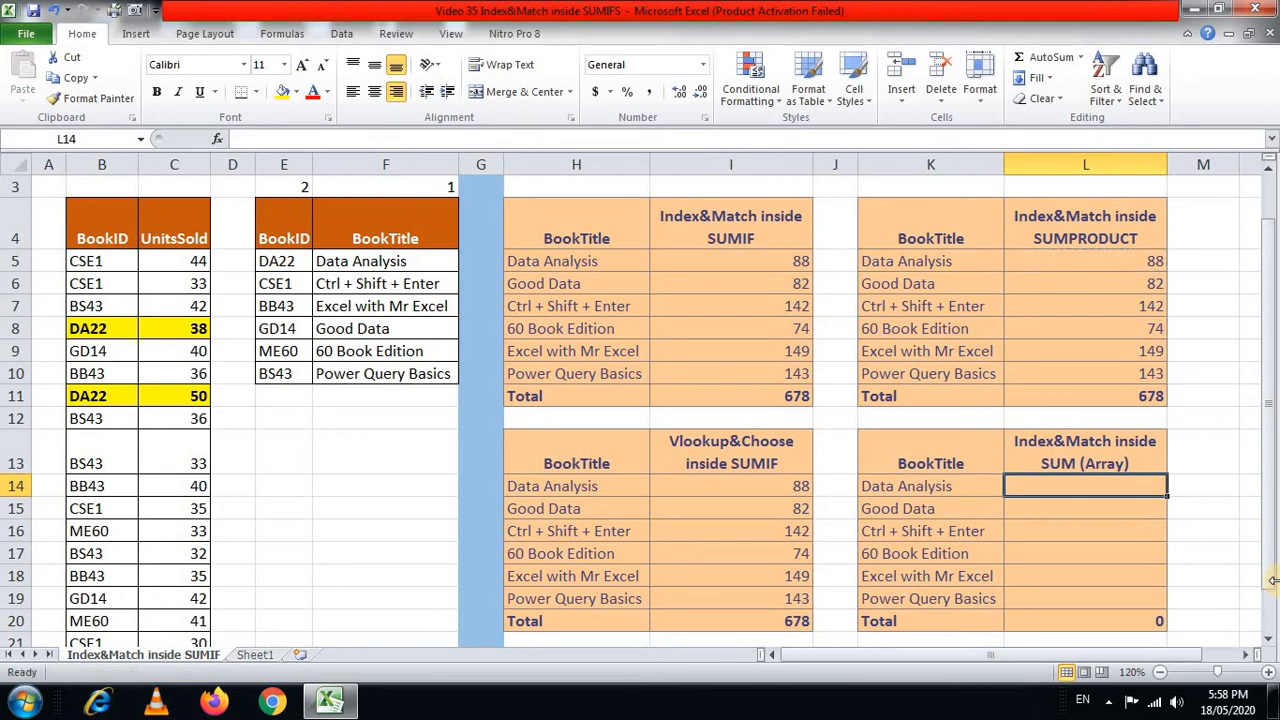
pyautogui.write('=ind')
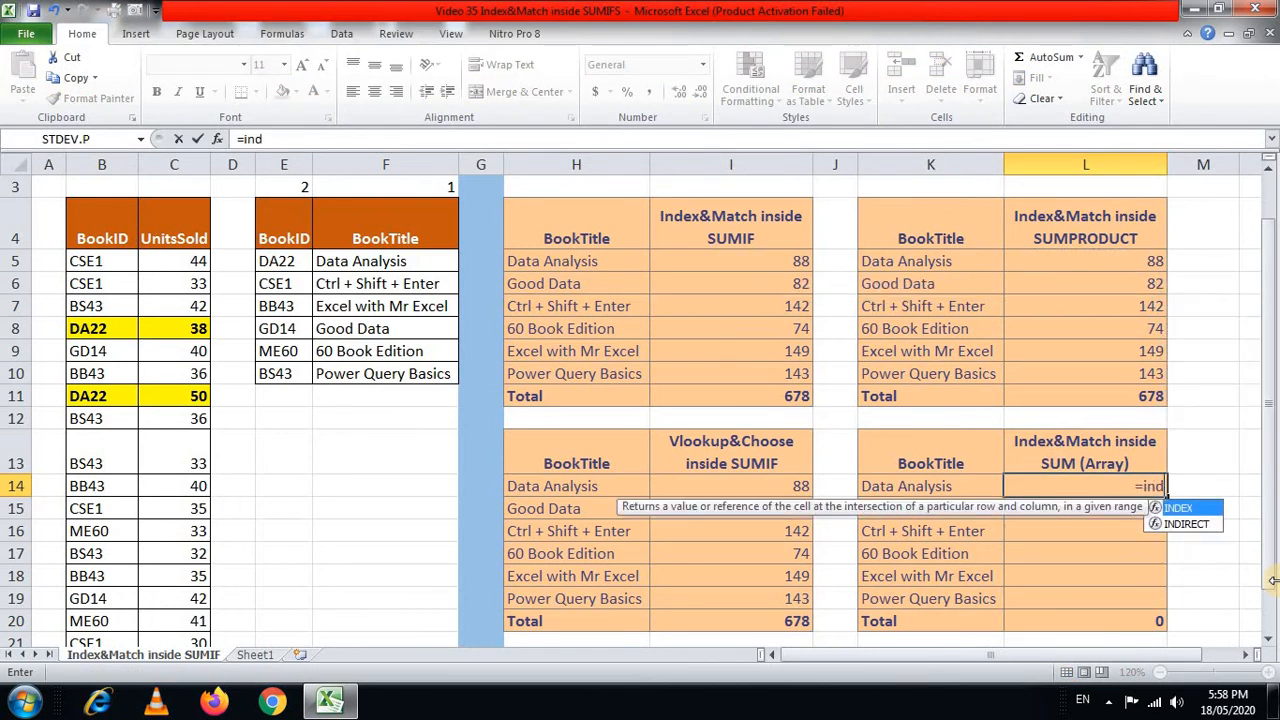
pyautogui.press('Tab')
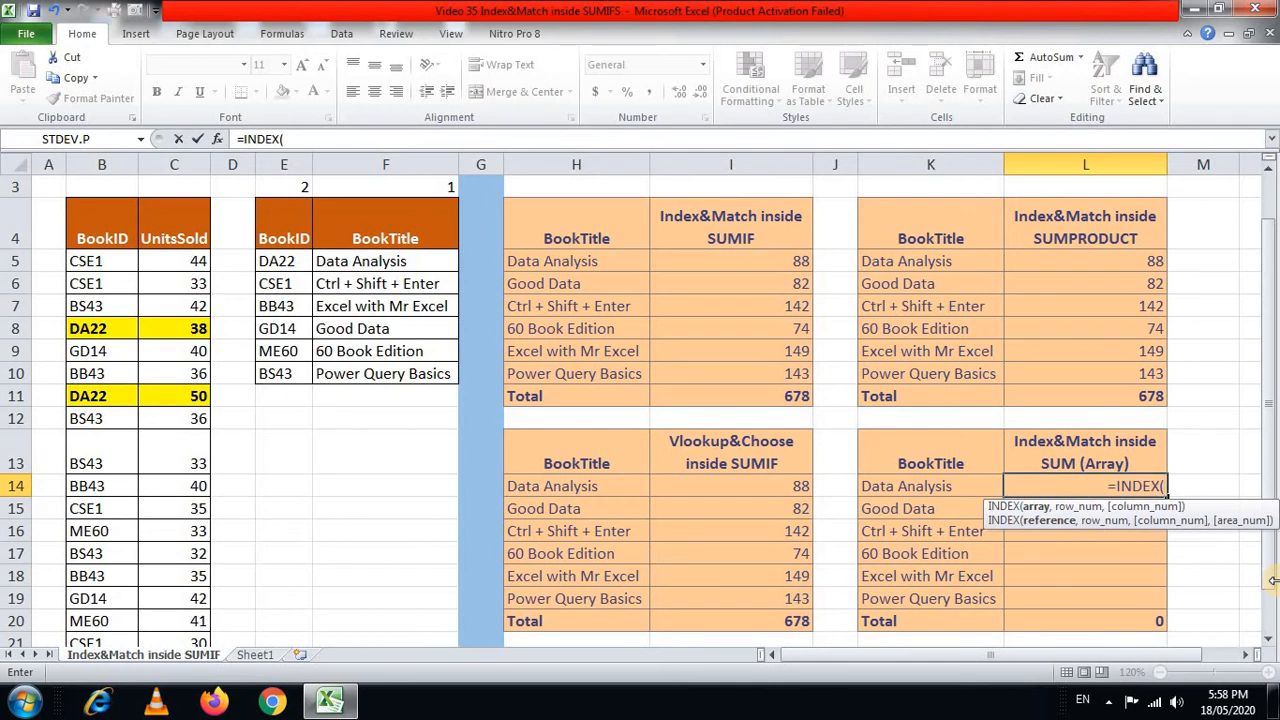
pyautogui.write('booki')
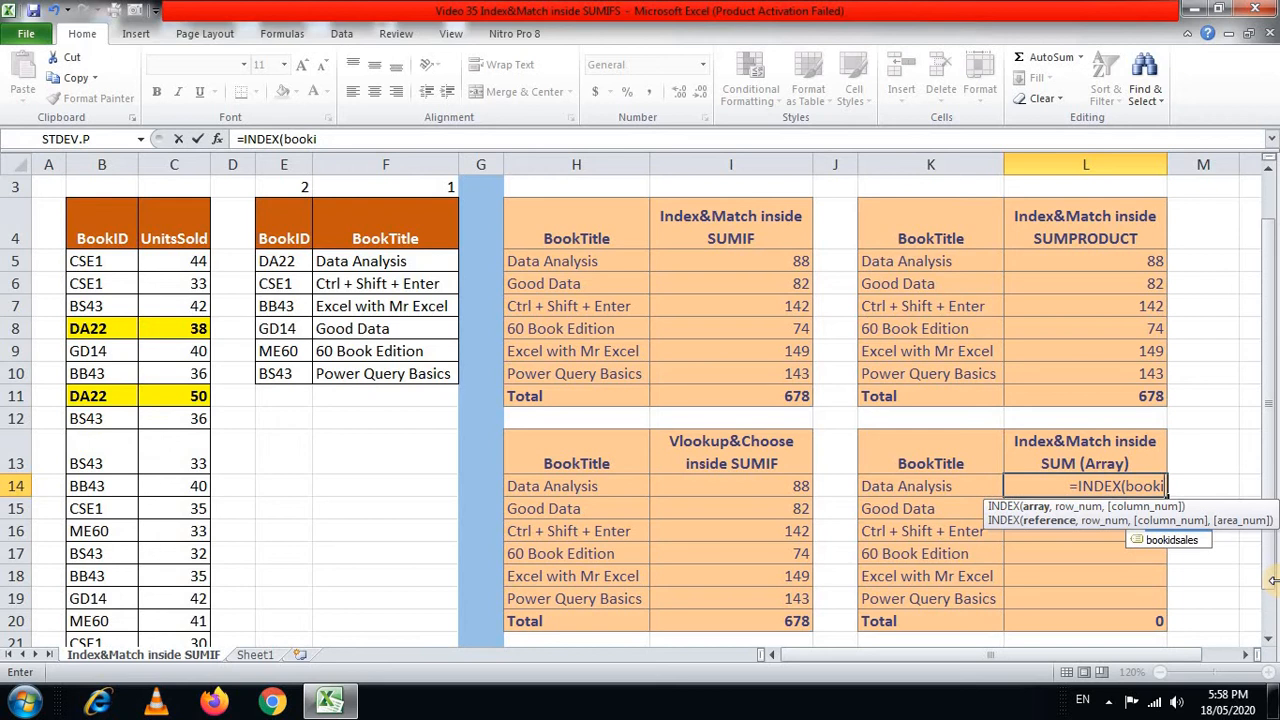
pyautogui.moveTo(1093, 510); pyautogui.dragTo(1090, 403)
pyautogui.write('d')
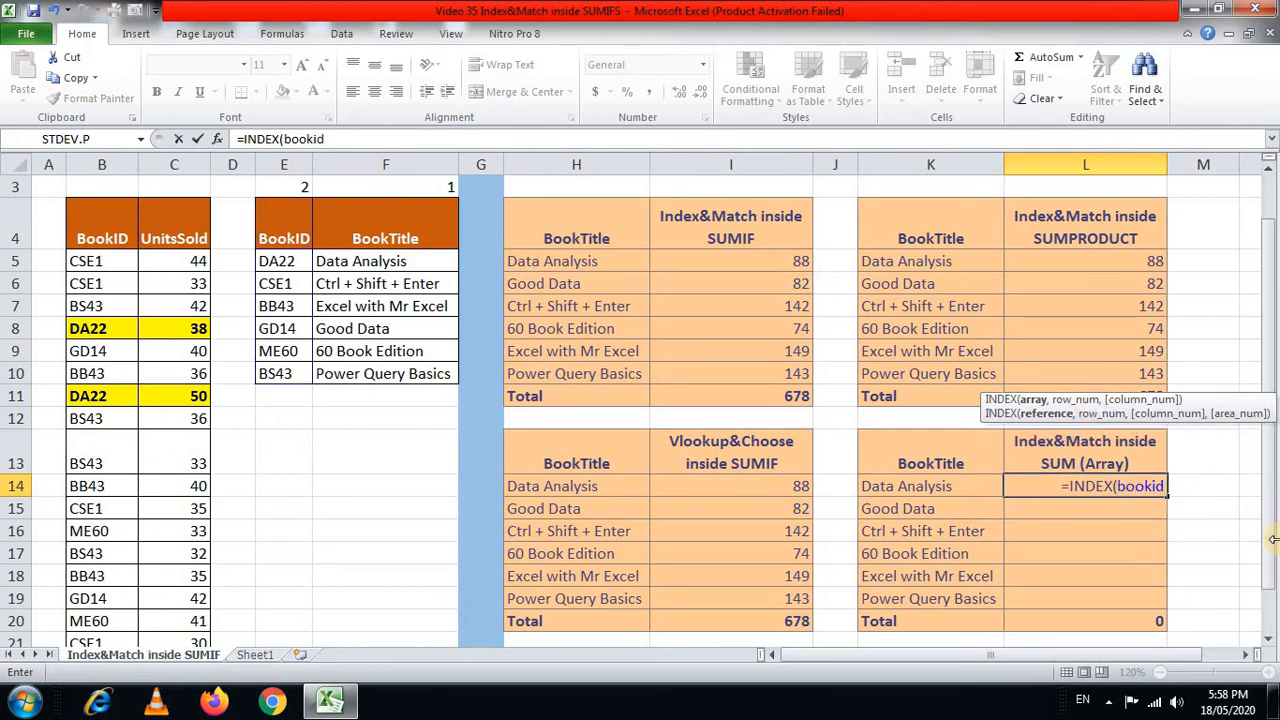
pyautogui.write(',')
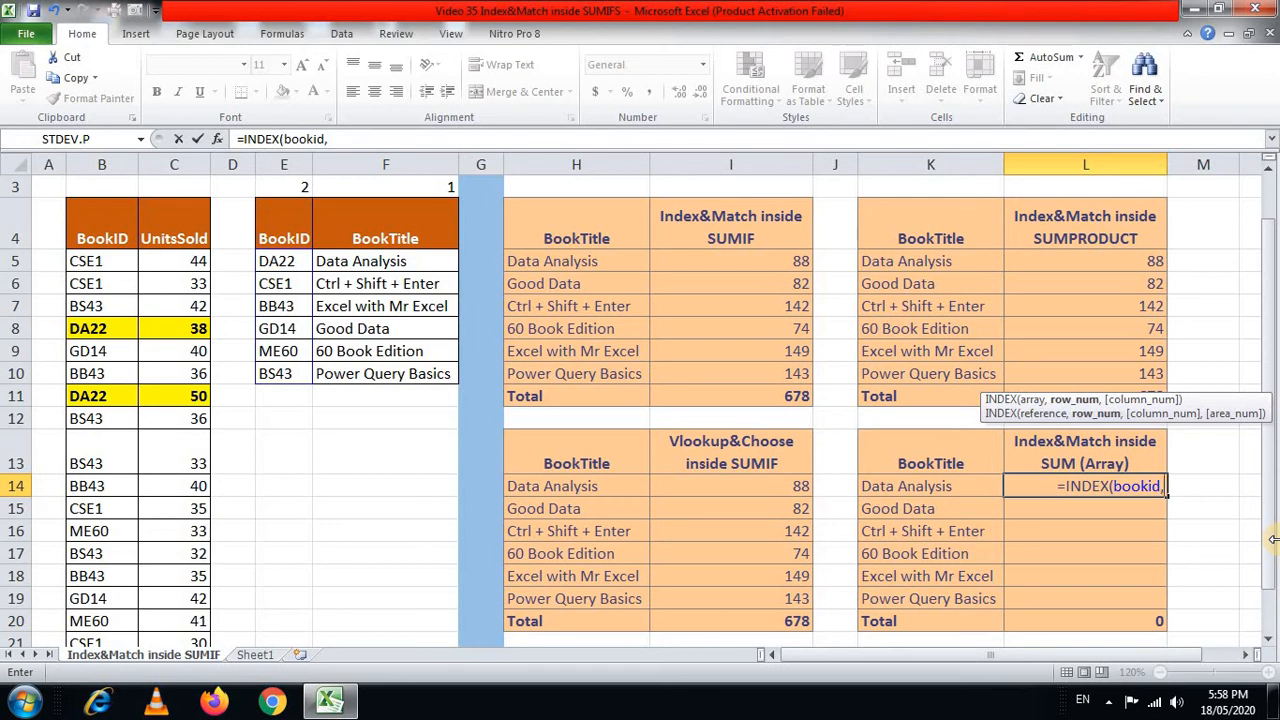
# Complete L14's INDEX with MATCH(K14,booktitle,0) as row number and 1 as column number, committed as a regular formula
pyautogui.write('mat')
pyautogui.press('Tab')
pyautogui.press('Left')
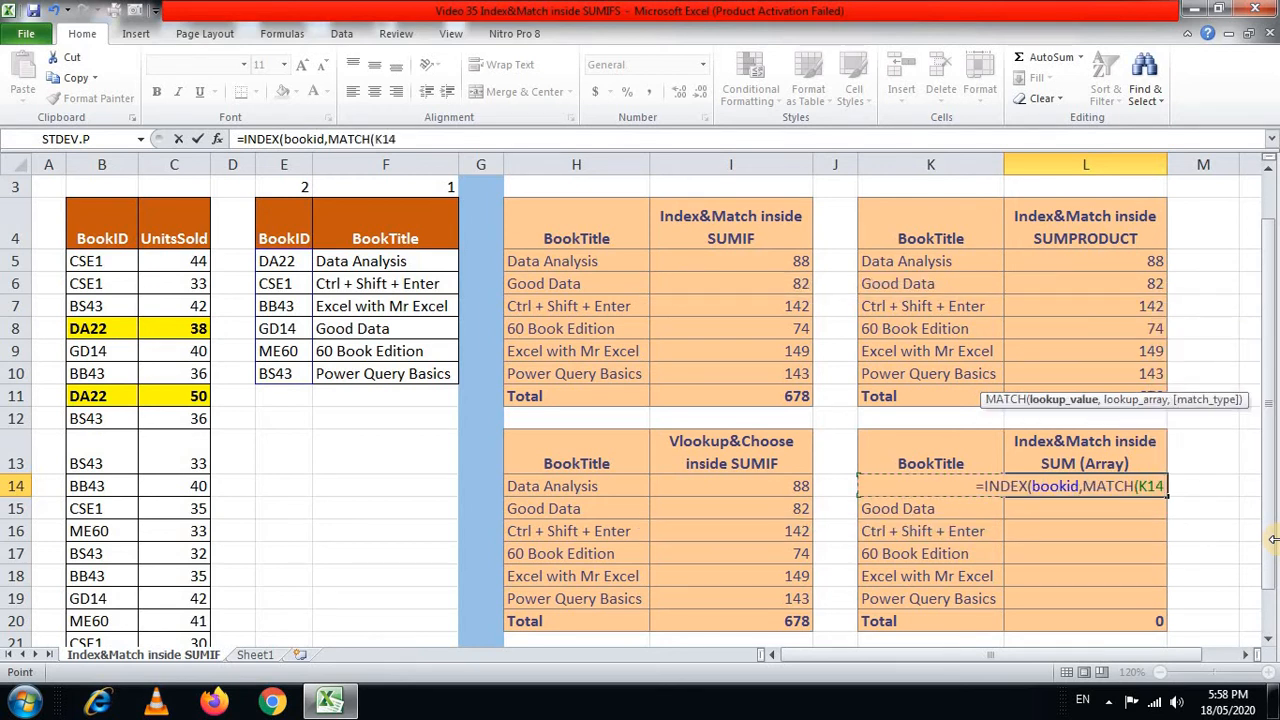
pyautogui.write(',')
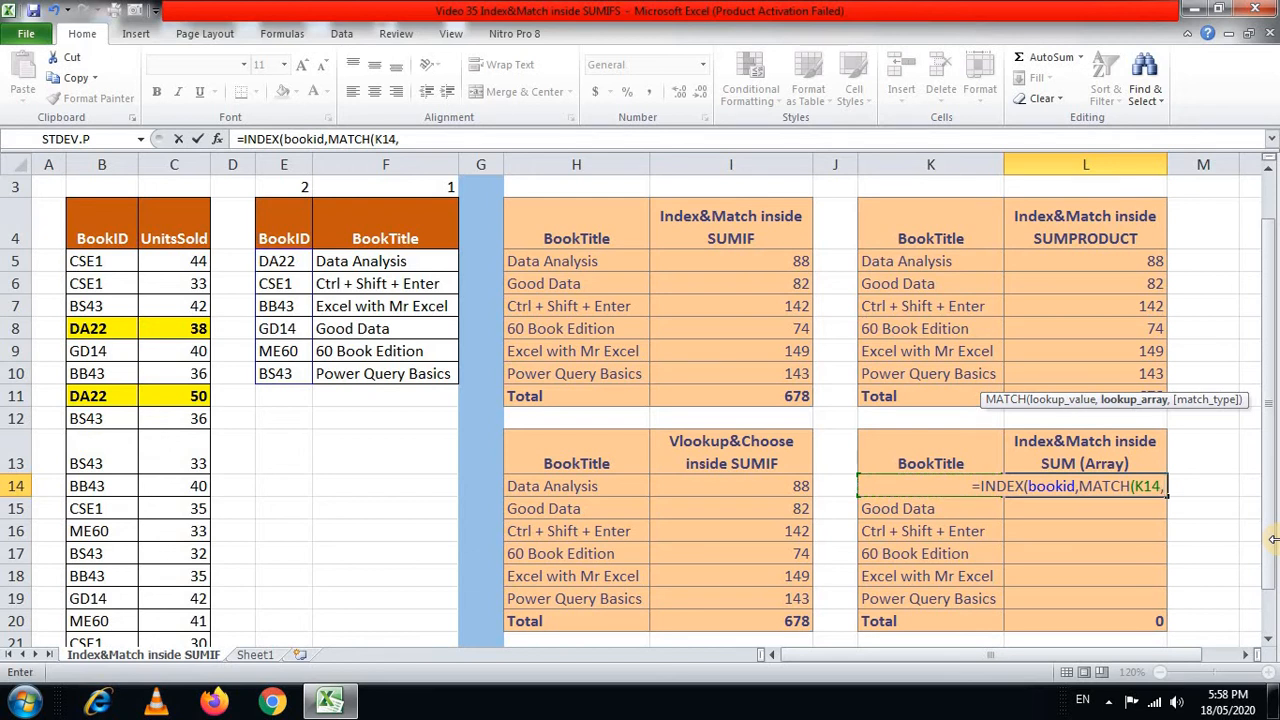
pyautogui.write('bookt')
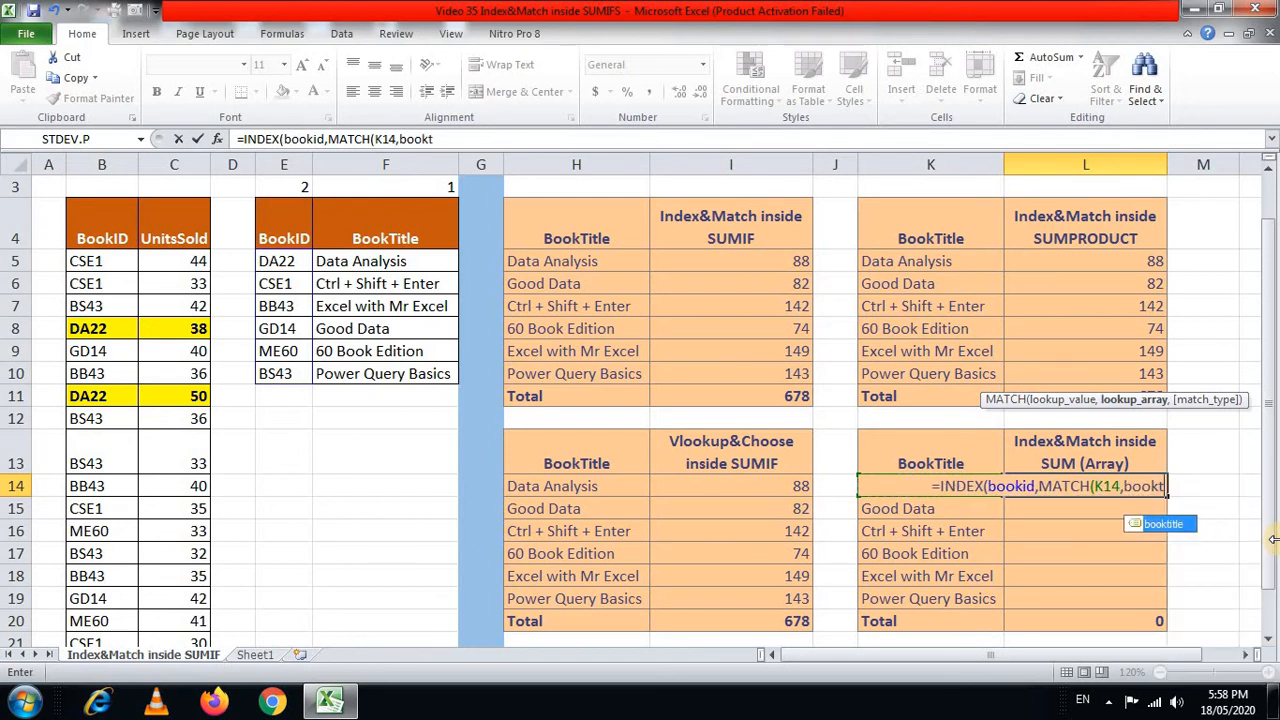
pyautogui.press('Tab')
pyautogui.write(',')
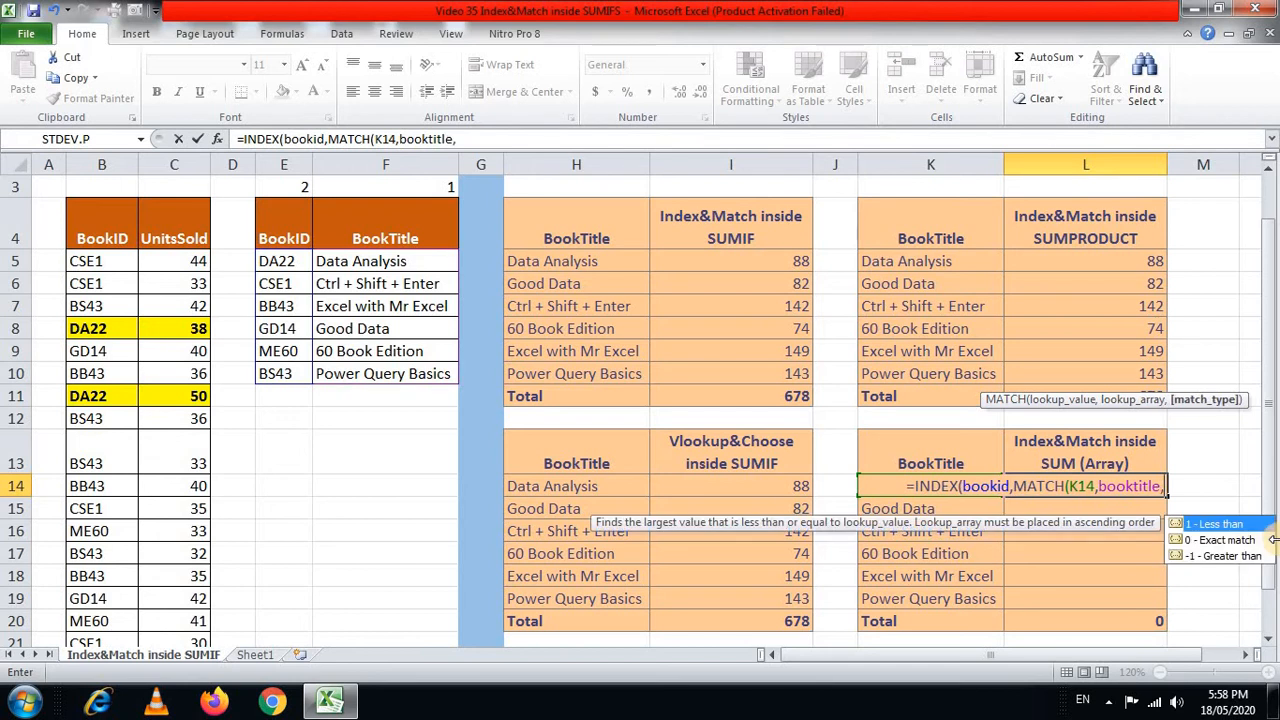
pyautogui.write('0),')
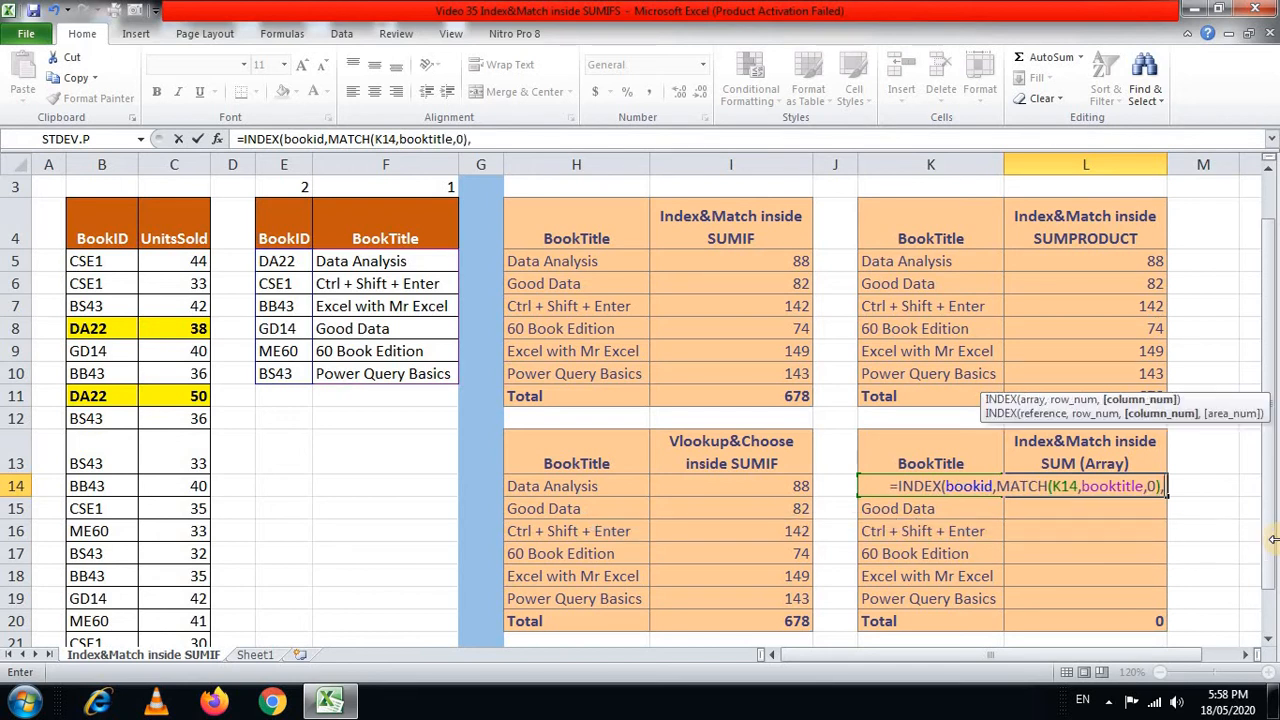
pyautogui.write('1)')
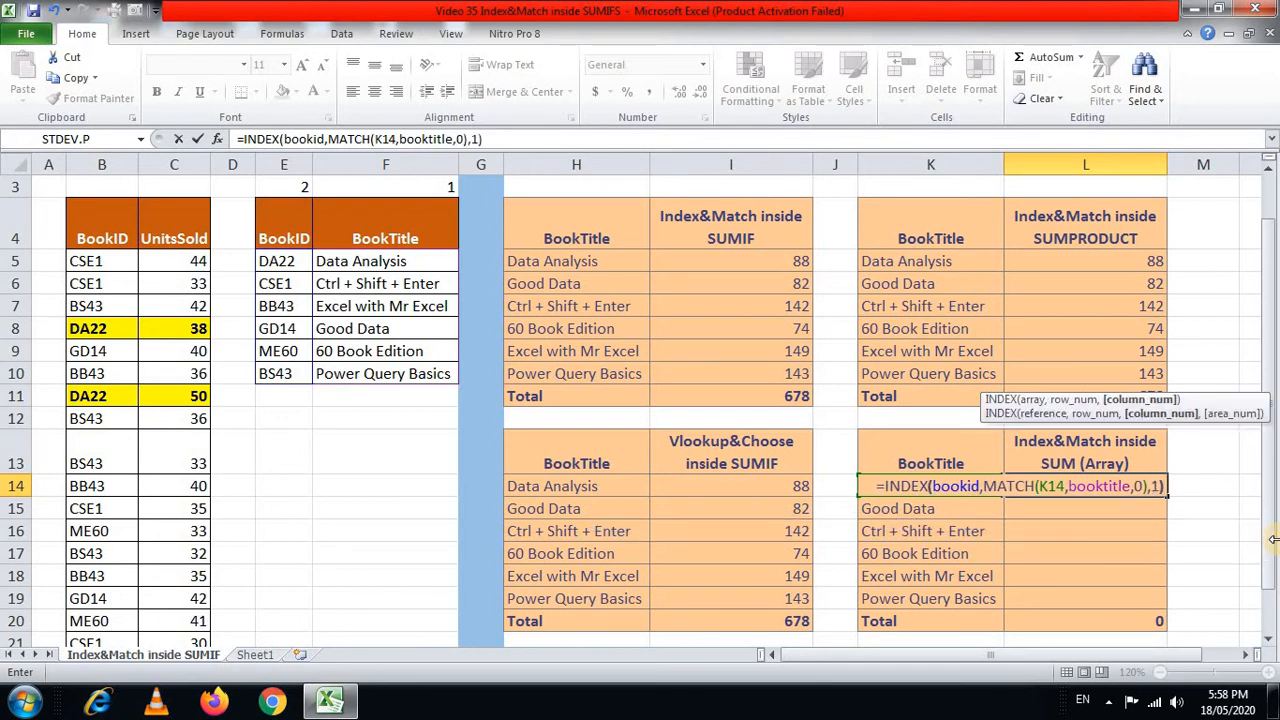
pyautogui.hotkey('ctrl', 'Return')
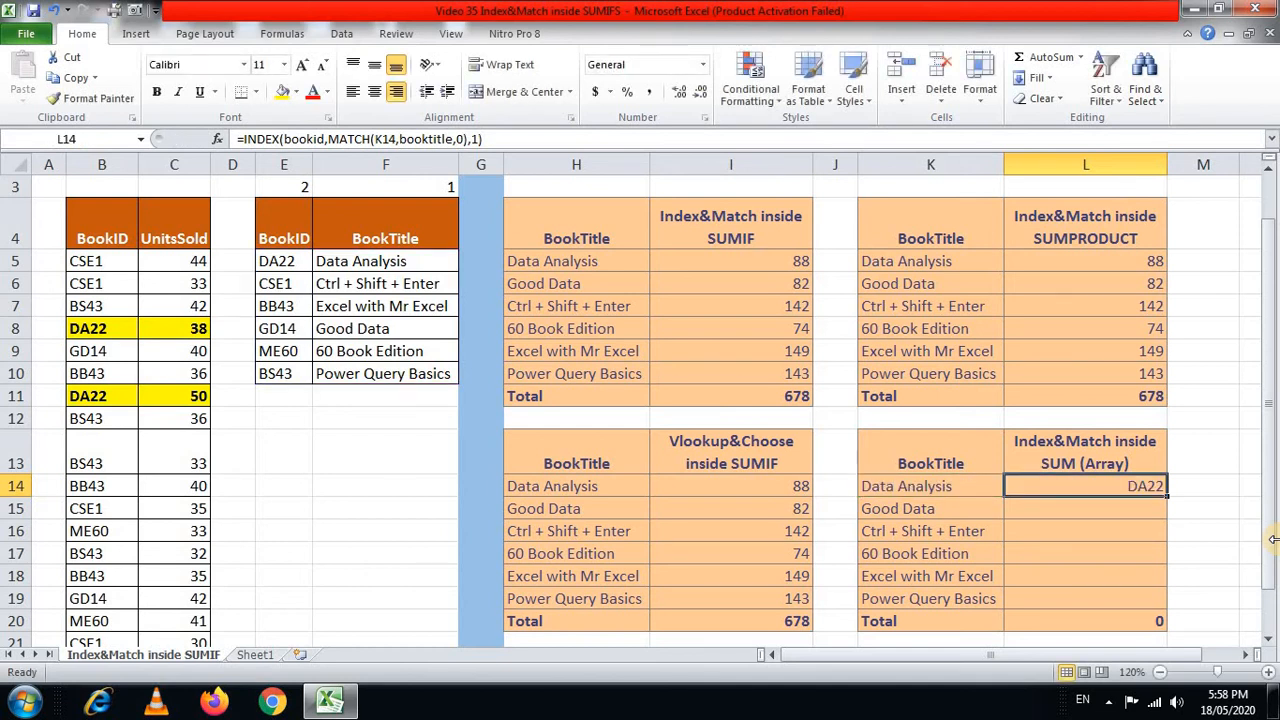
# Insert bookidsales= ahead of INDEX in L14 and commit it as an array formula
pyautogui.press('F2')
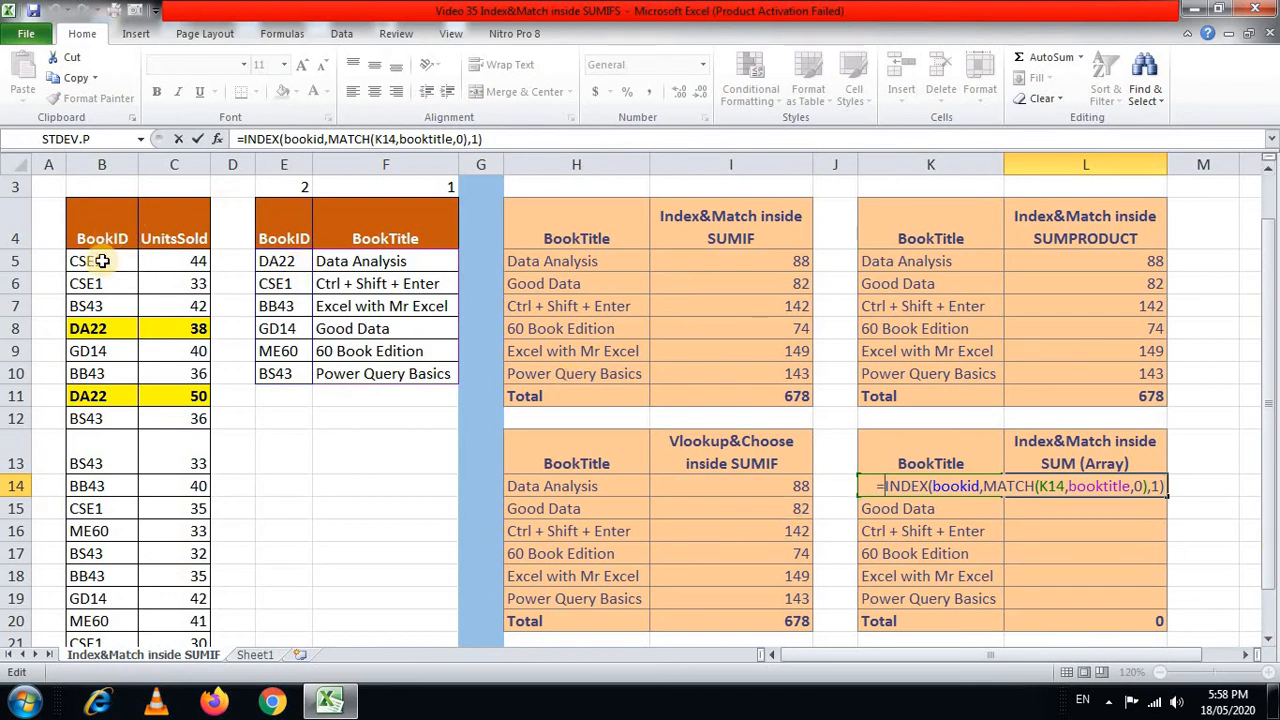
pyautogui.write('booki')
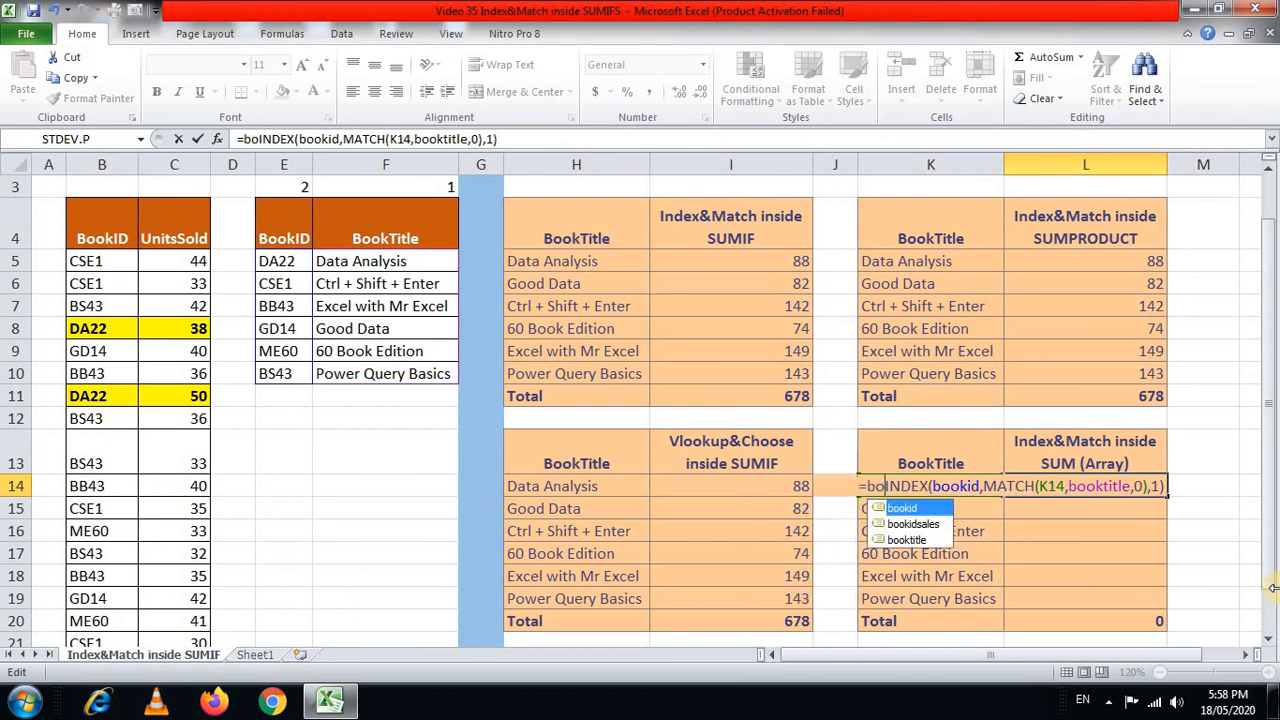
pyautogui.press('Down')
pyautogui.press('Tab')
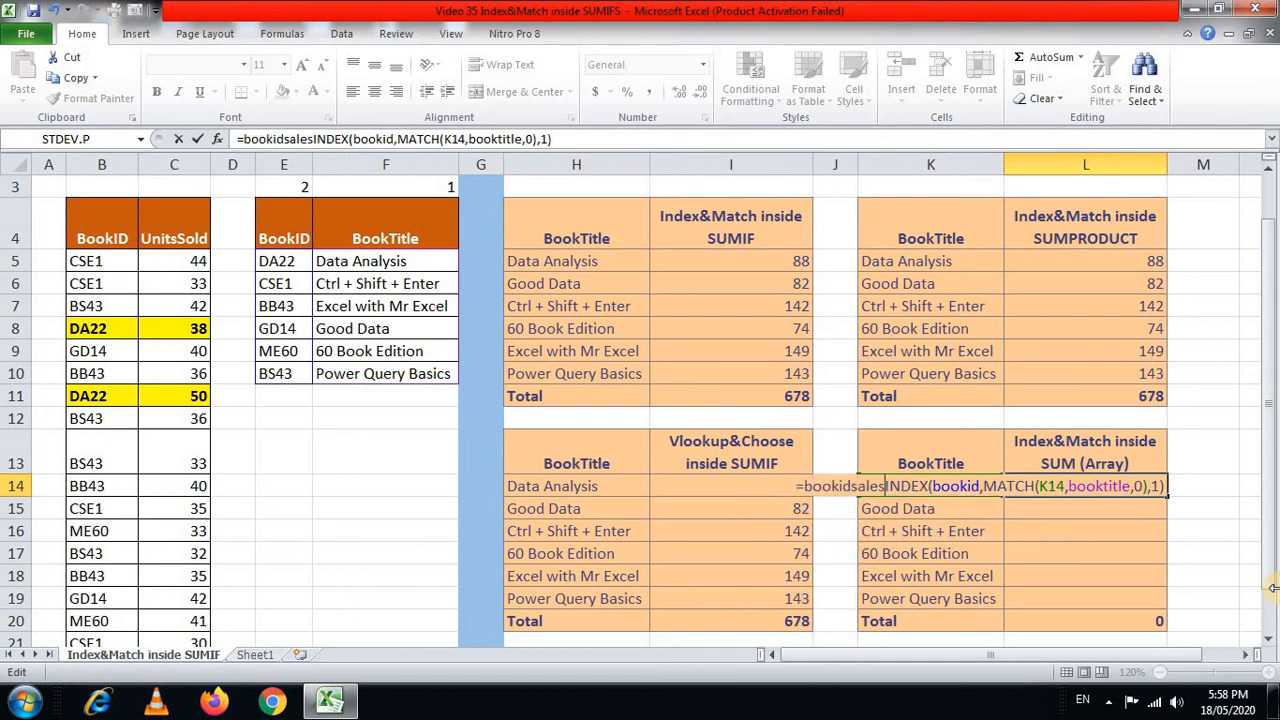
pyautogui.write('=')
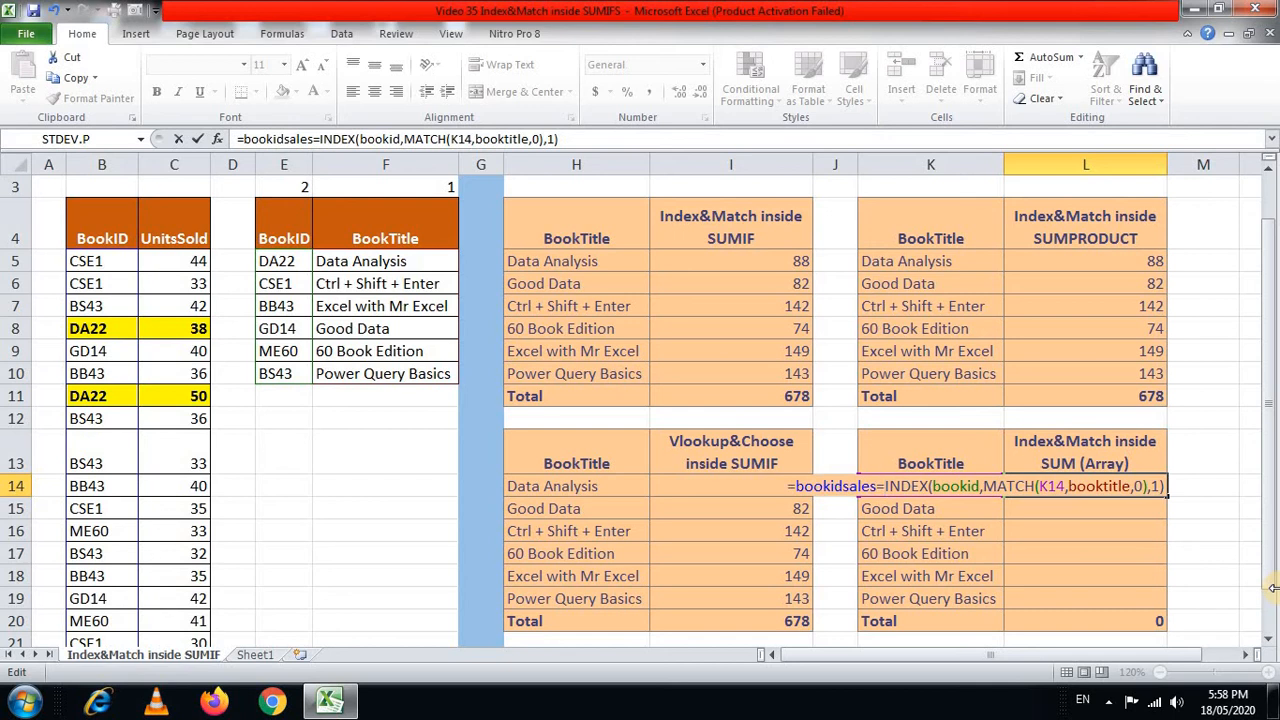
pyautogui.hotkey('ctrl', 'shift', 'Return')
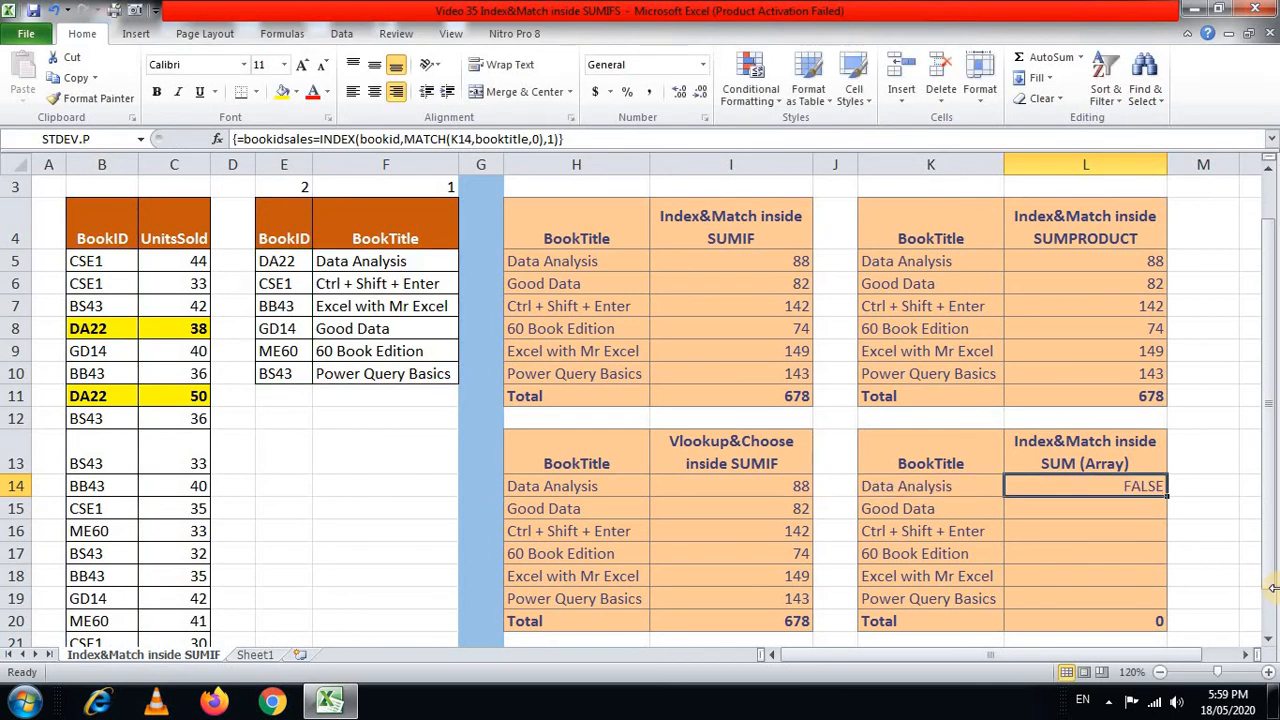
# Evaluate the L14 comparison to inspect its array of TRUE and FALSE values, leaving the formula intact
pyautogui.press('F2')
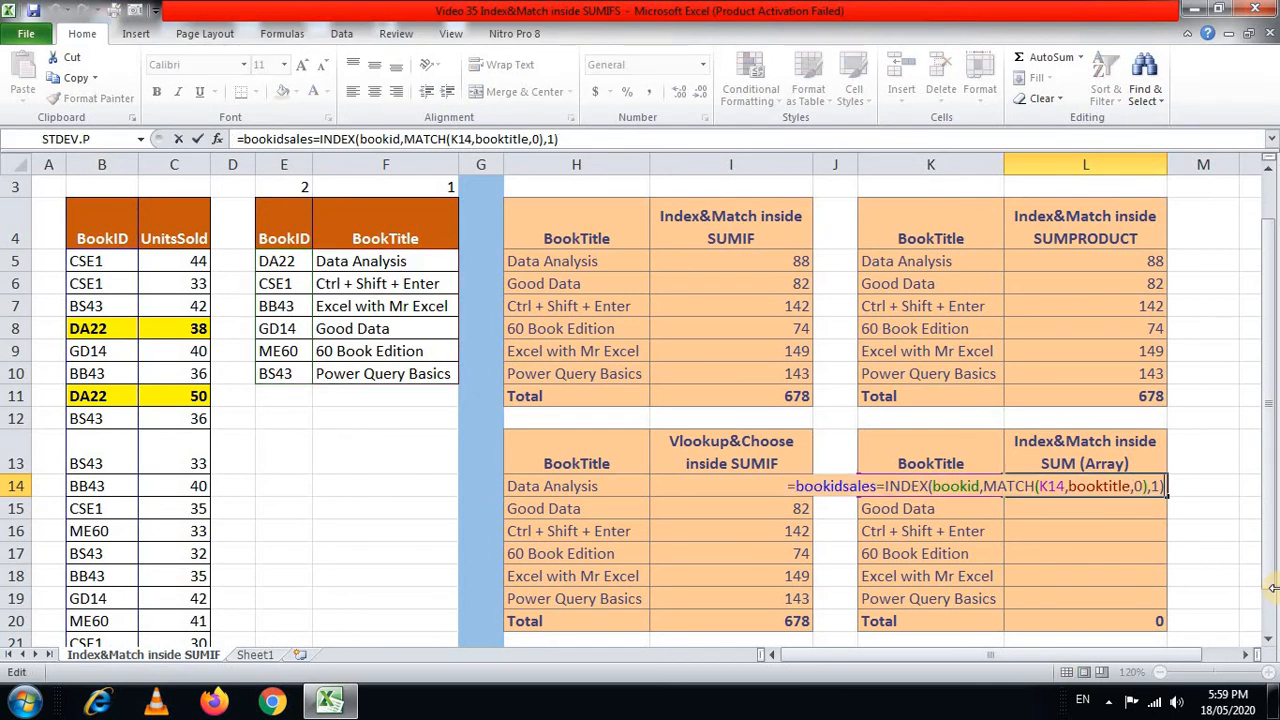
pyautogui.press('F9')
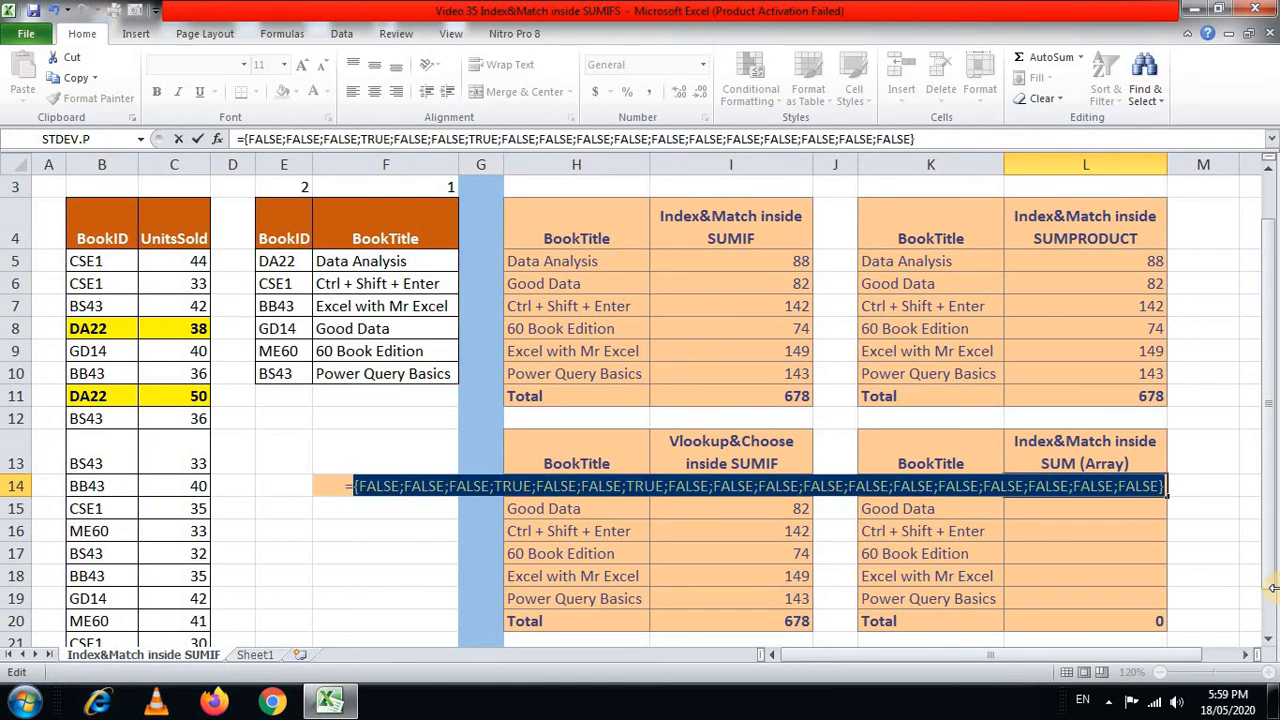
pyautogui.hotkey('ctrl', 'z')
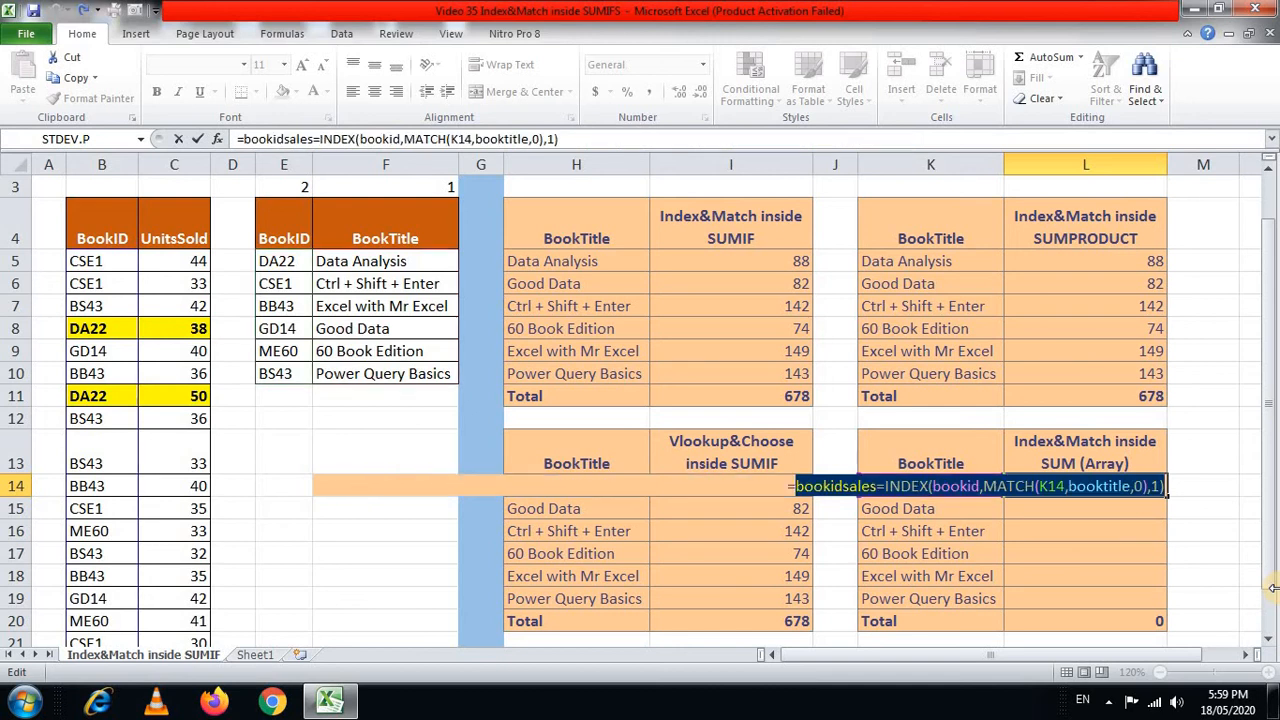
pyautogui.press('Left')
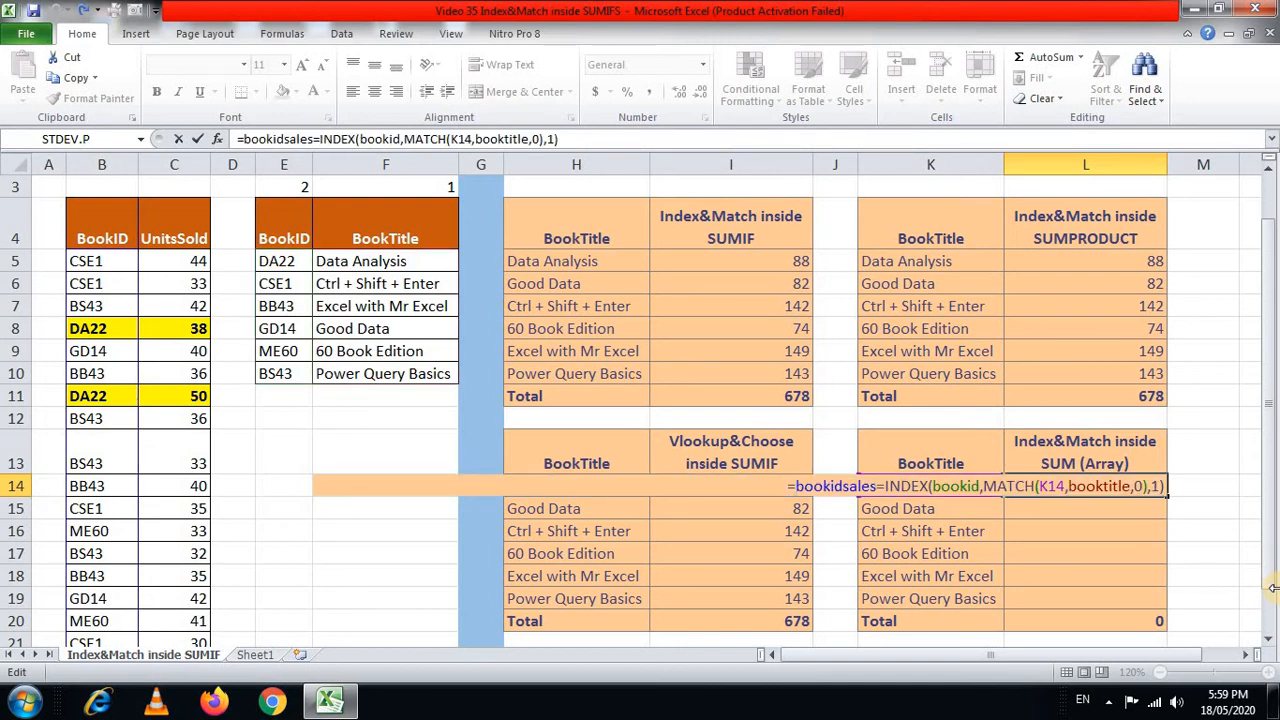
# Wrap L14's bookidsales comparison in --( ) to convert its TRUE/FALSE values to numbers, and commit it as an array formula
pyautogui.write('--(')
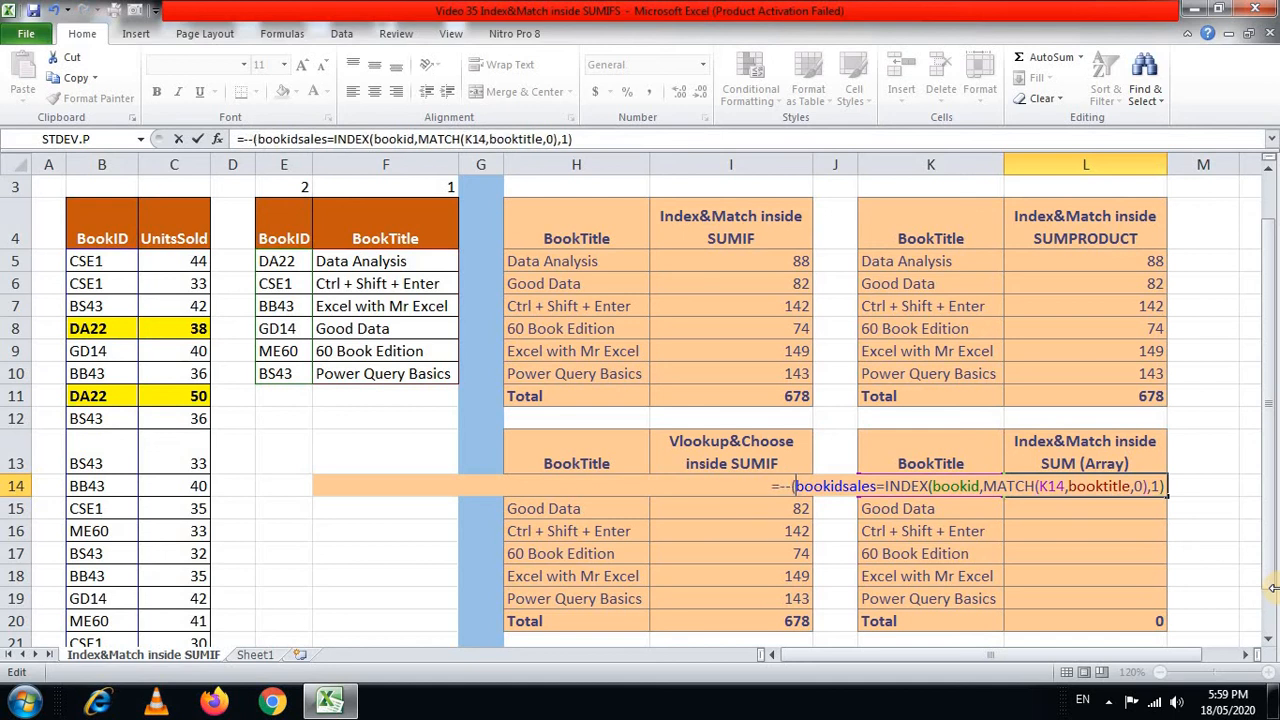
pyautogui.press('End')
pyautogui.write(')')
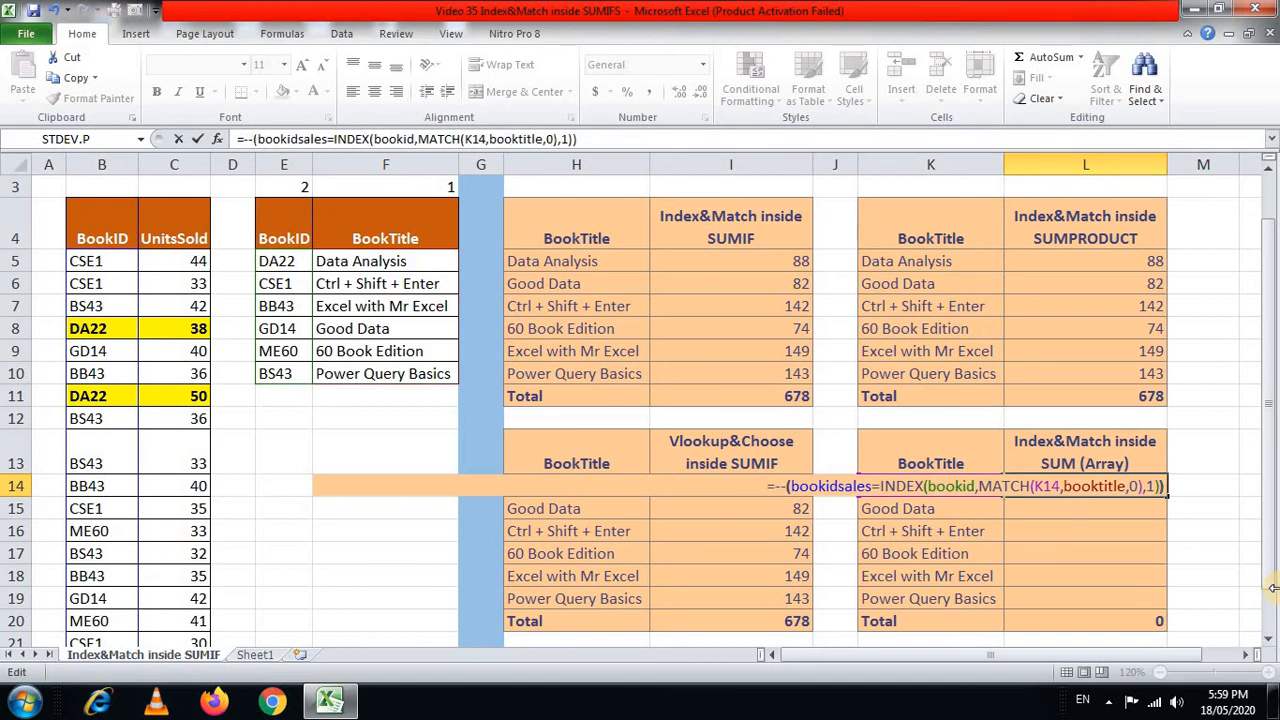
pyautogui.hotkey('ctrl', 'shift', 'Return')
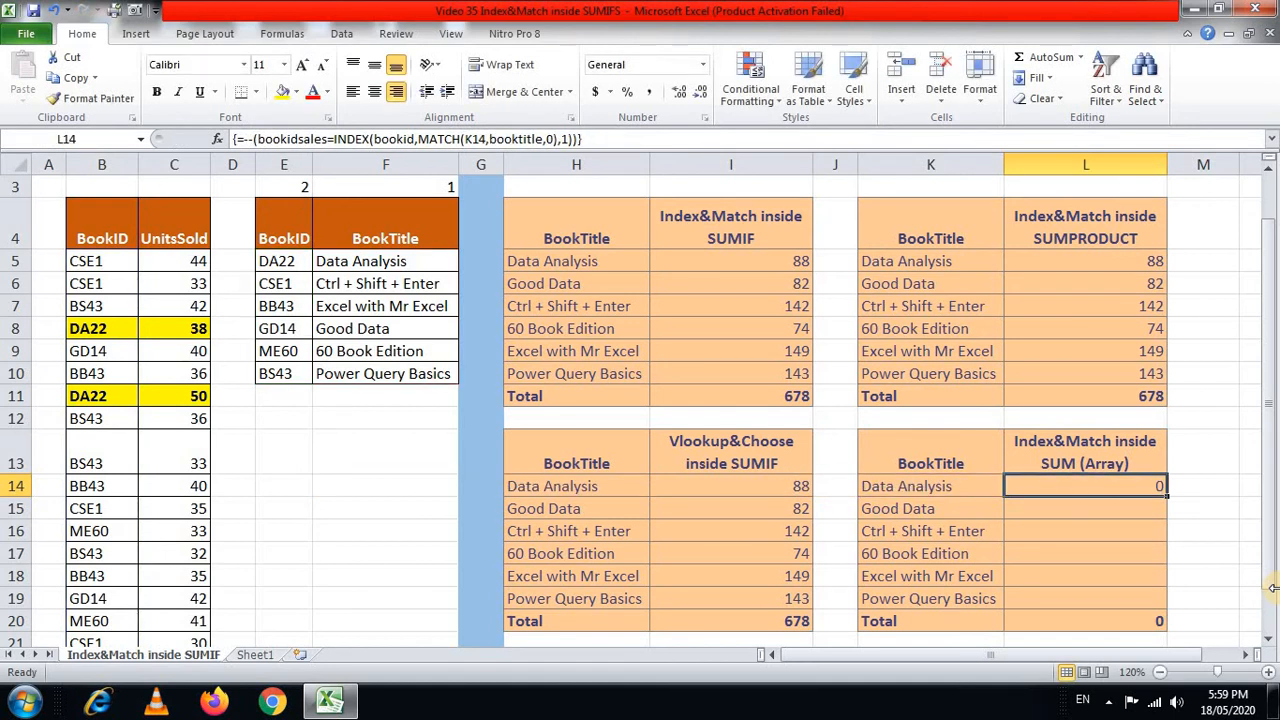
# Enclose L14's expression in SUM, multiply it by unitssold, and commit it as an array formula
pyautogui.press('F2')
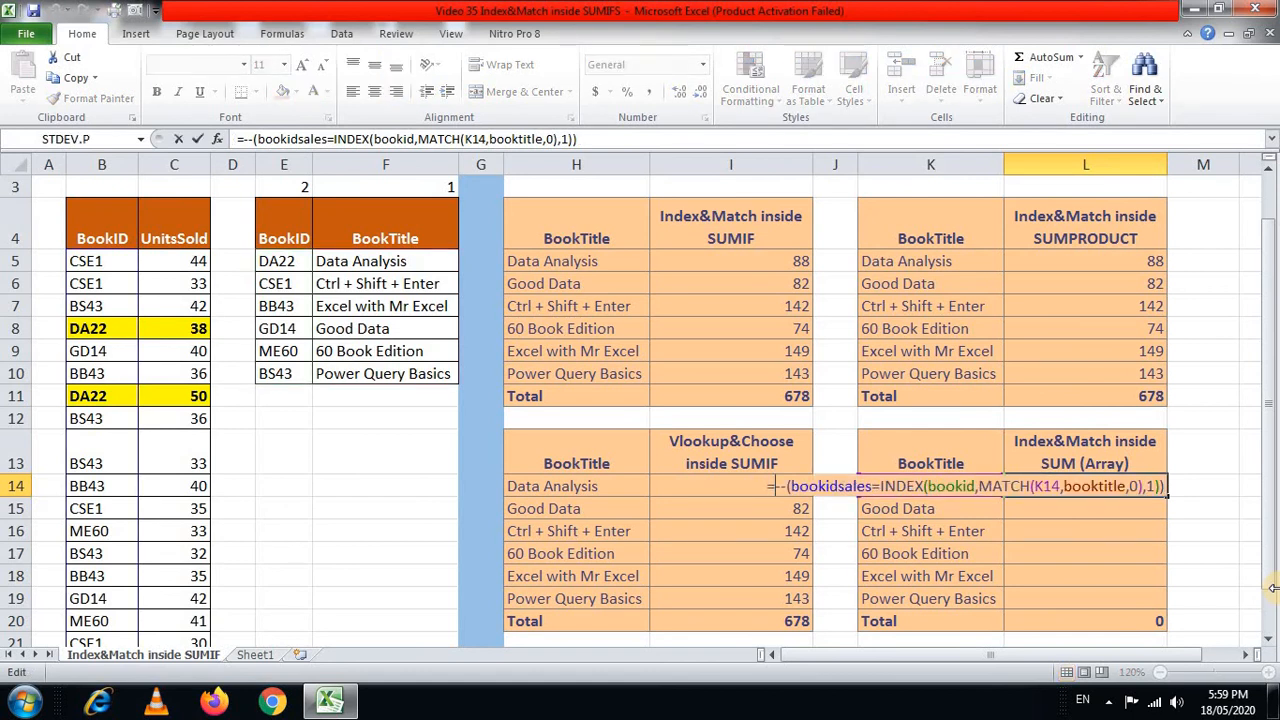
pyautogui.write('sum')
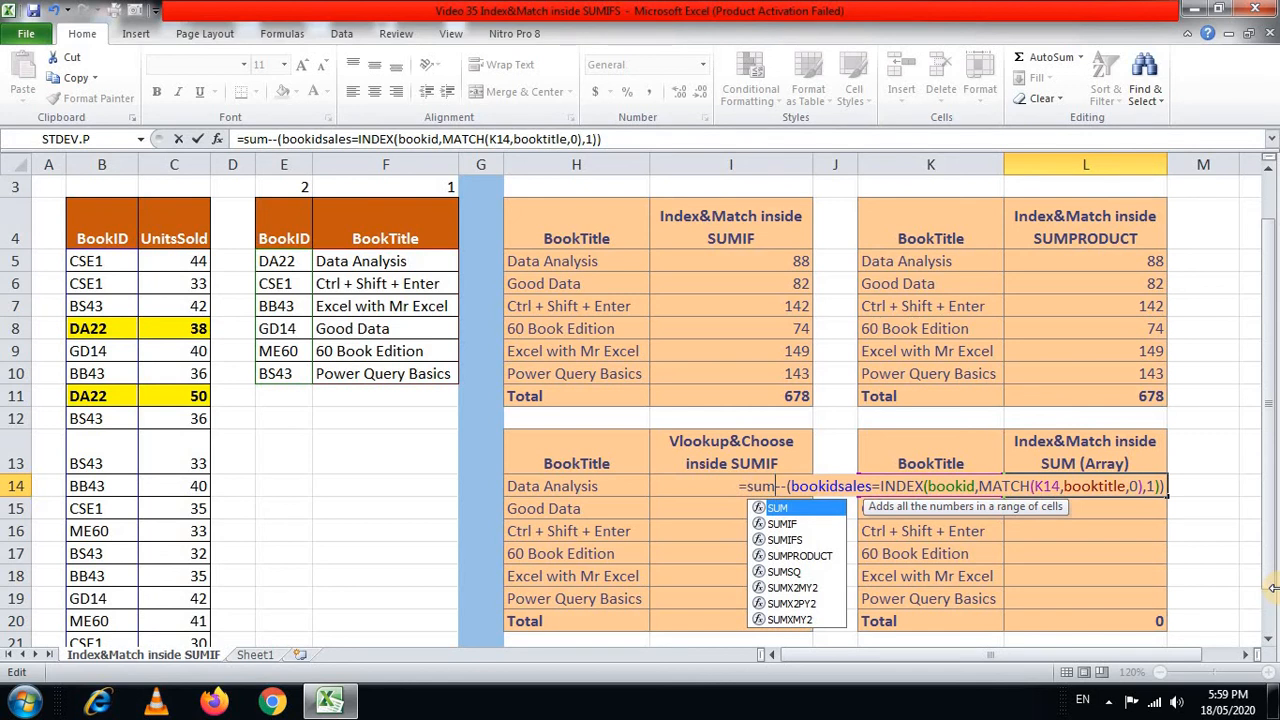
pyautogui.press('Tab')
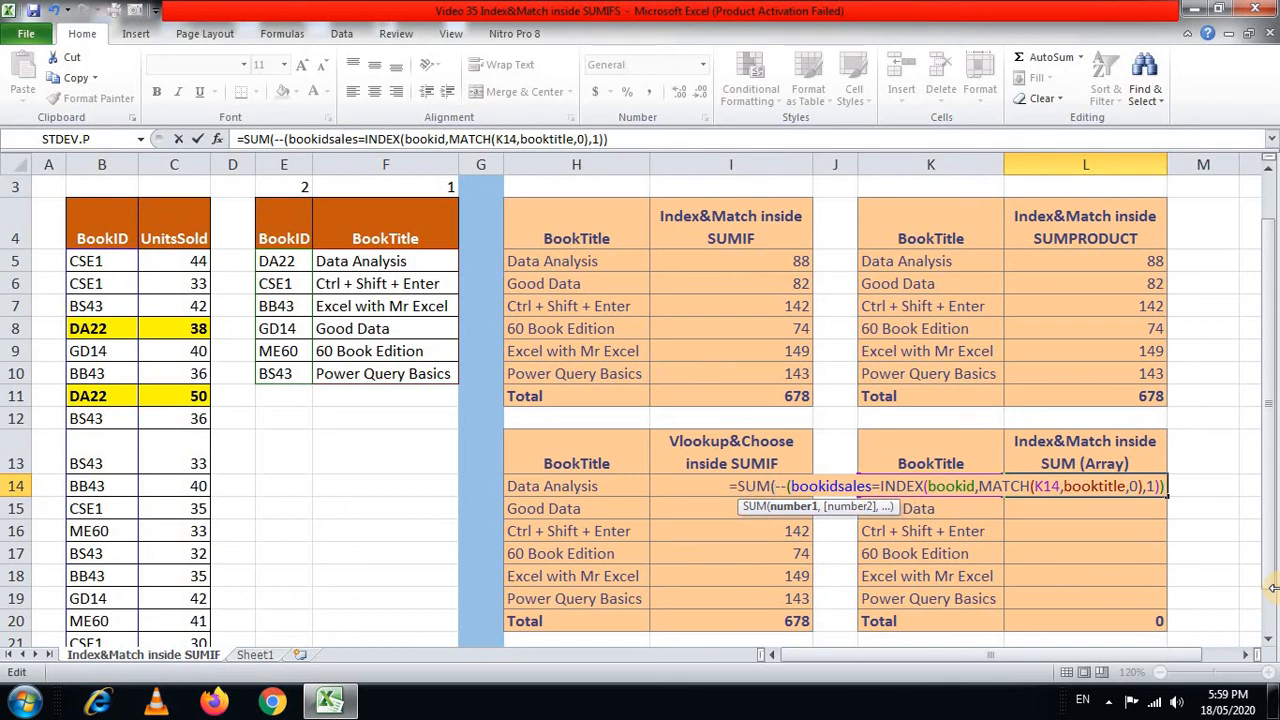
pyautogui.write('*')
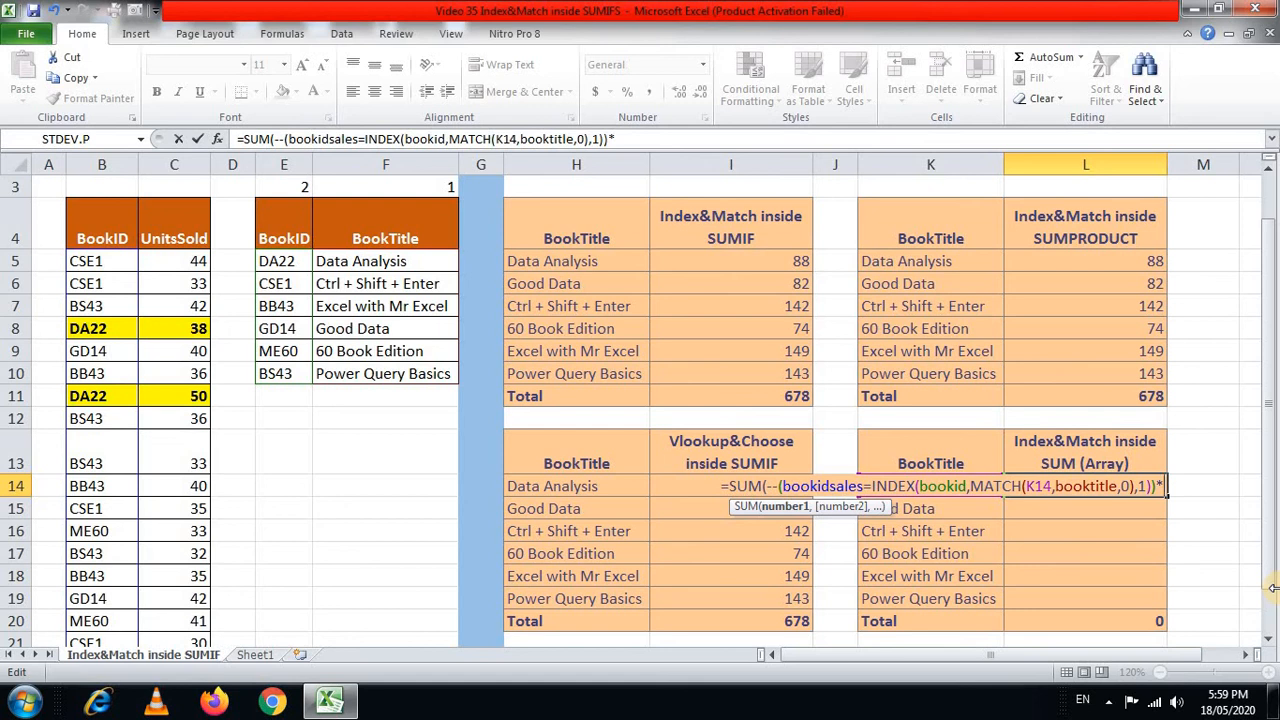
pyautogui.write('uni')
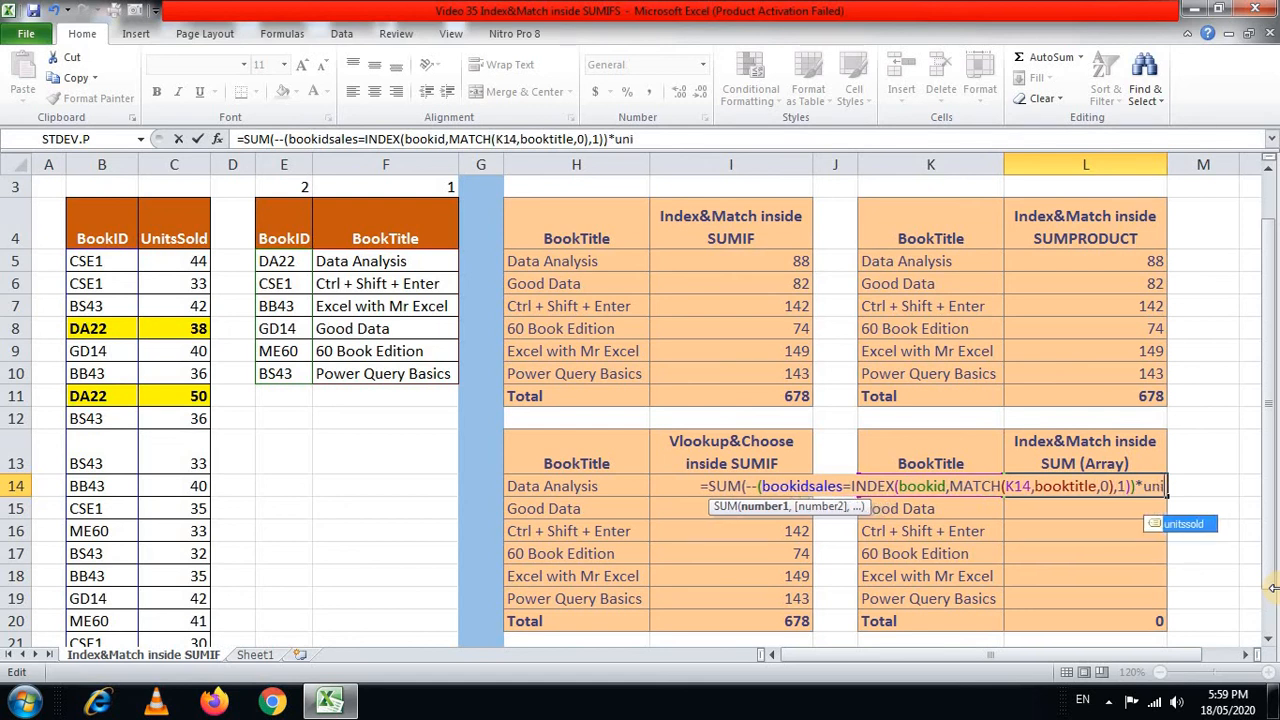
pyautogui.press('Tab')
pyautogui.write(')')
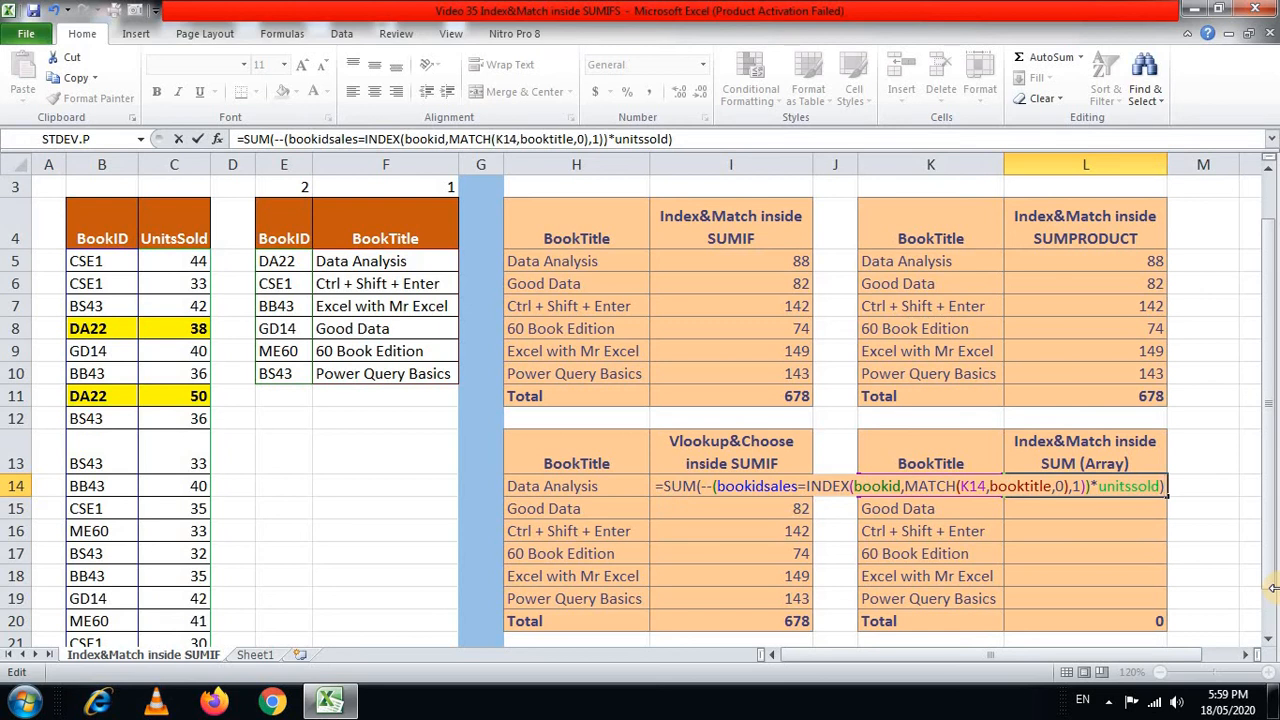
pyautogui.hotkey('ctrl', 'shift', 'Return')
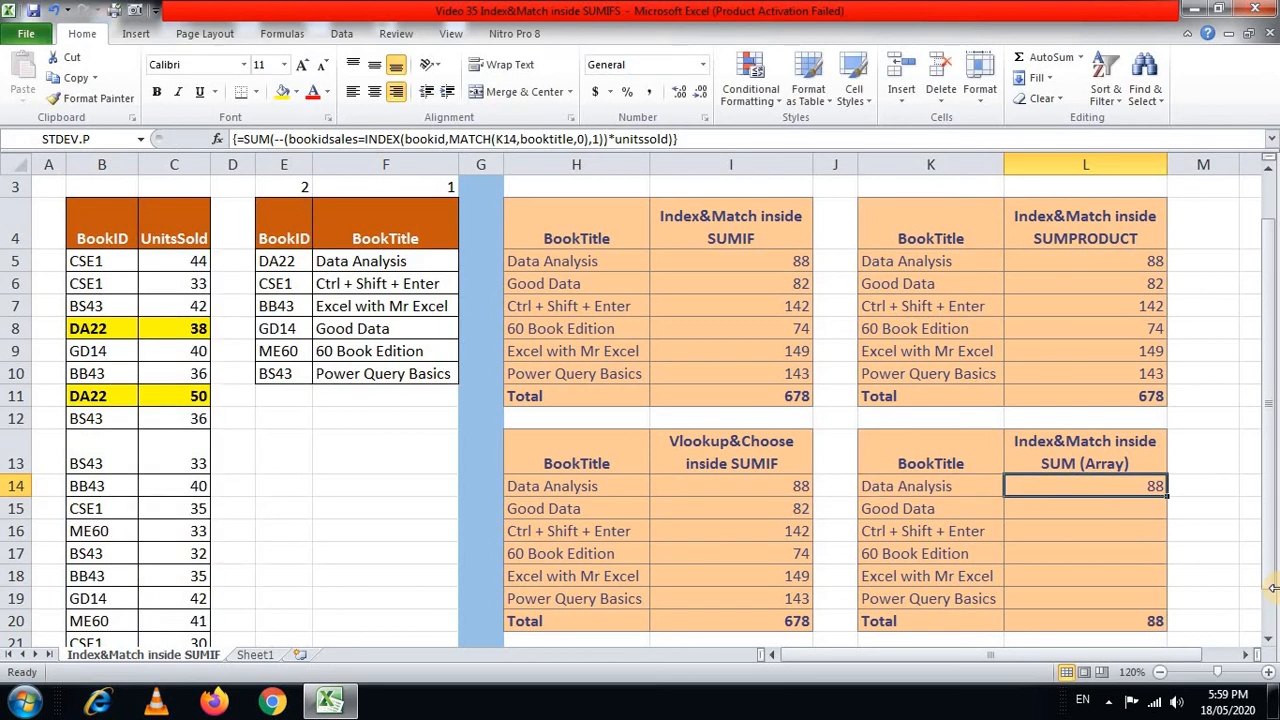
# Copy the array SUM formula from L14 into L15:L19 for the remaining book titles
pyautogui.hotkey('ctrl', 'c')
pyautogui.press('Down')
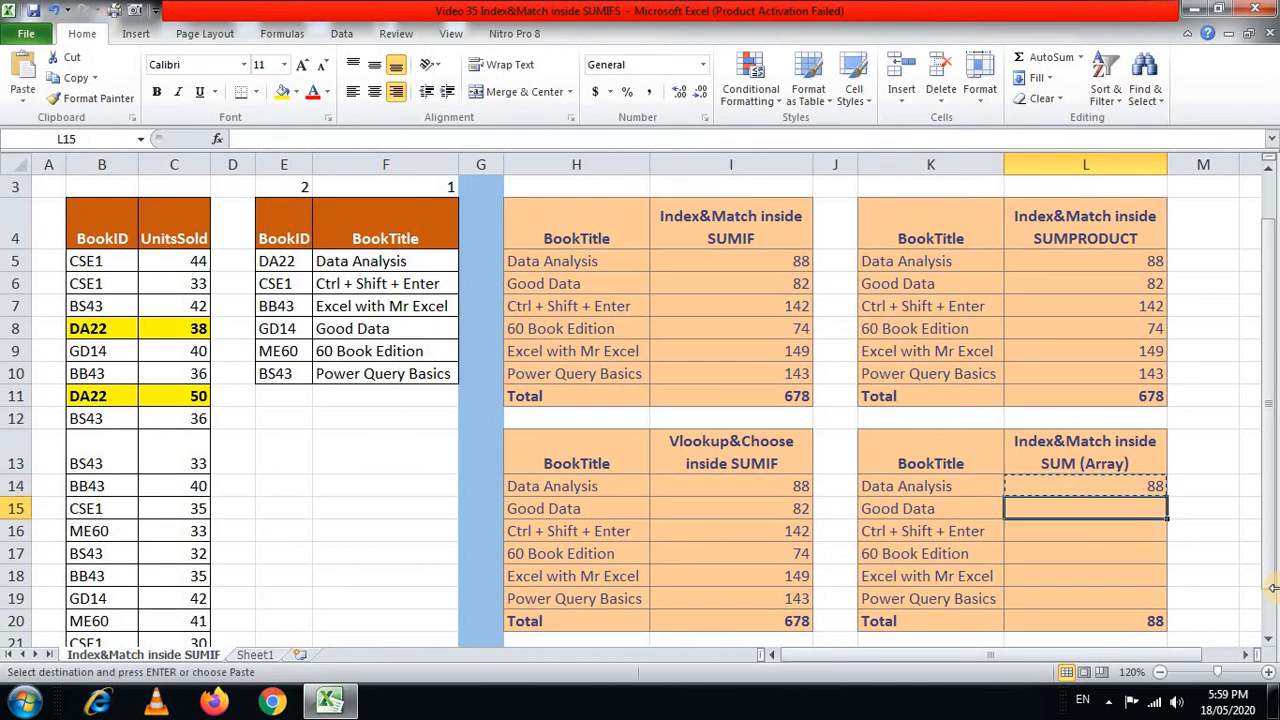
pyautogui.hotkey('shift', 'Down')
pyautogui.hotkey('shift', 'Down')
pyautogui.hotkey('shift', 'Down')
pyautogui.hotkey('shift', 'Down')
pyautogui.hotkey('shift', 'Down')
pyautogui.hotkey('shift', 'Up')
pyautogui.hotkey('ctrl', 'v')
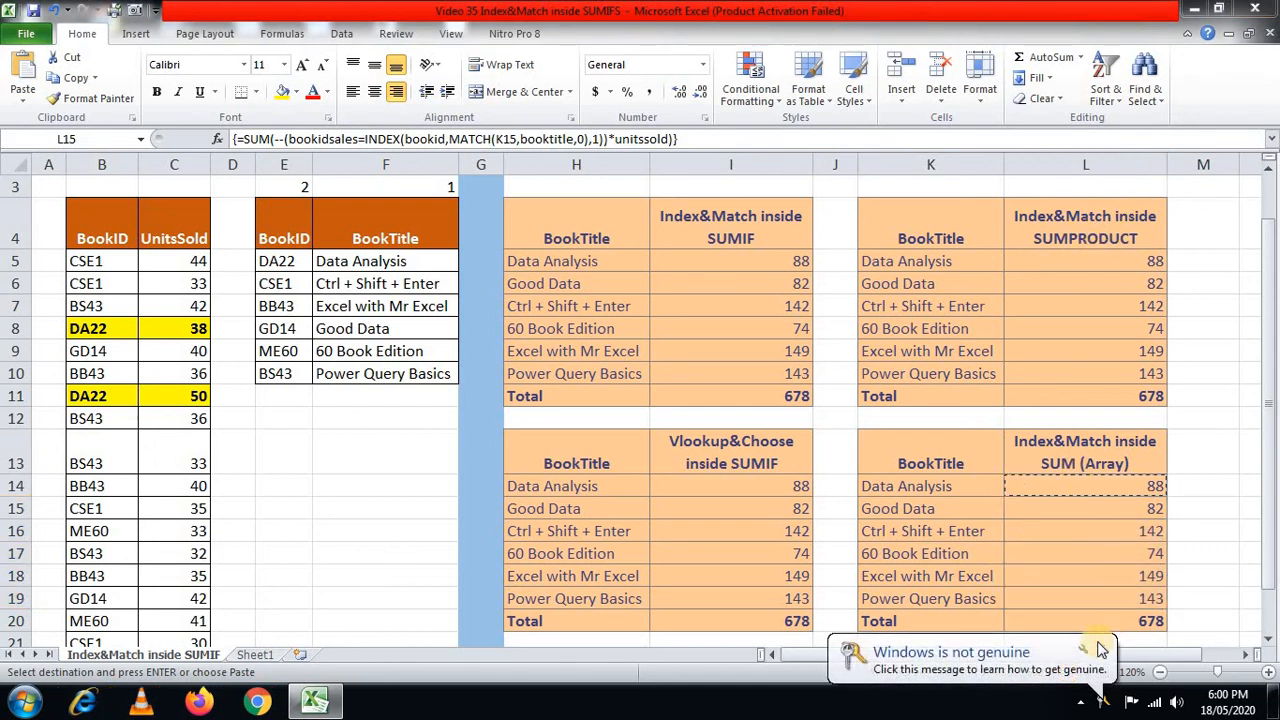
pyautogui.click(1100, 648)
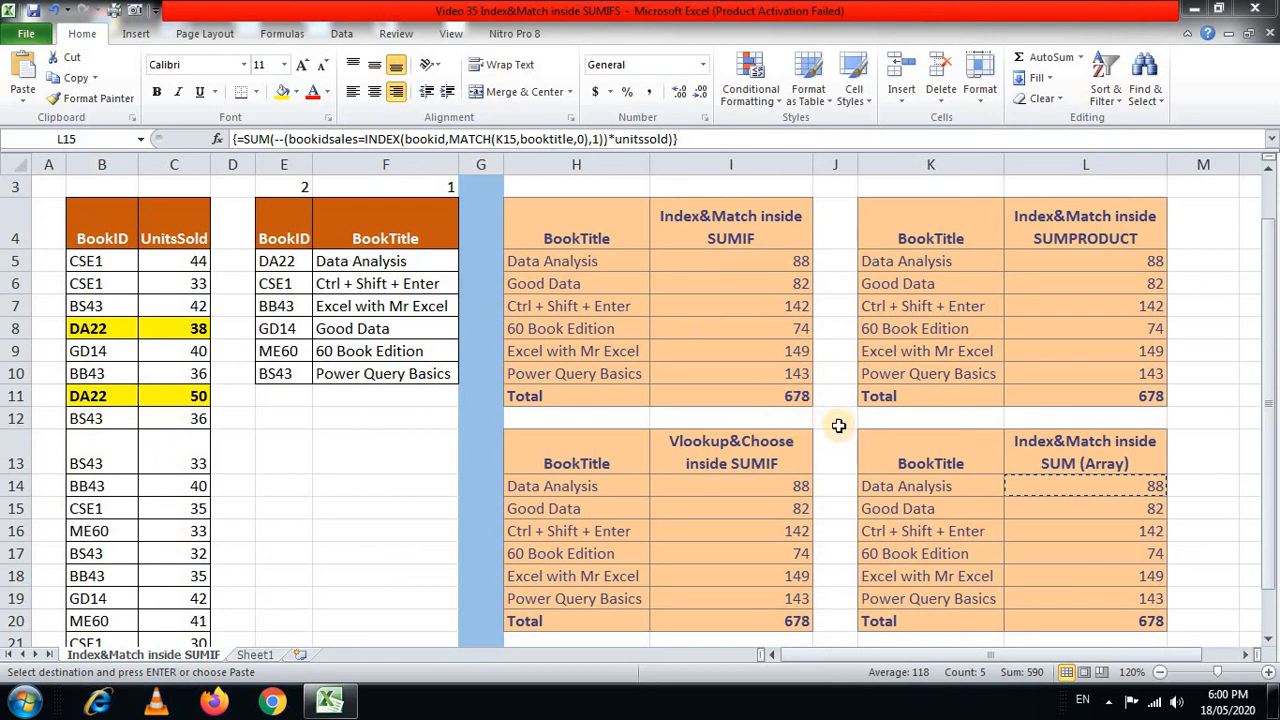
pyautogui.hotkey('ctrl', 'v')
# Review the lookup table, the Vlookup&Choose report and the four formulas listed on Sheet1, ending on the report sheet
pyautogui.scroll(1, 590, 236)
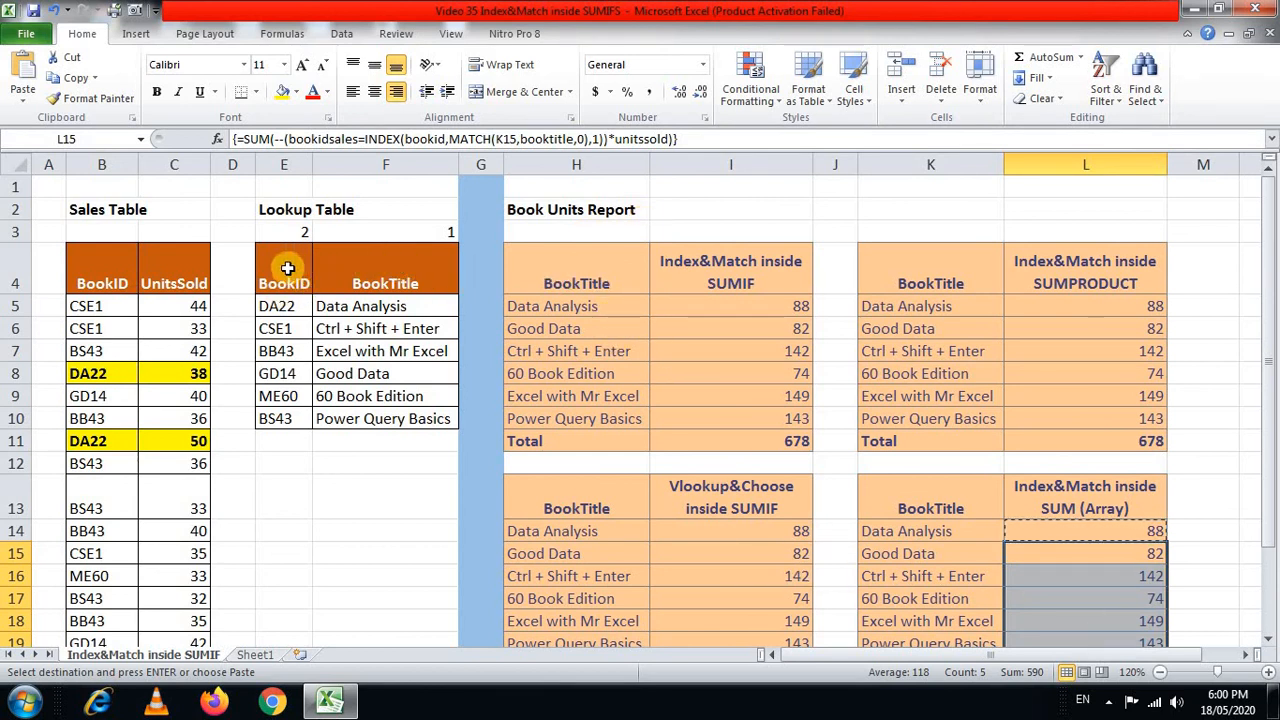
pyautogui.moveTo(279, 266); pyautogui.dragTo(365, 425)
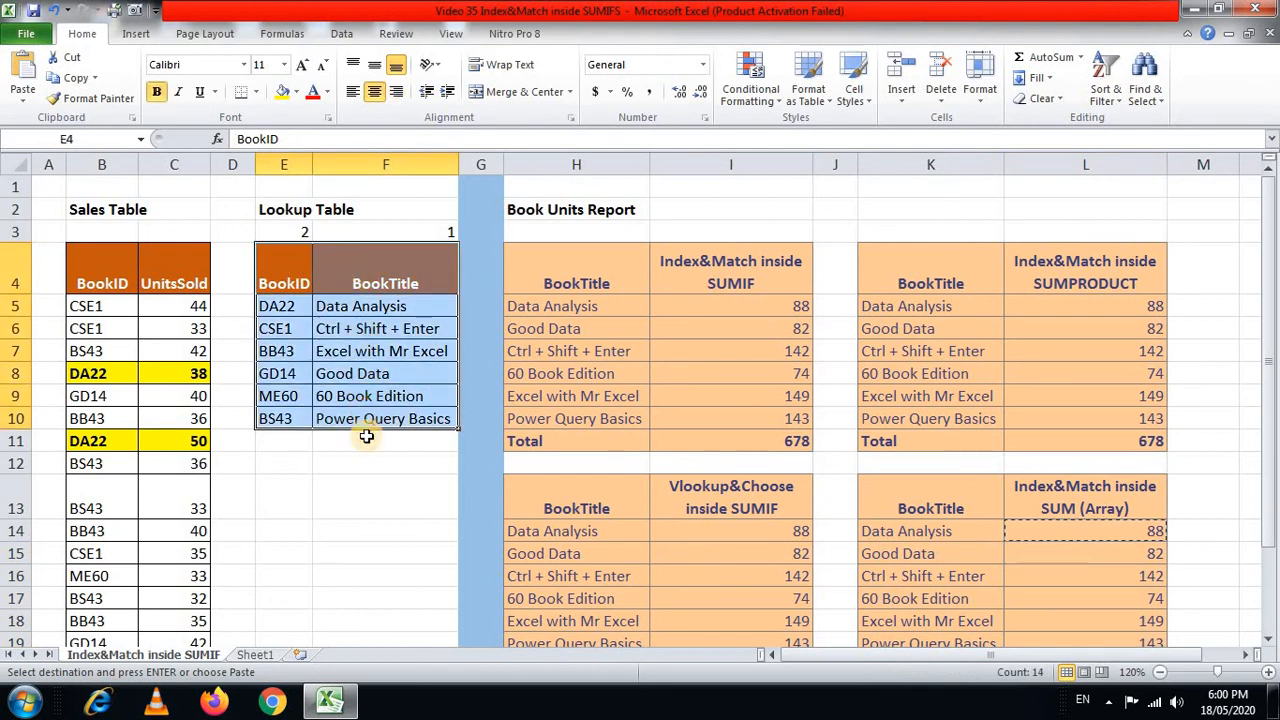
pyautogui.scroll(-1, 795, 550)
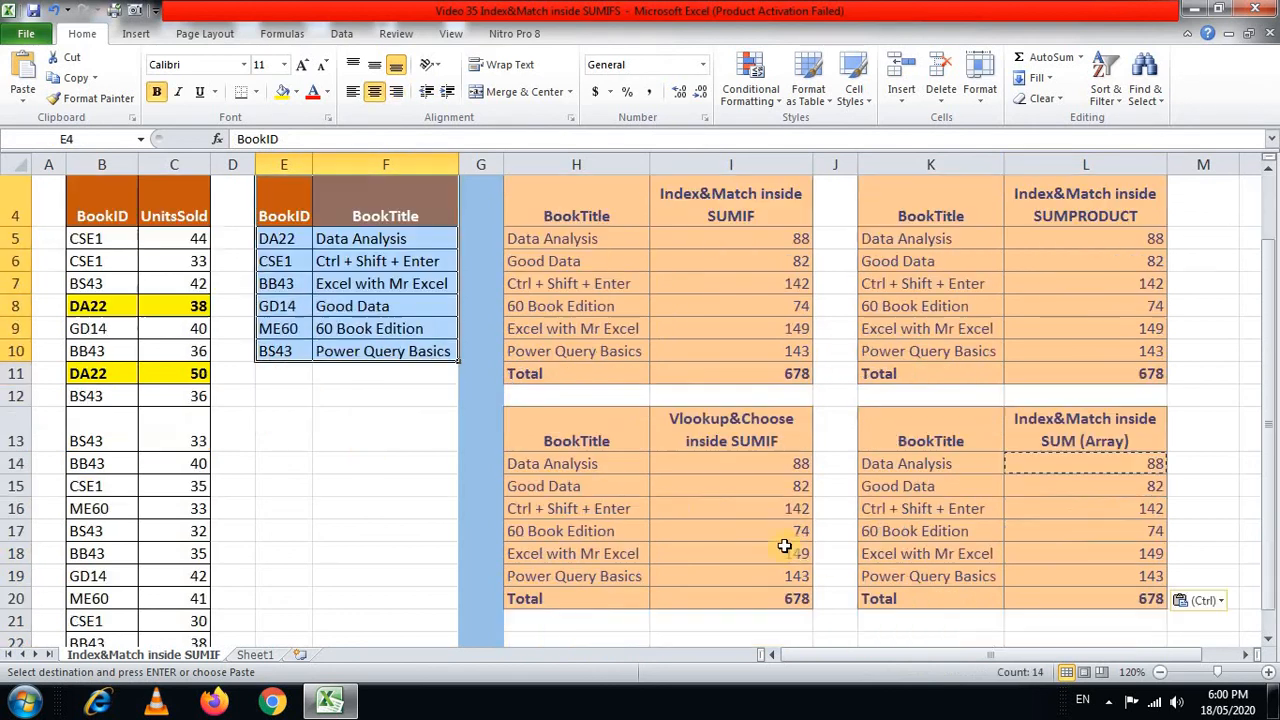
pyautogui.click(712, 420)
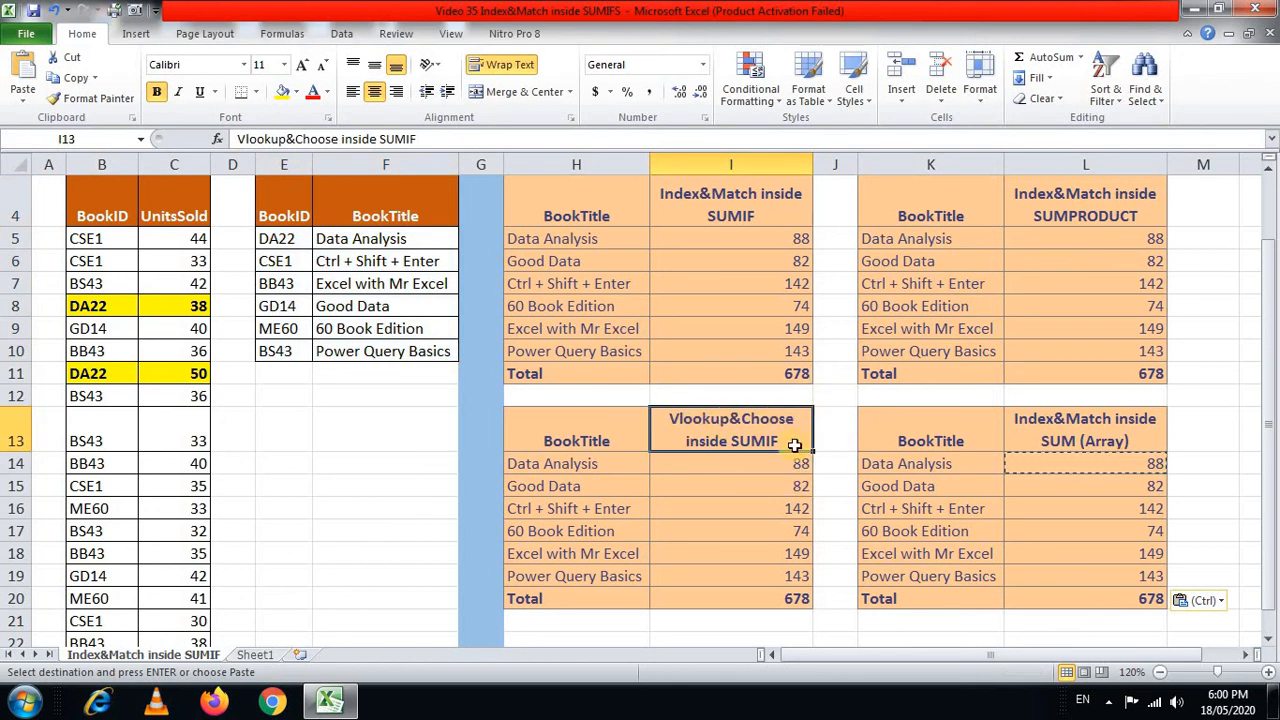
pyautogui.scroll(1, 795, 445)
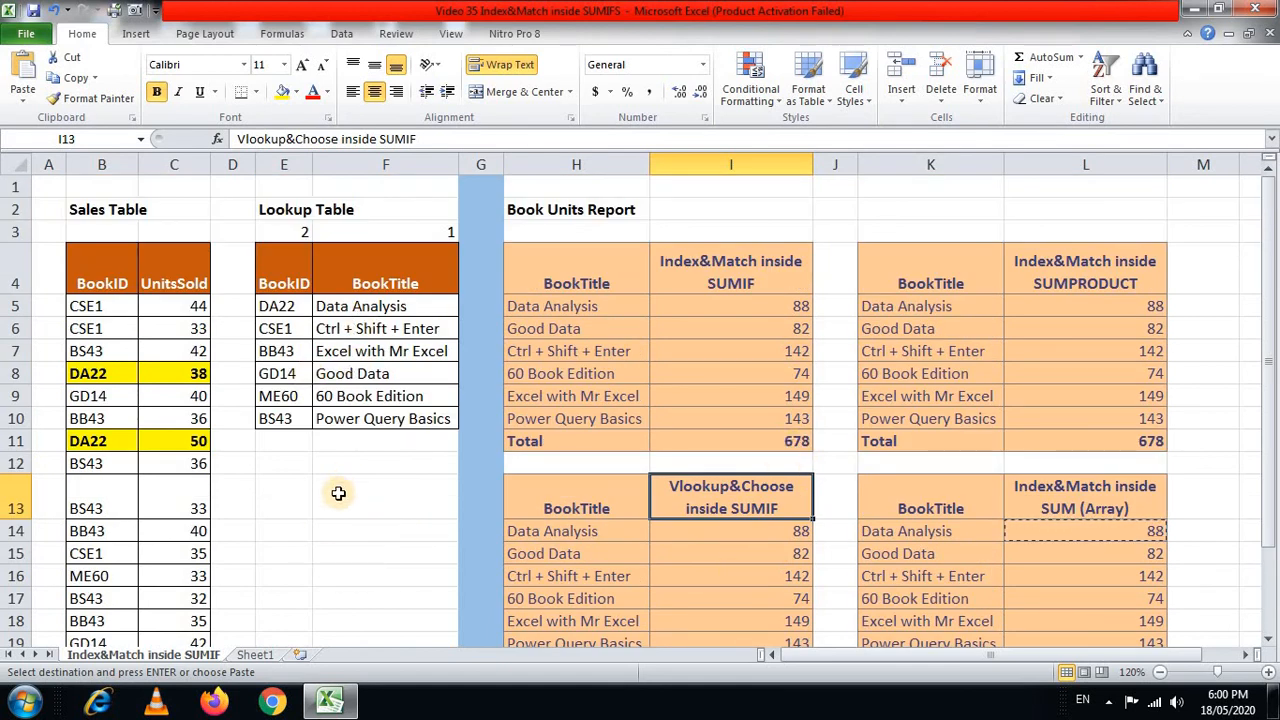
pyautogui.click(270, 656)
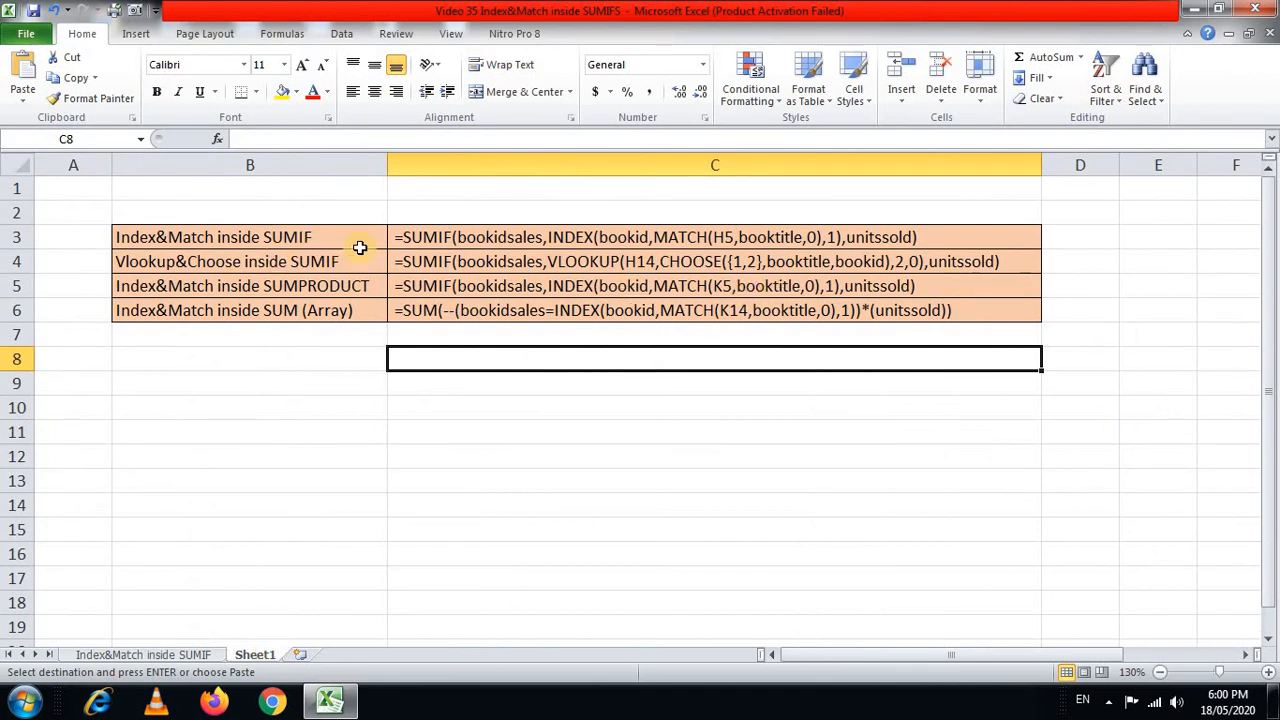
pyautogui.moveTo(553, 236); pyautogui.dragTo(551, 312)
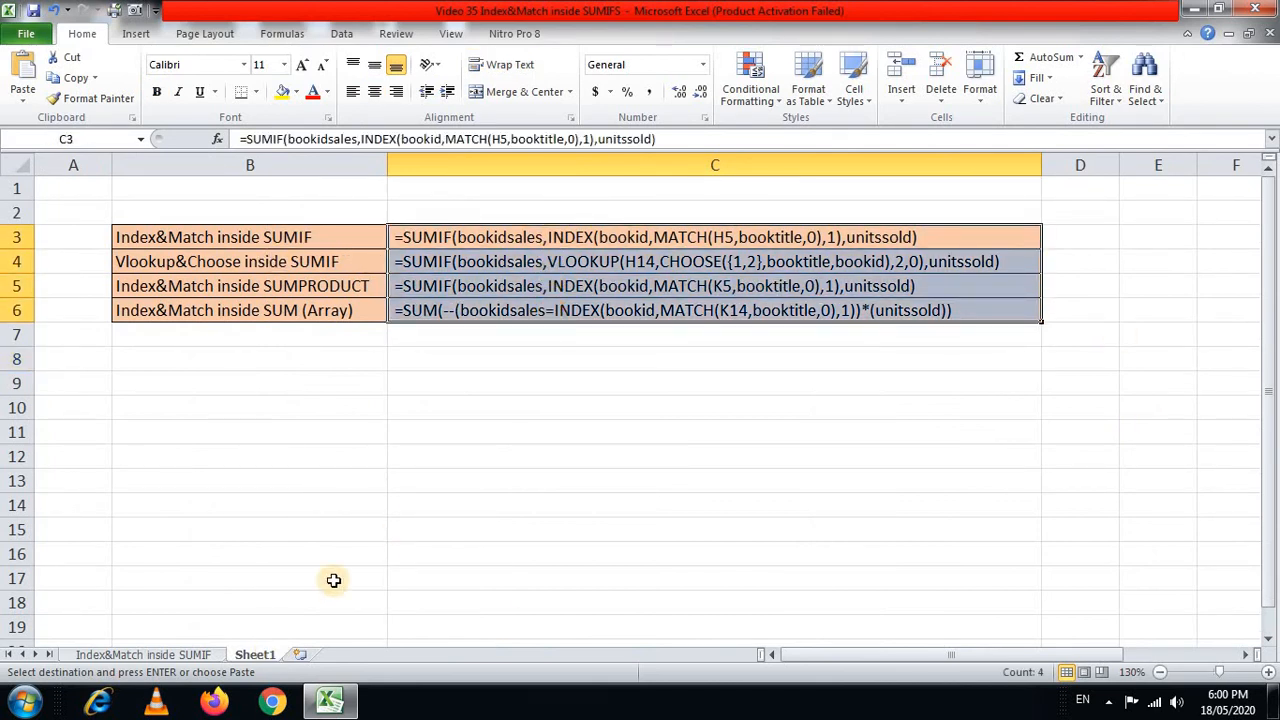
pyautogui.click(200, 656)
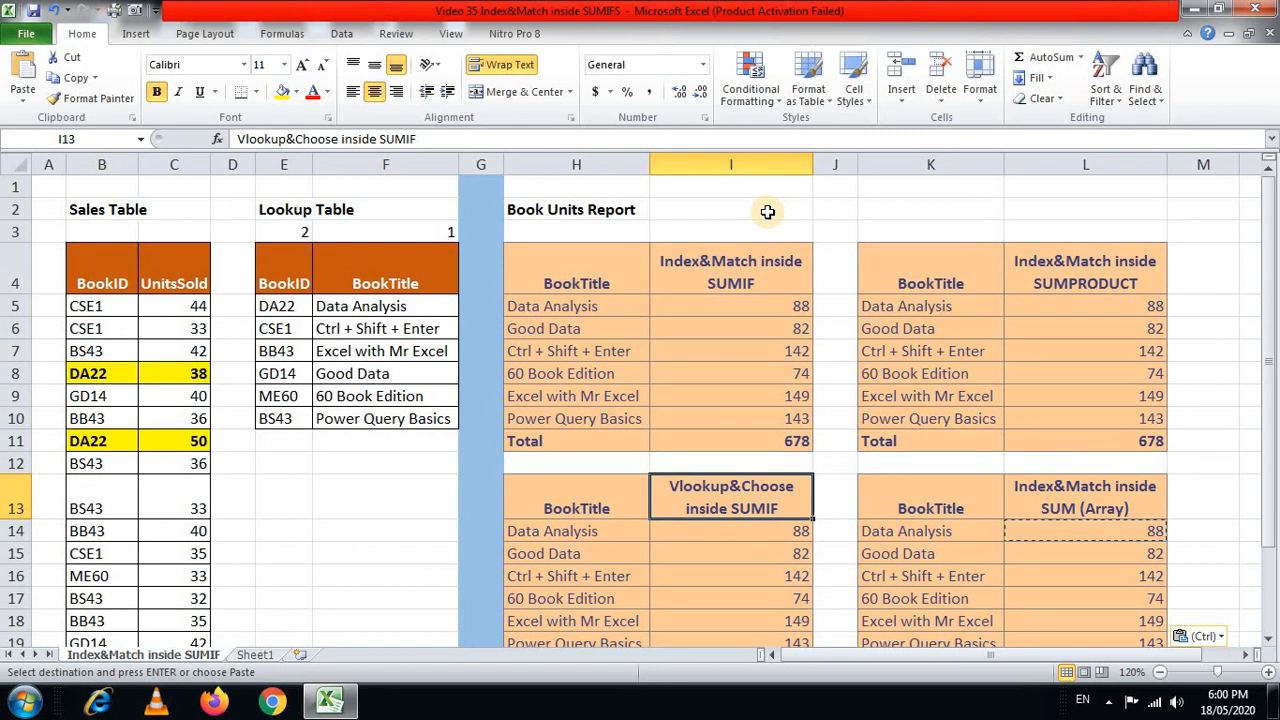
pyautogui.click(1108, 703)
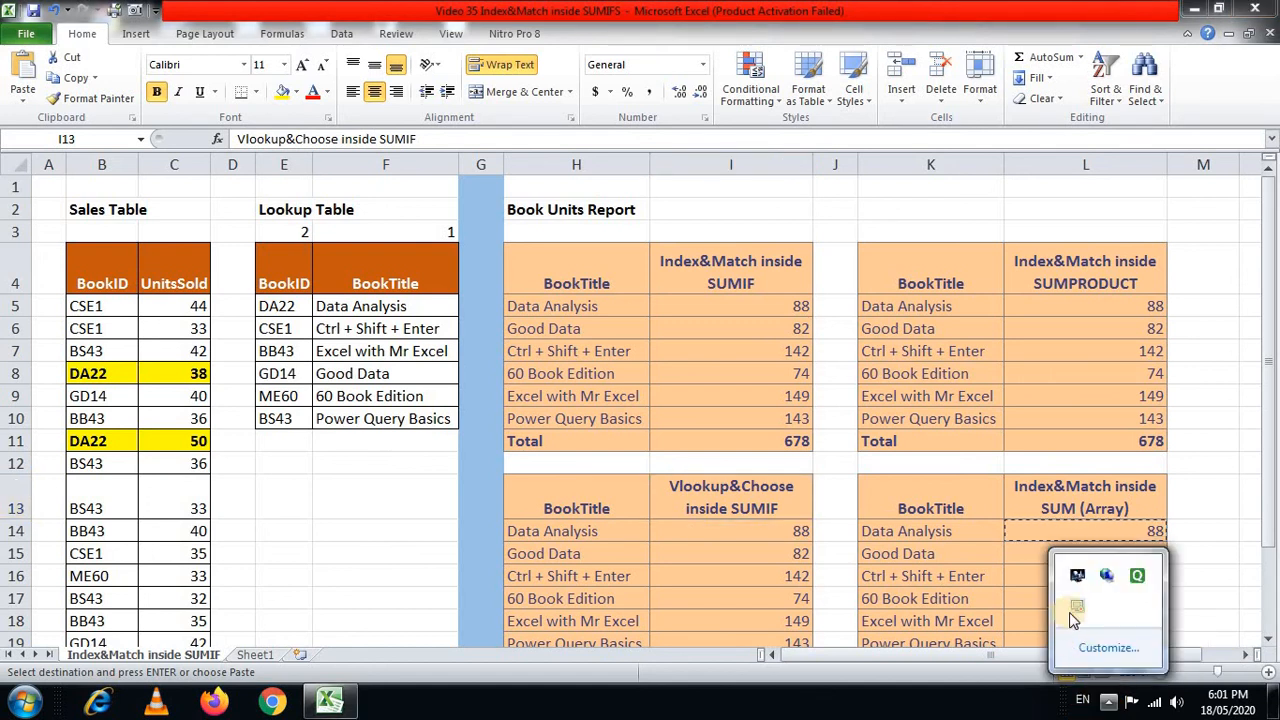